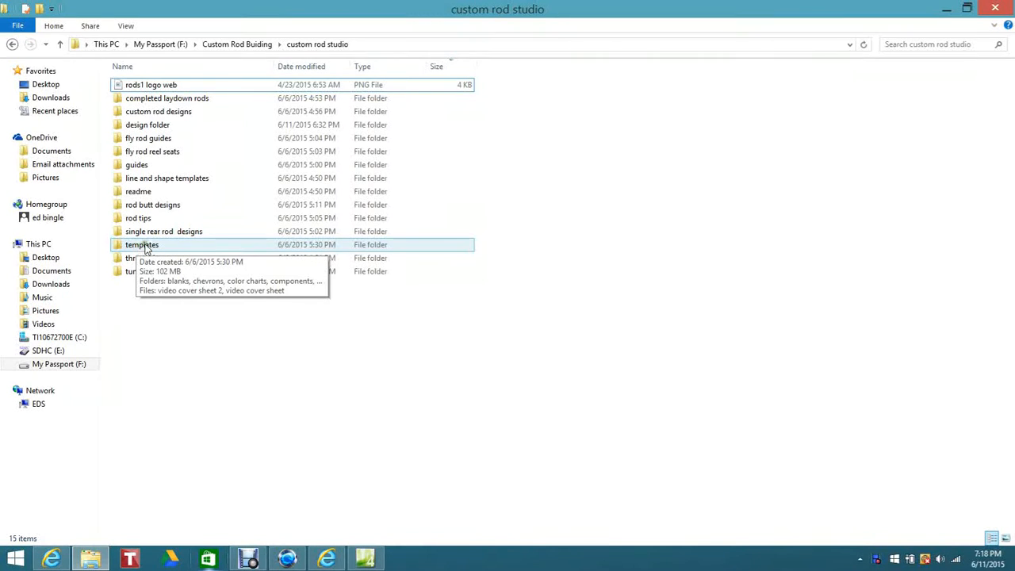
Open the front grip overlay FG1 image from the overlays folder inside templates in Paint, and minimize its window
double_click(143, 245)
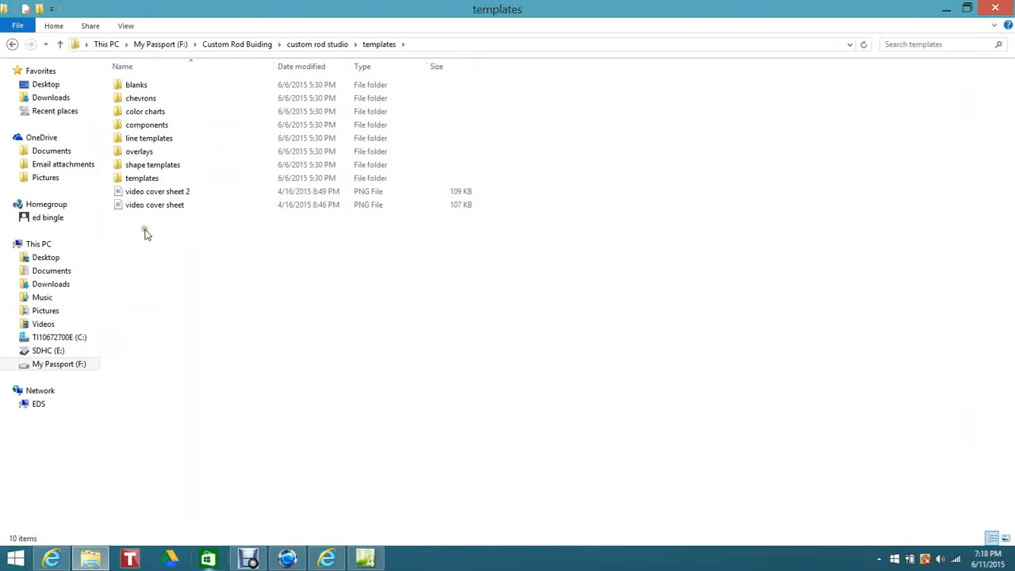
double_click(141, 180)
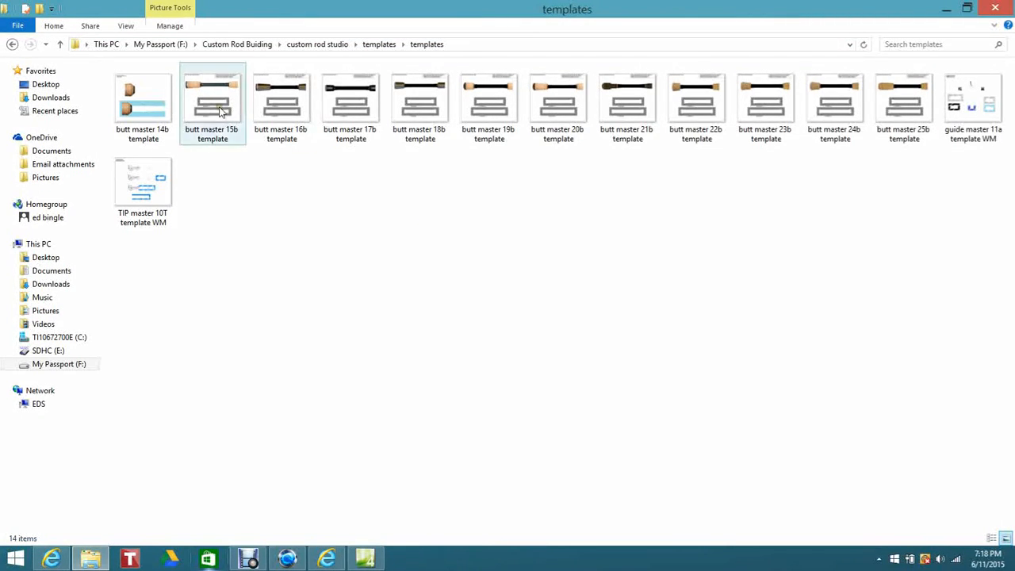
click(13, 44)
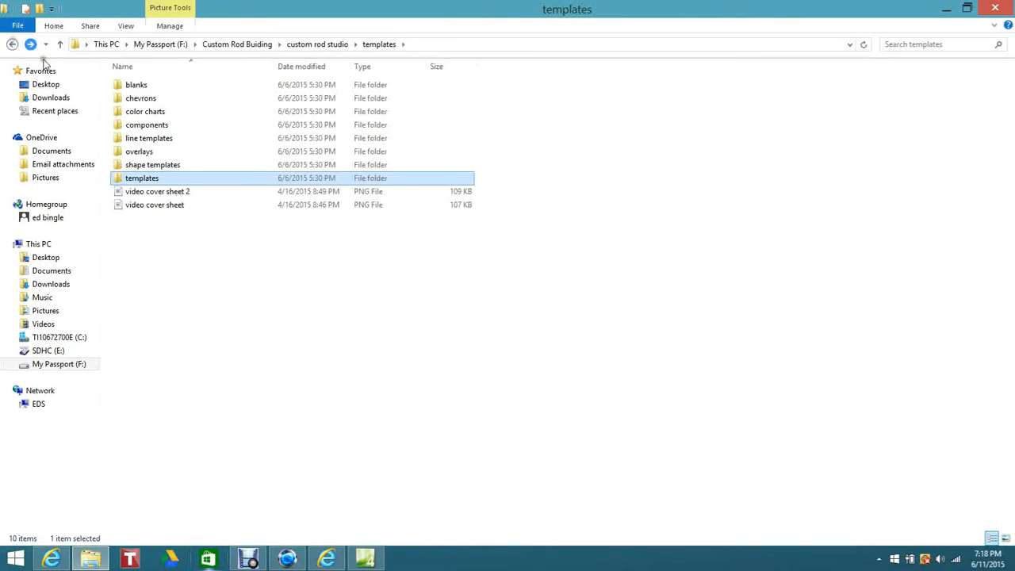
double_click(139, 152)
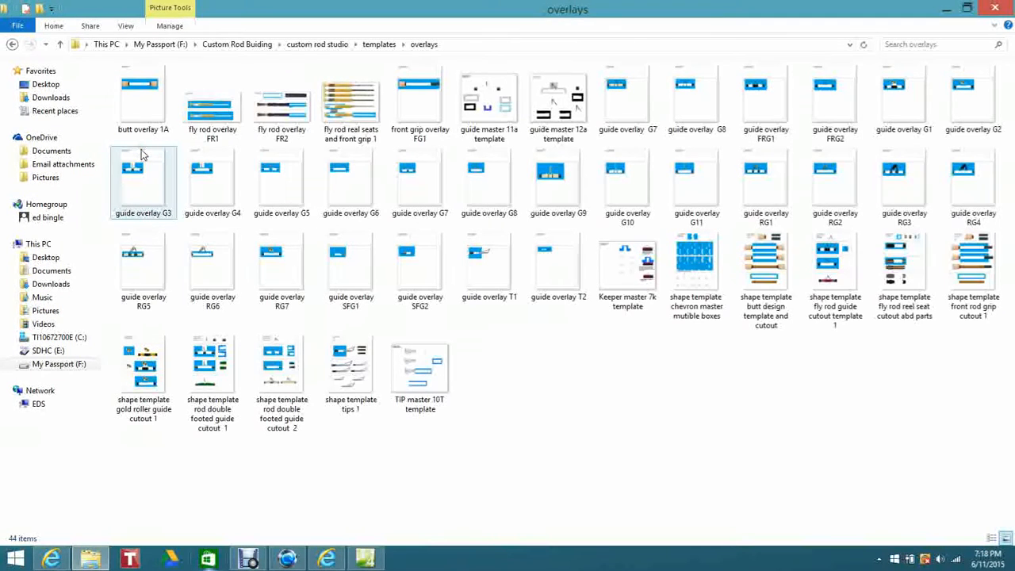
right_click(421, 110)
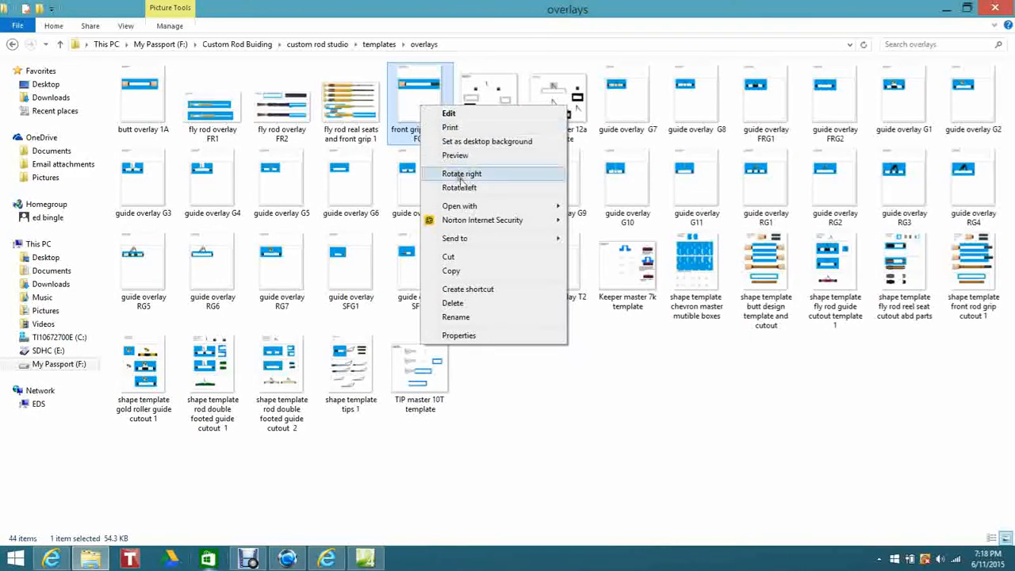
mouse_move(472, 207)
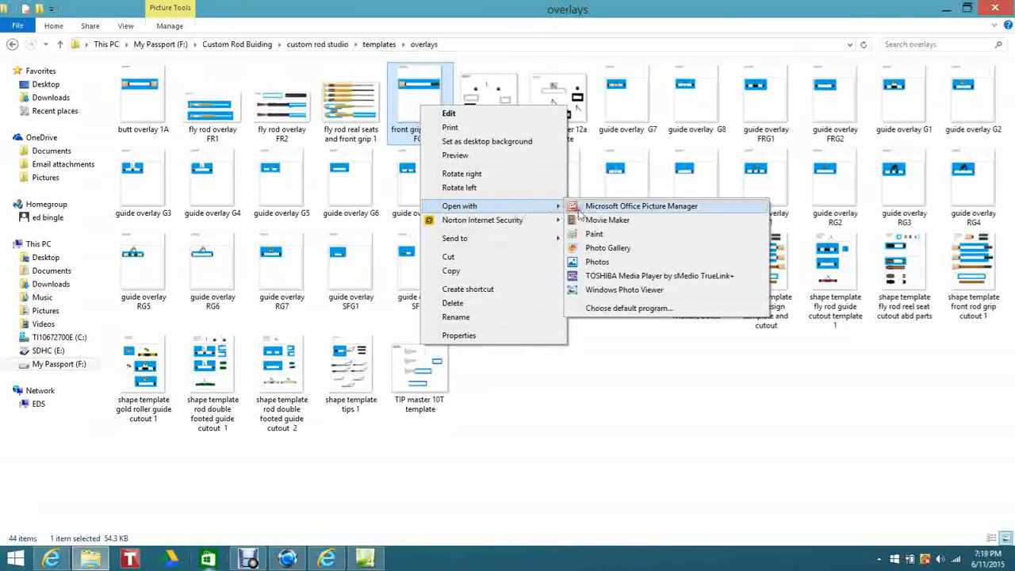
click(602, 234)
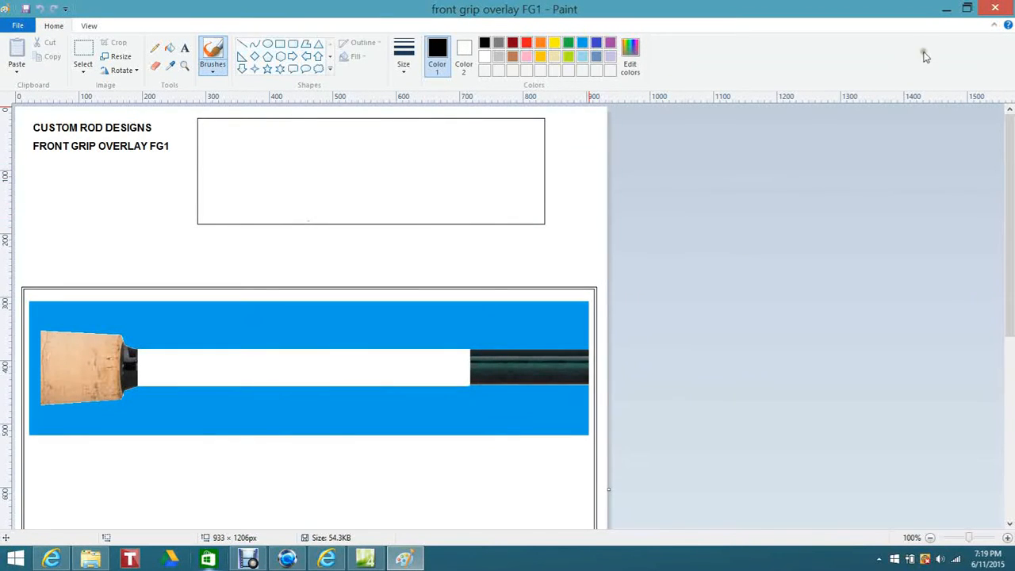
click(946, 8)
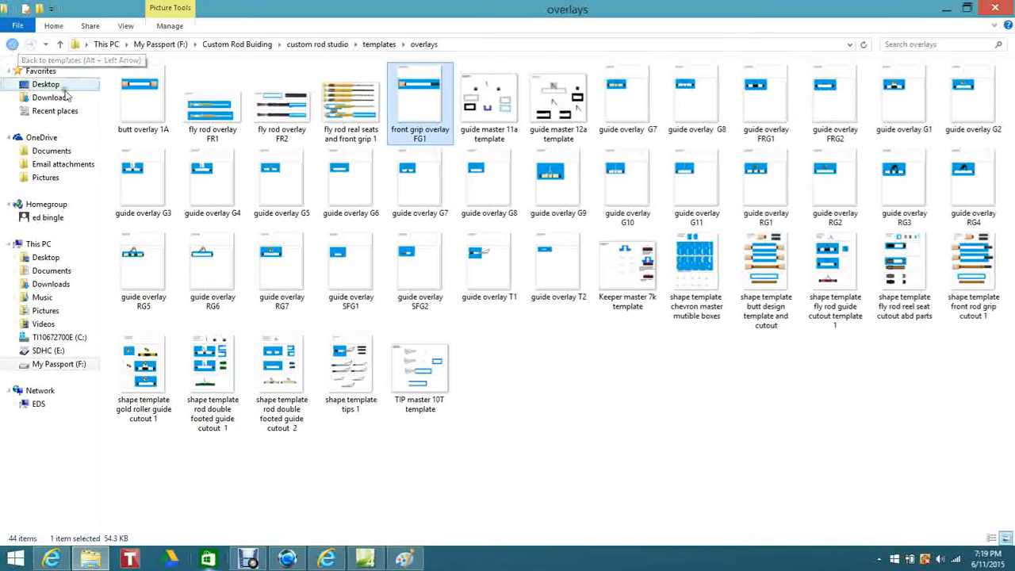
Open the Madeira Polyneon Thread color green forest green chart from the color charts folder in Paint, and minimize its window
click(12, 44)
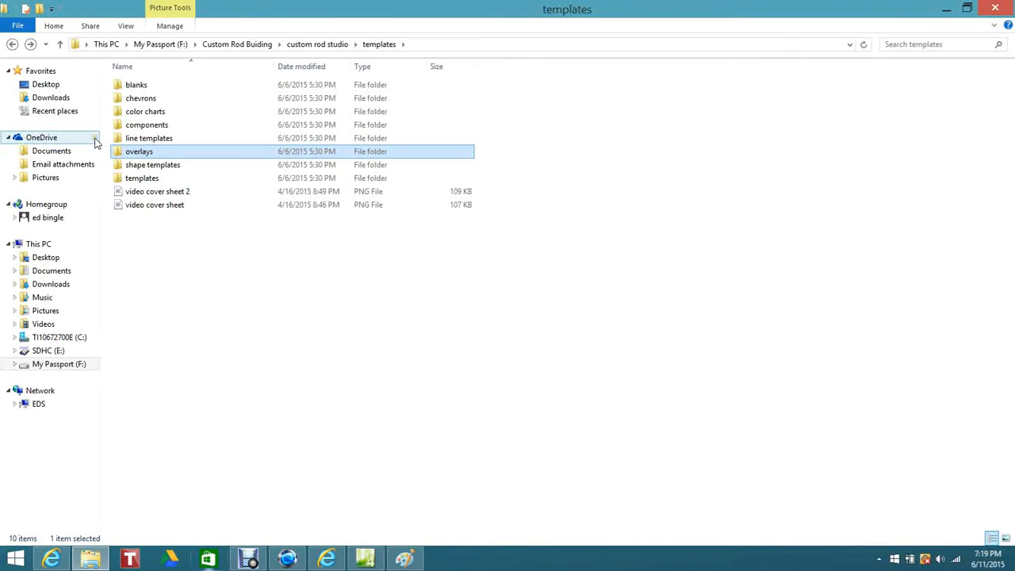
click(140, 114)
double_click(140, 114)
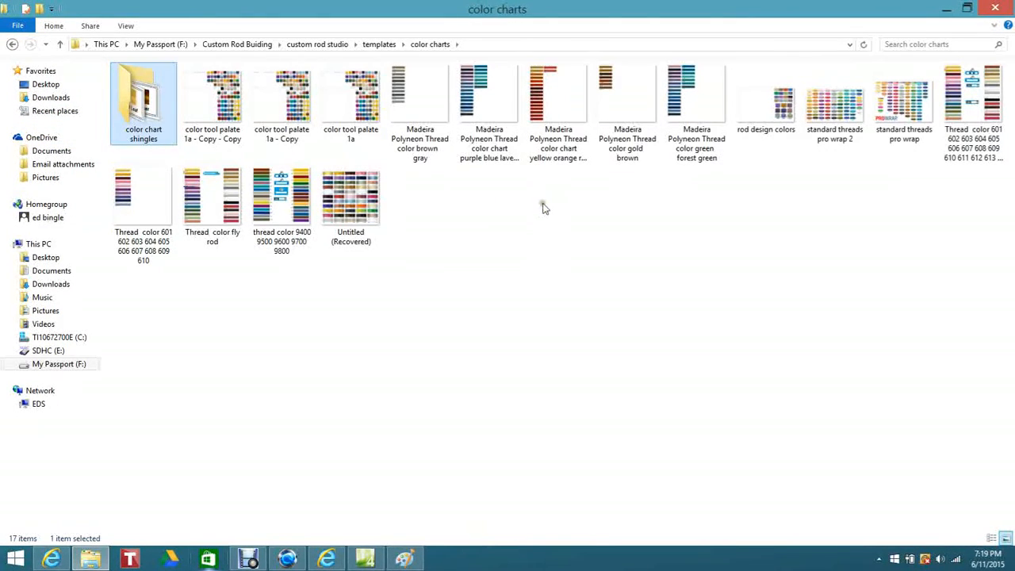
right_click(700, 115)
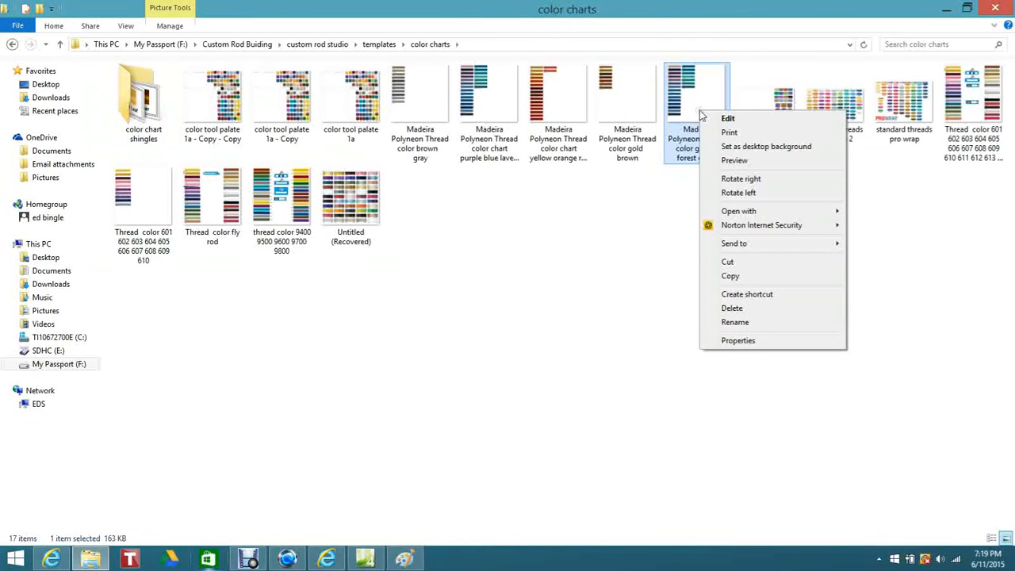
mouse_move(744, 212)
click(589, 240)
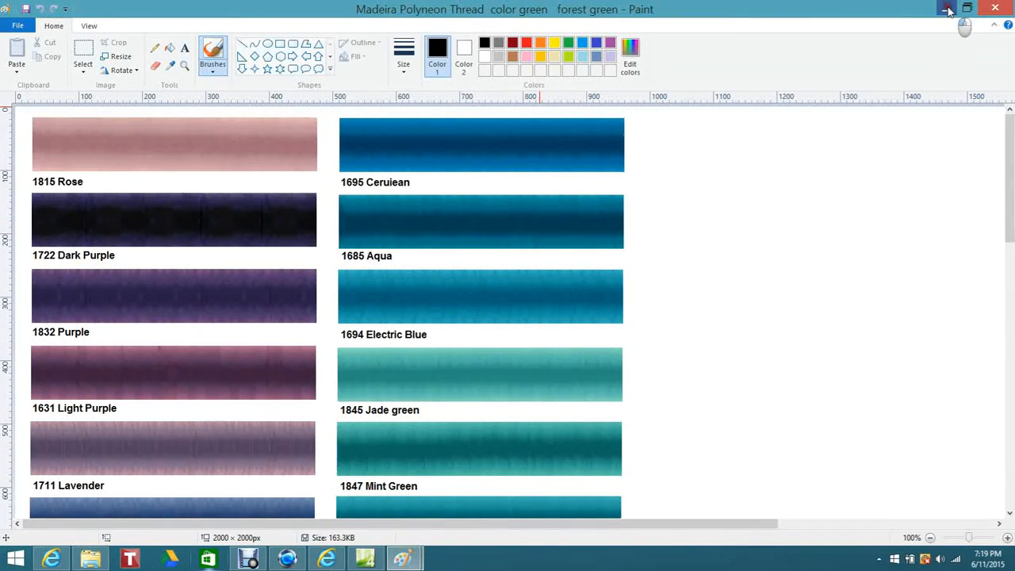
click(946, 10)
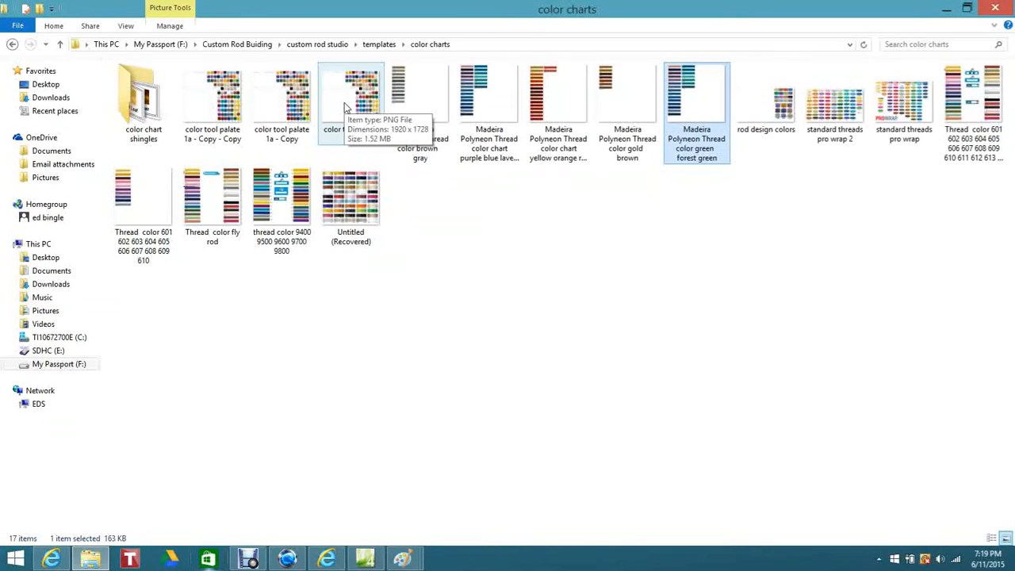
Open color tool palate 1a in Paint, look over its work areas and thread swatches, and minimize its window
click(345, 106)
right_click(344, 104)
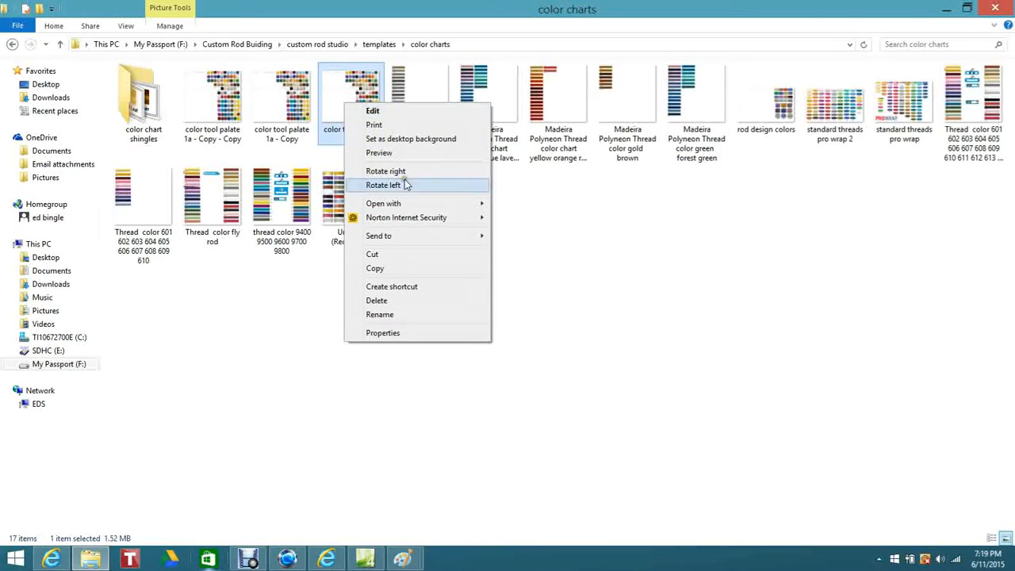
mouse_move(414, 204)
click(531, 231)
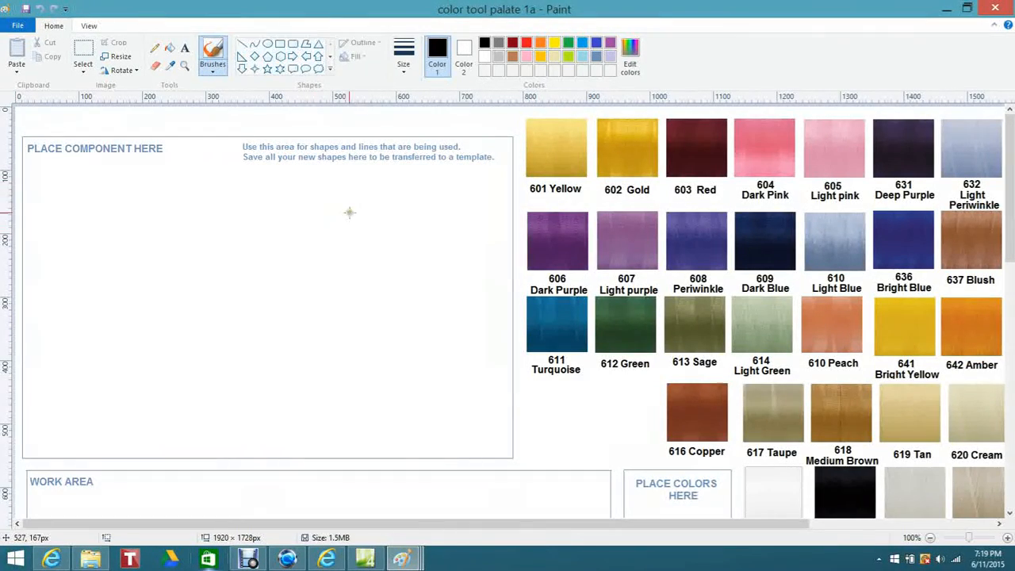
scroll(347, 209, down, 6)
scroll(336, 202, up, 2)
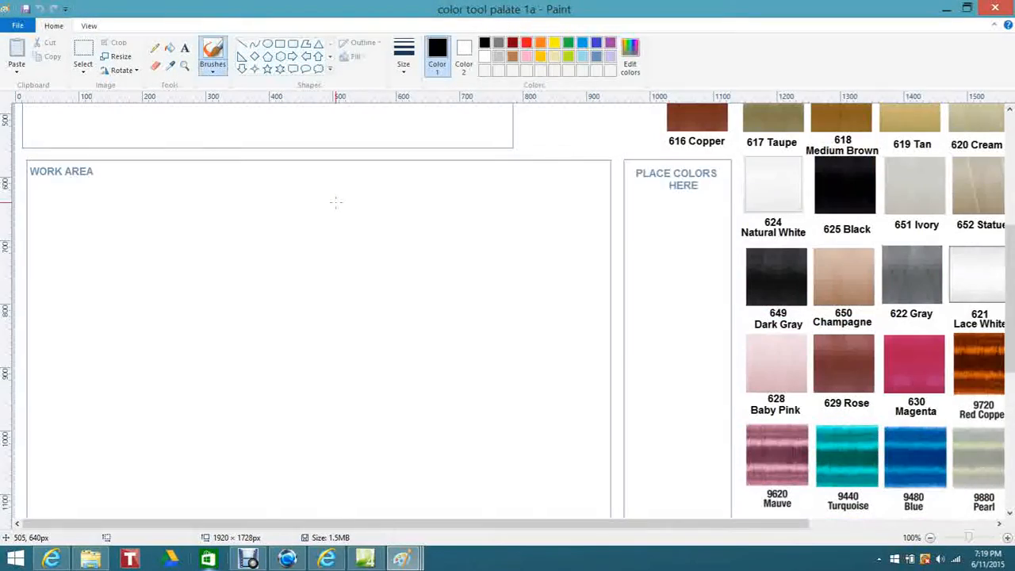
scroll(336, 201, up, 4)
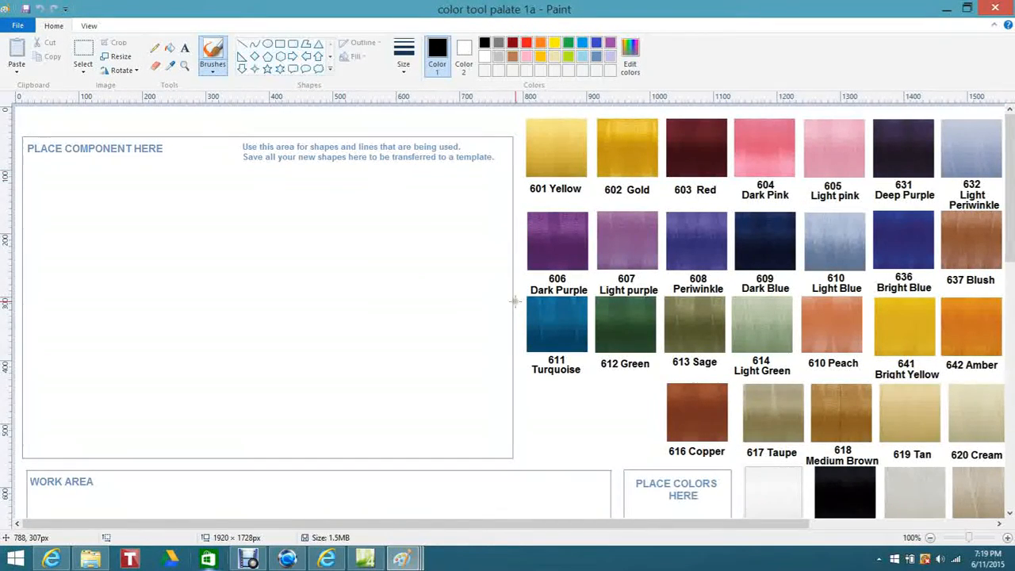
scroll(515, 300, down, 10)
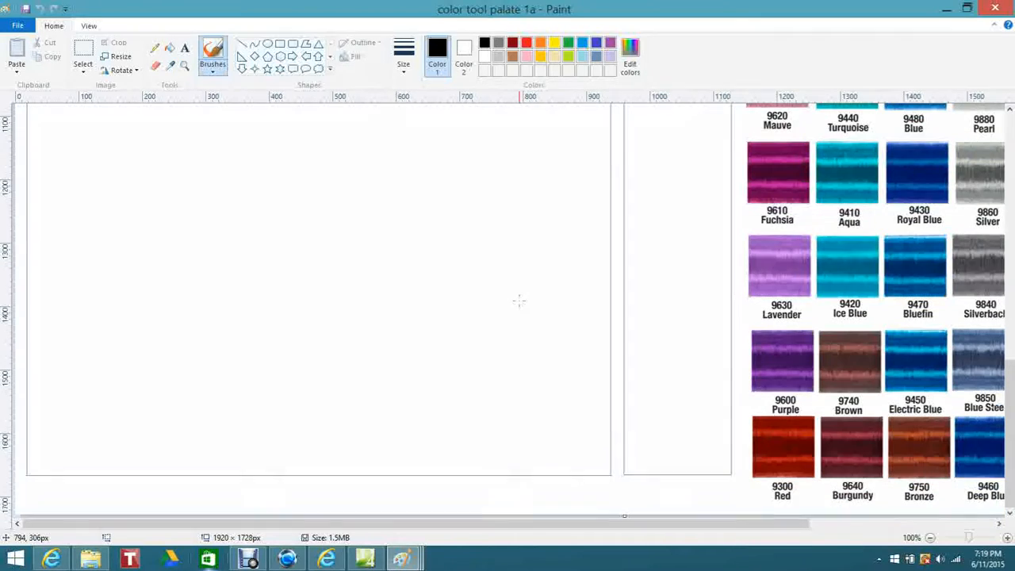
scroll(517, 298, up, 10)
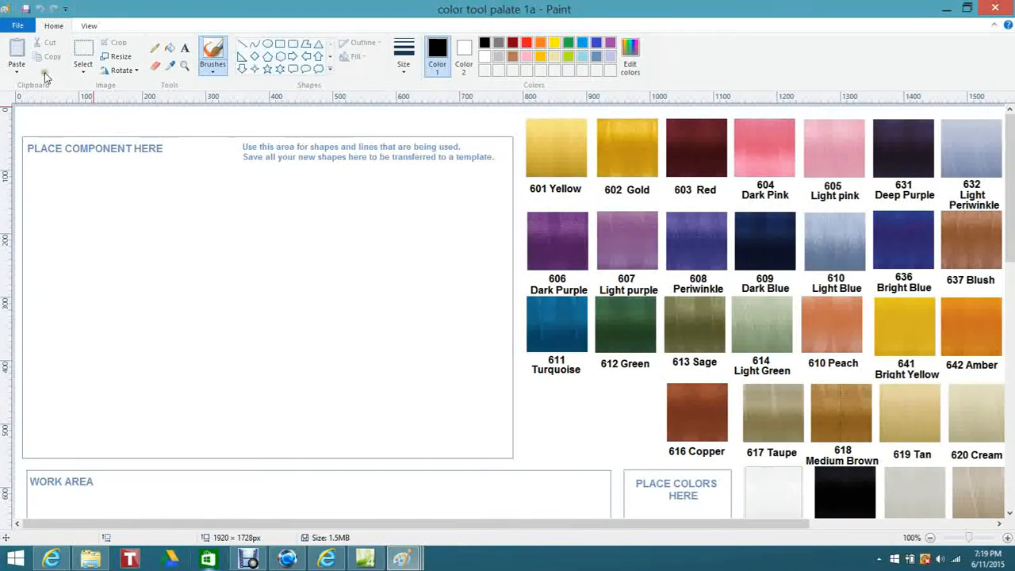
click(945, 8)
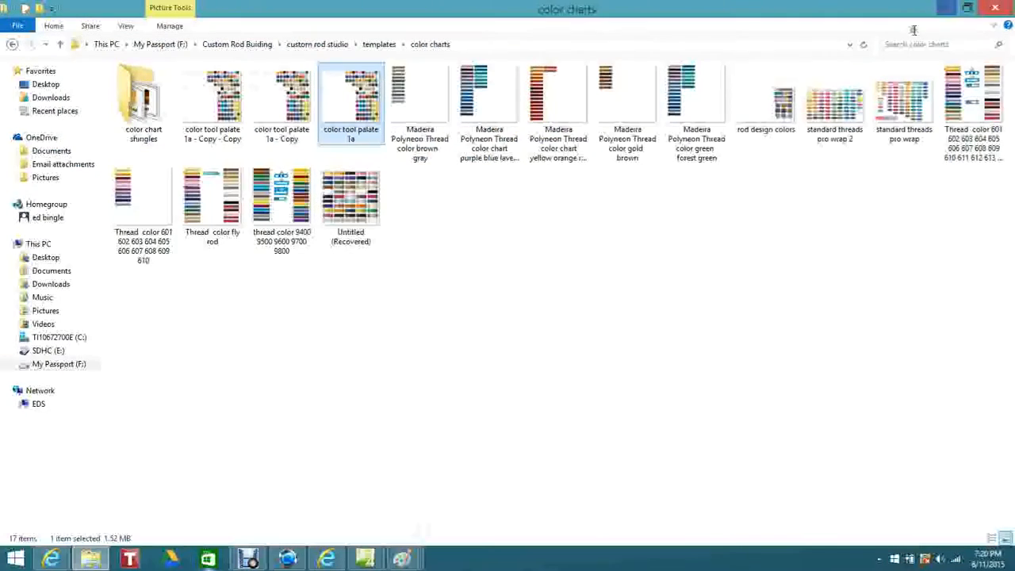
Open shape template angled line 3 from the shape templates folder in Paint, and minimize its window
click(12, 43)
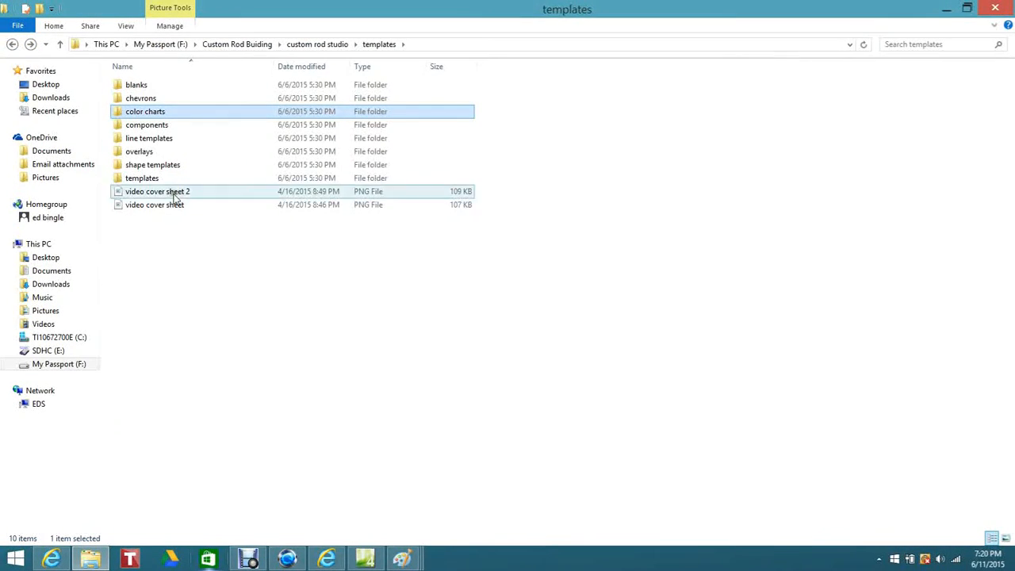
click(155, 168)
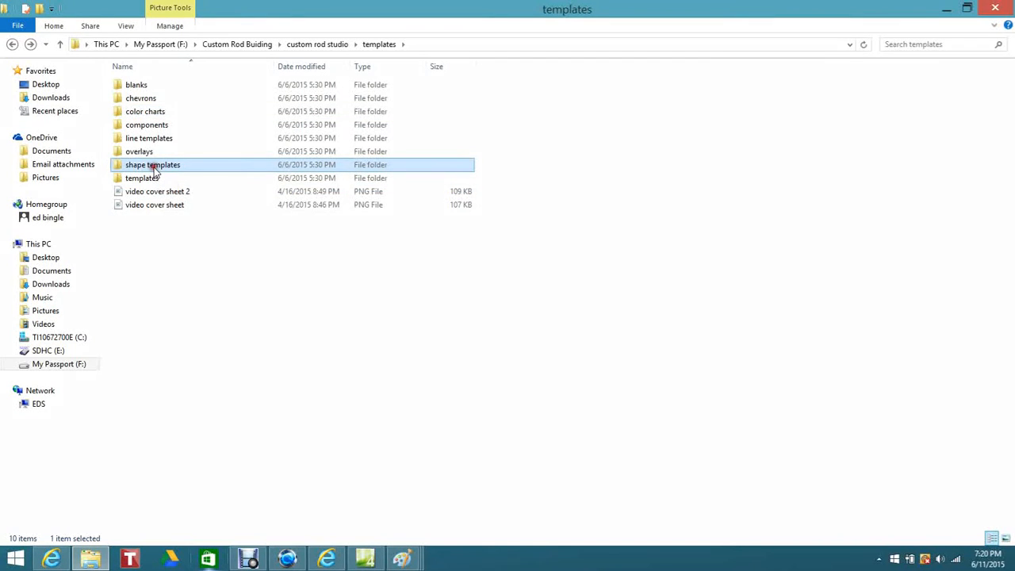
double_click(167, 168)
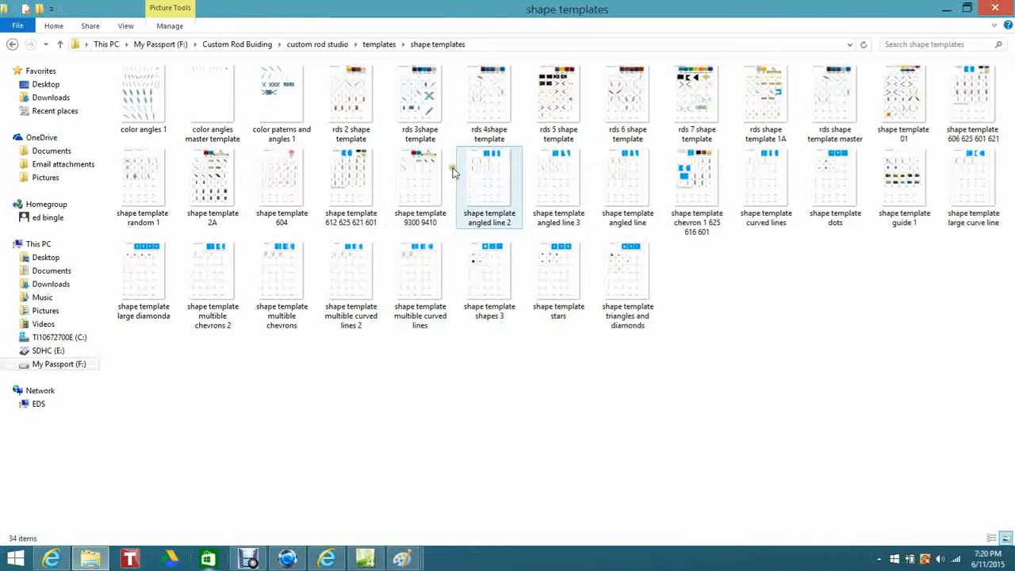
right_click(561, 182)
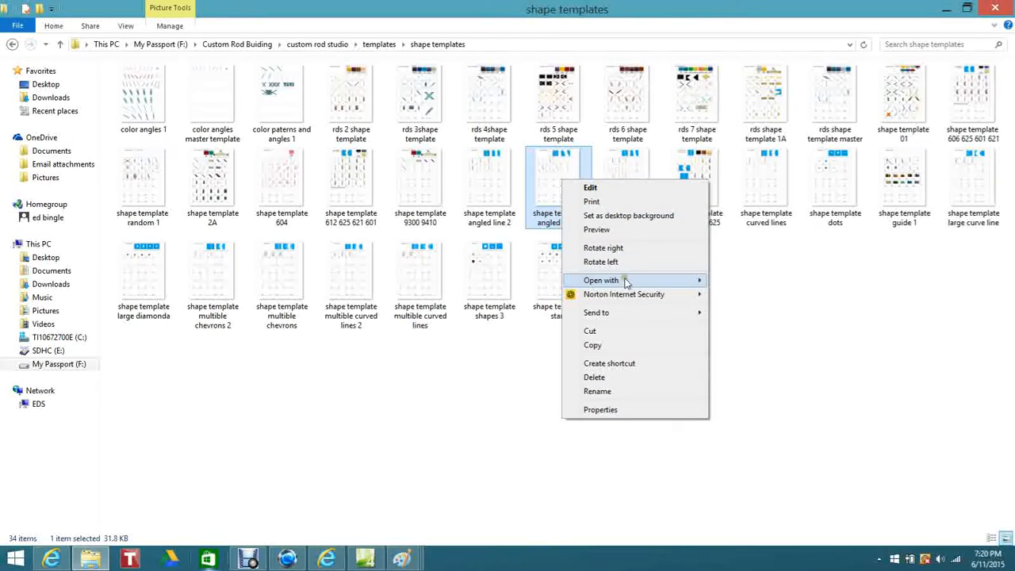
mouse_move(670, 283)
click(743, 308)
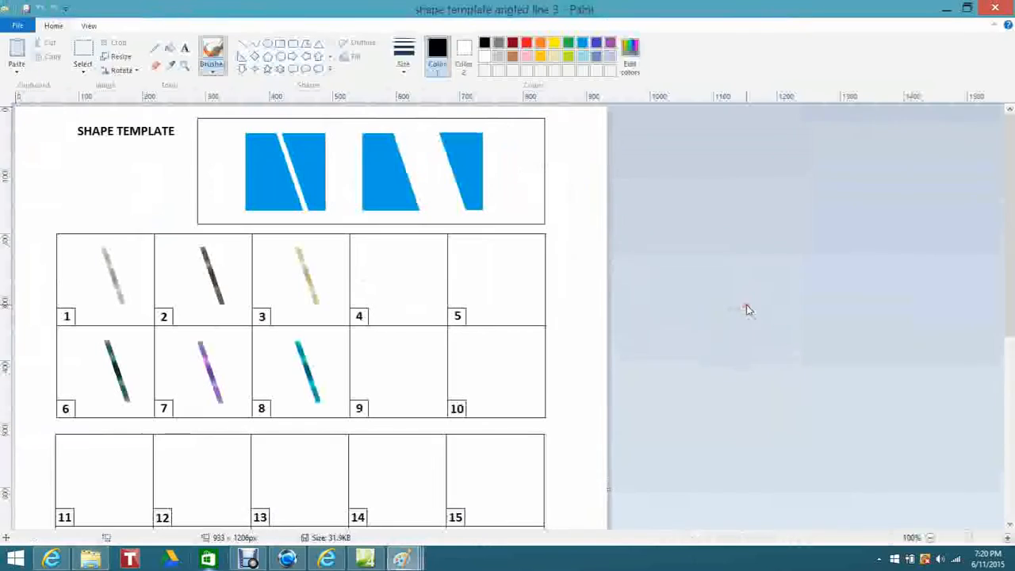
click(946, 10)
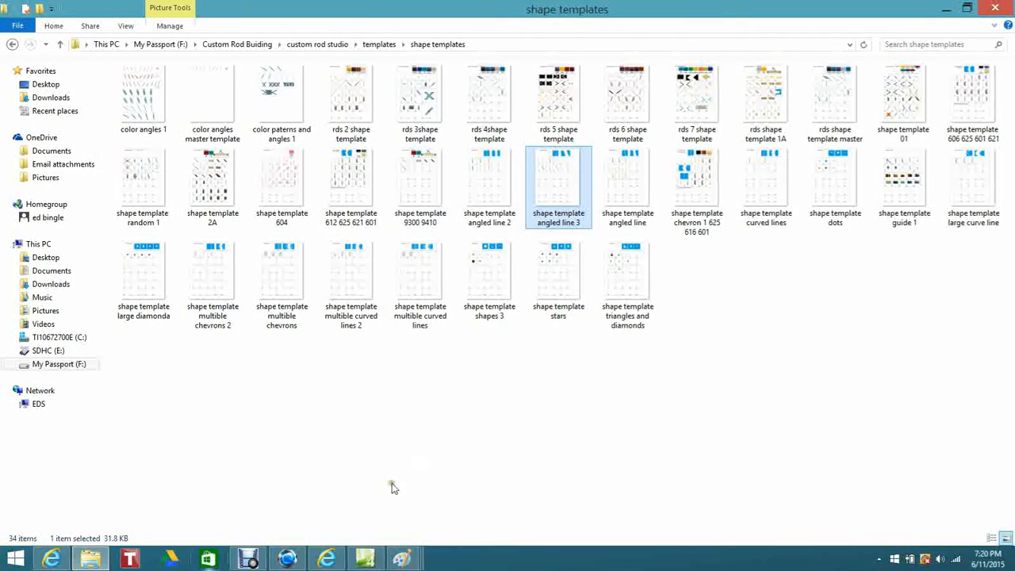
Bring up the color tool palate 1a image and start saving a copy in the design folder inside custom rod studio
click(402, 560)
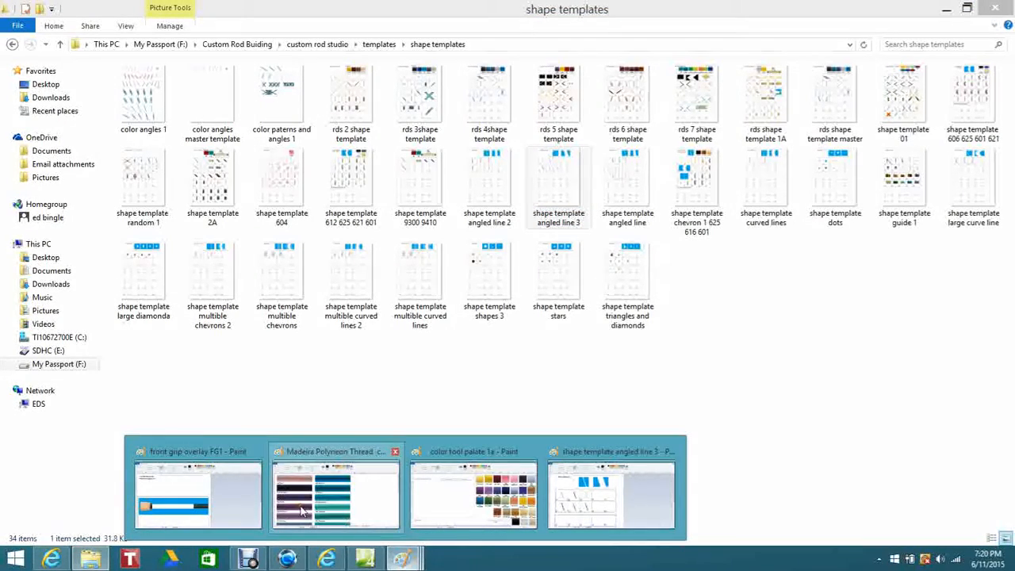
mouse_move(443, 497)
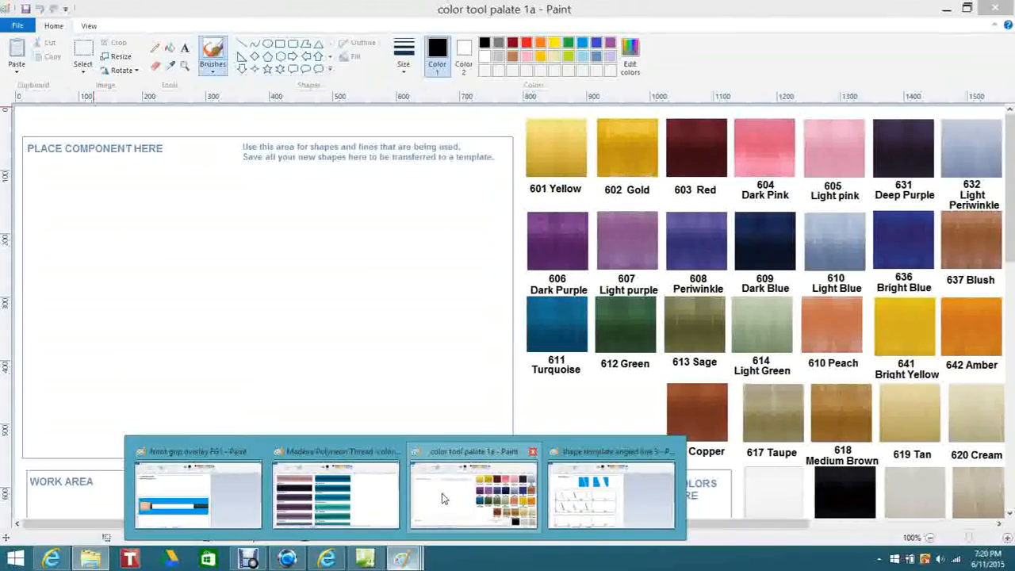
click(443, 498)
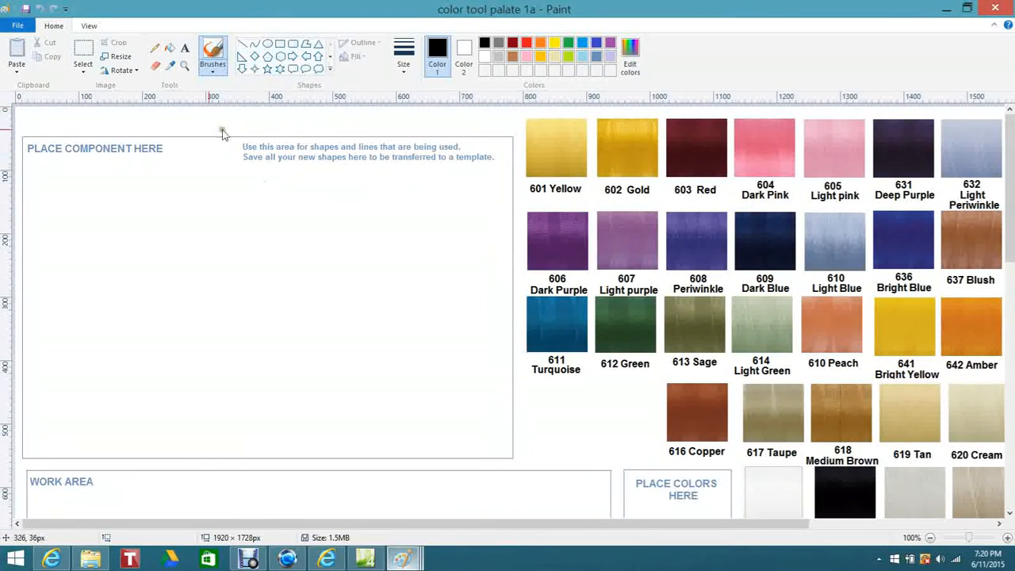
click(18, 27)
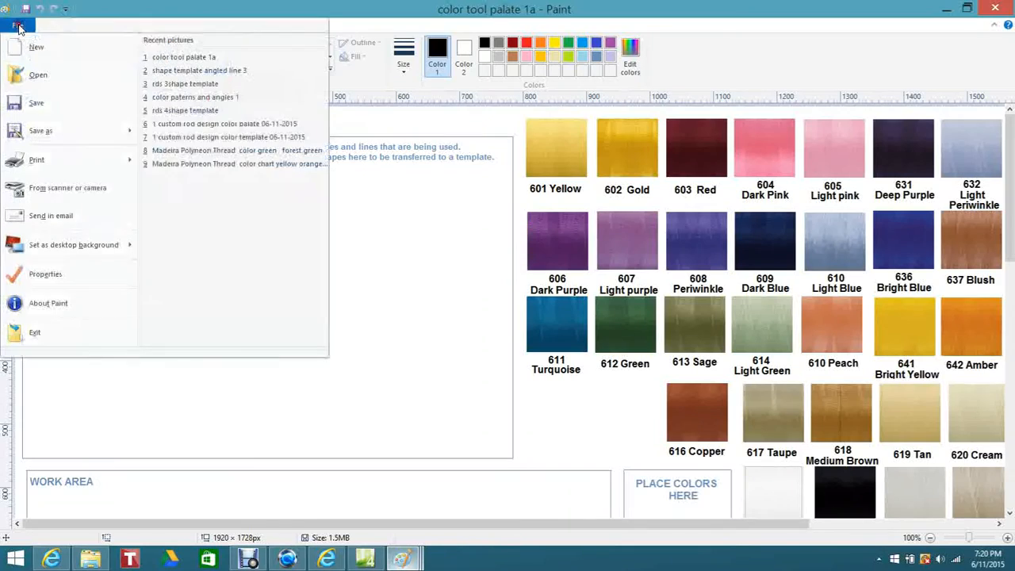
click(50, 136)
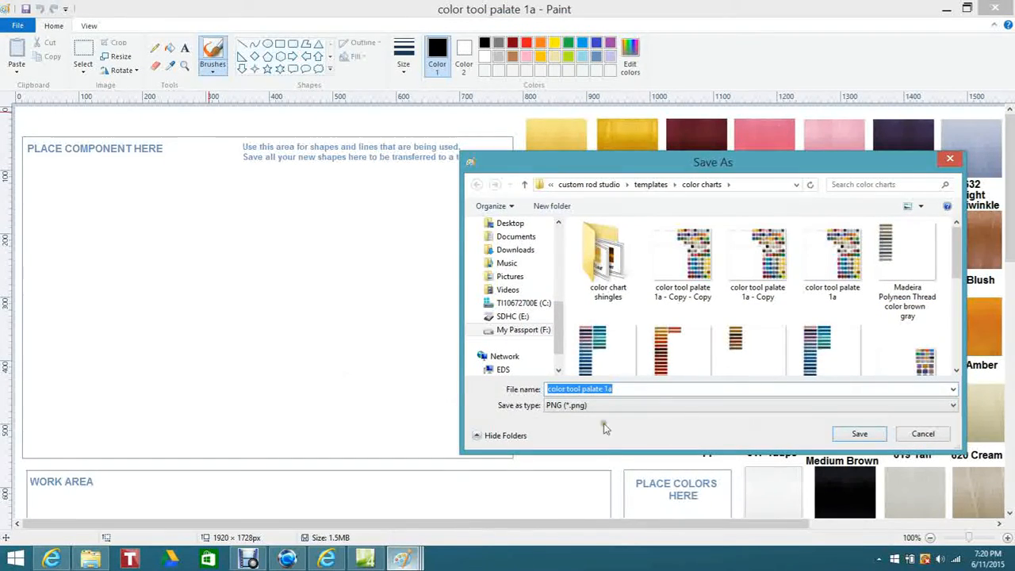
click(600, 184)
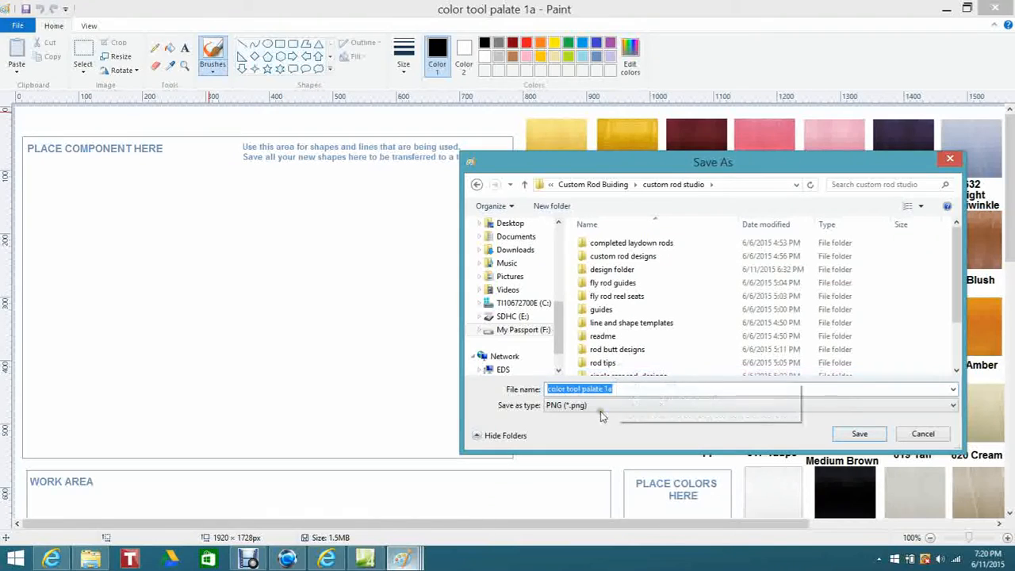
double_click(608, 270)
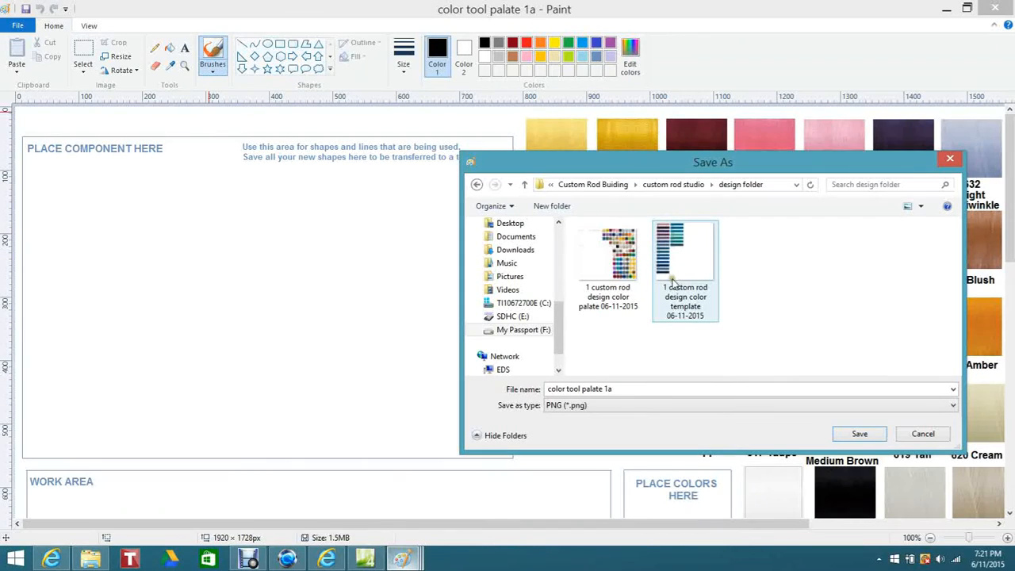
Name the palette copy custom rod design 06-11-2015 1 work palate and save it as PNG, accepting the loss of transparency
click(626, 390)
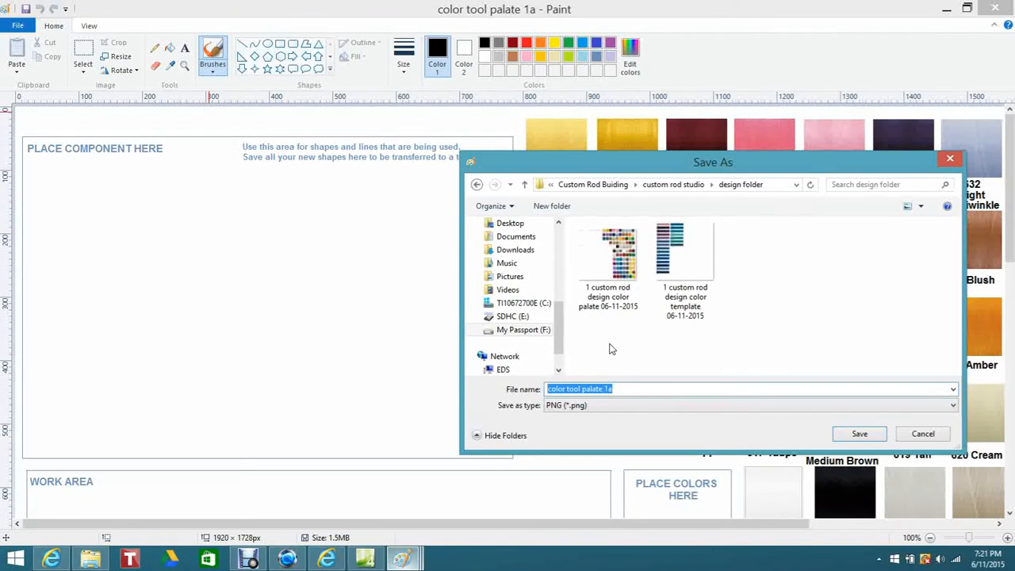
text(custom)
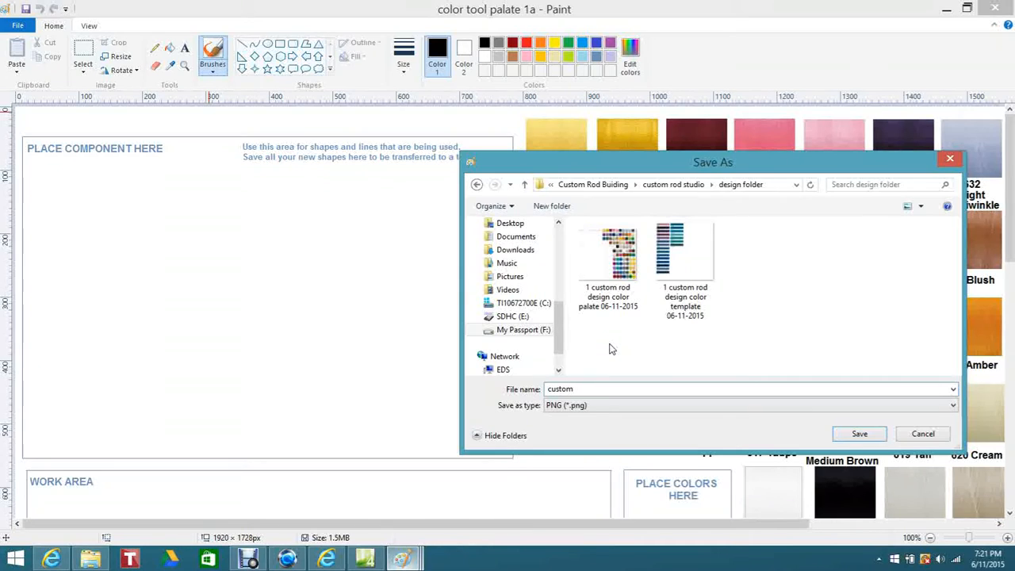
text( ro)
text(5 1)
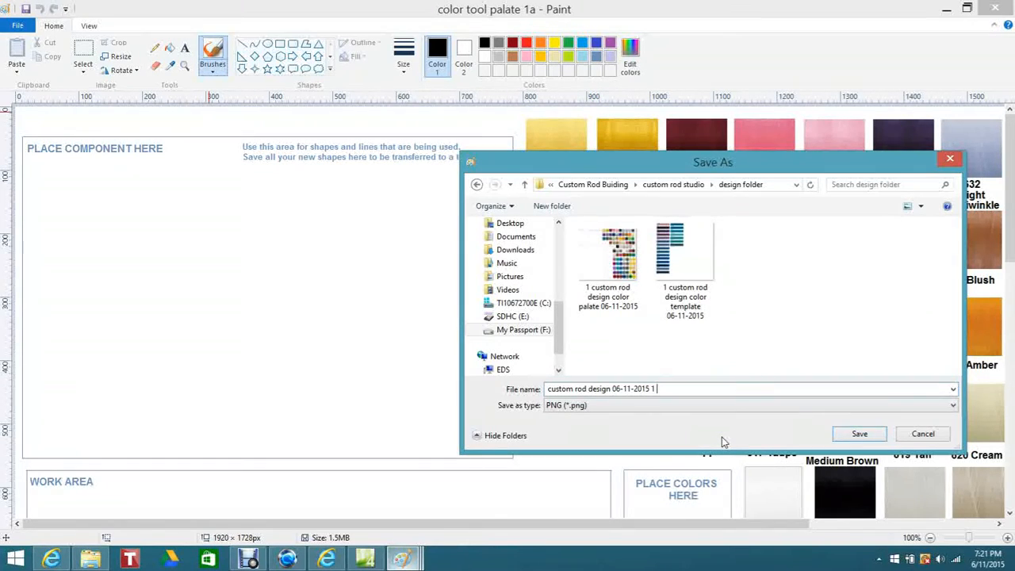
text(k)
click(861, 434)
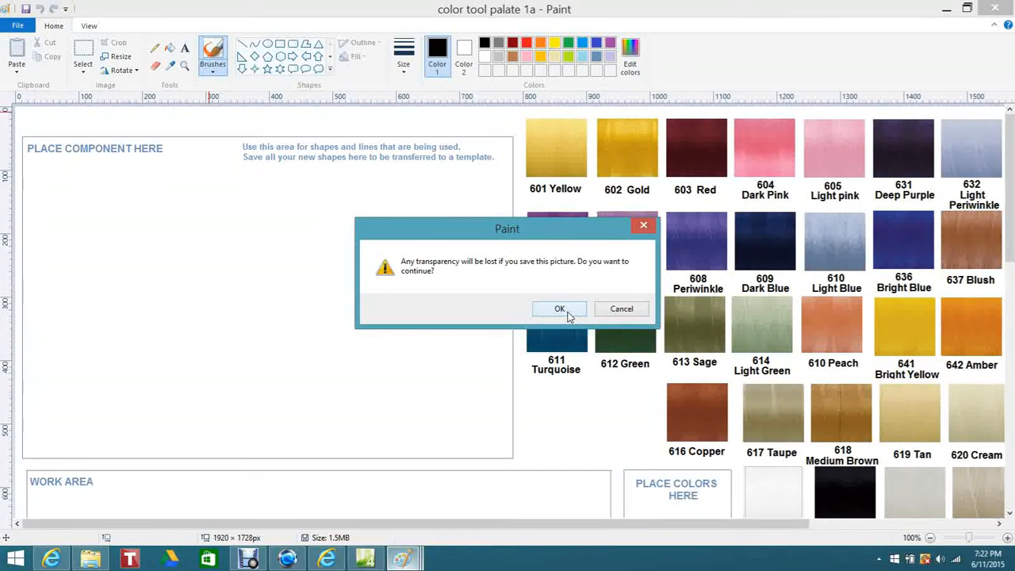
click(559, 310)
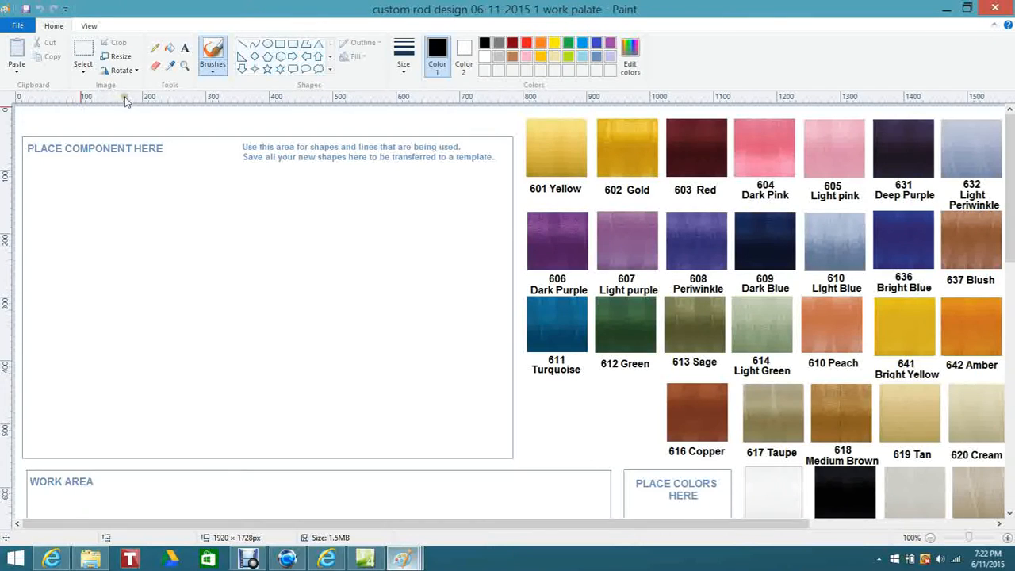
Enable transparent selection for the work palette image and minimize its window
click(82, 71)
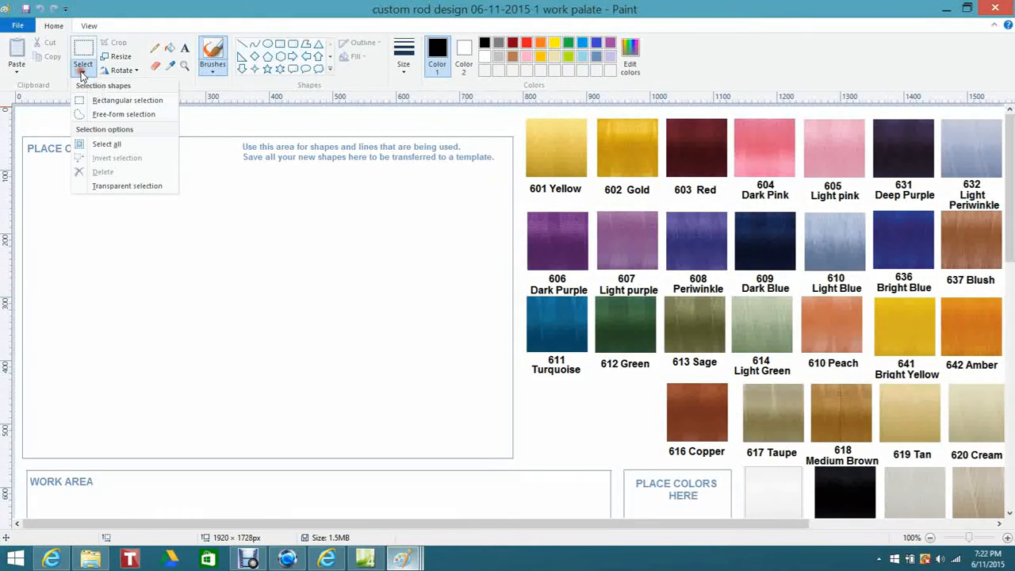
click(143, 186)
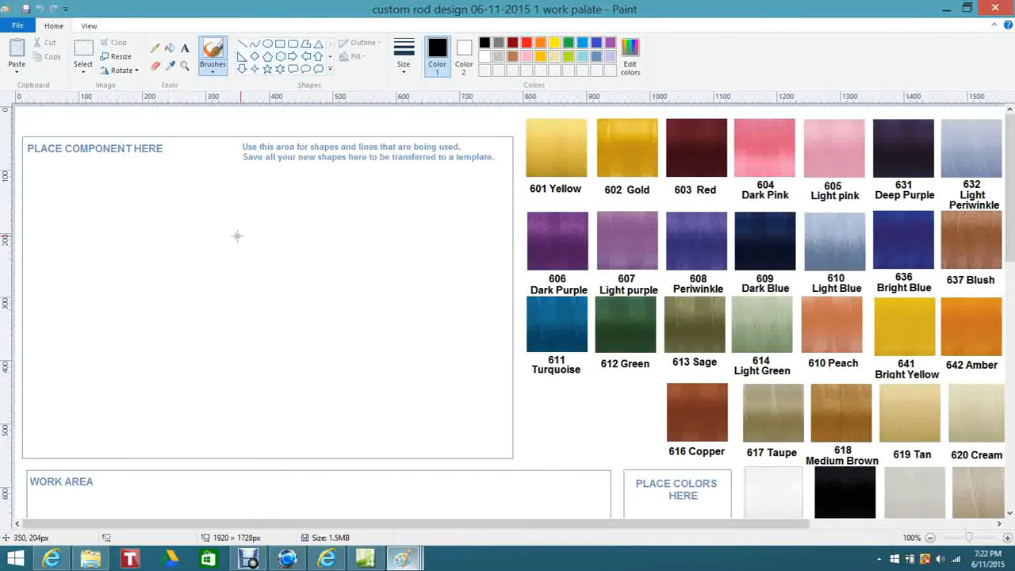
click(946, 9)
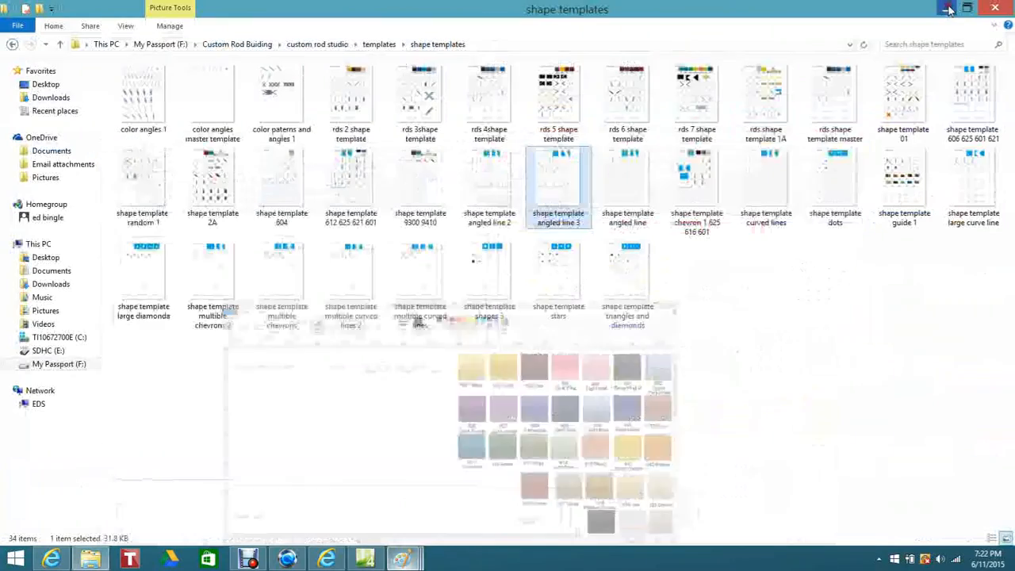
Bring up the Madeira Polyneon Thread color green forest green chart window
click(406, 558)
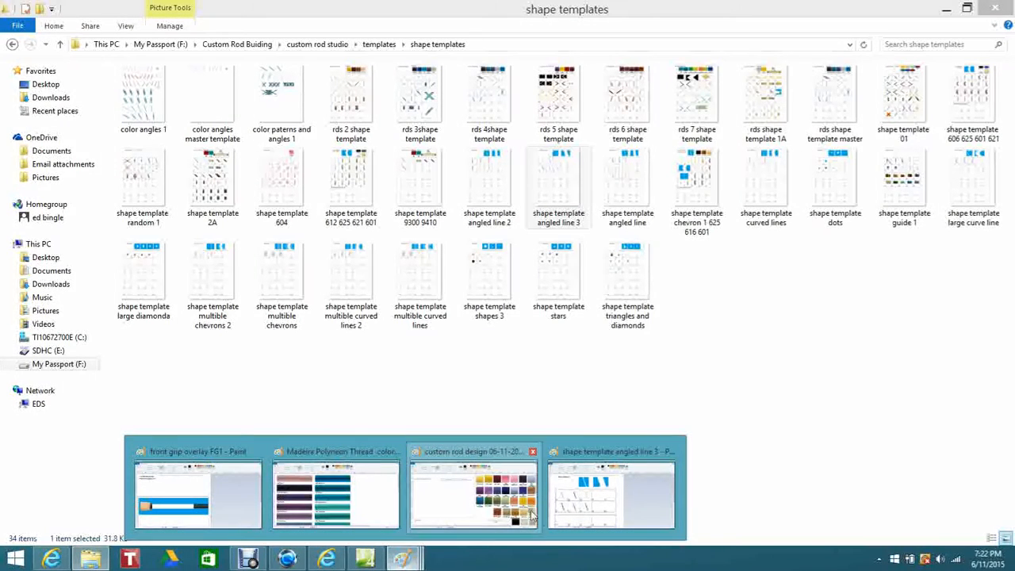
mouse_move(327, 508)
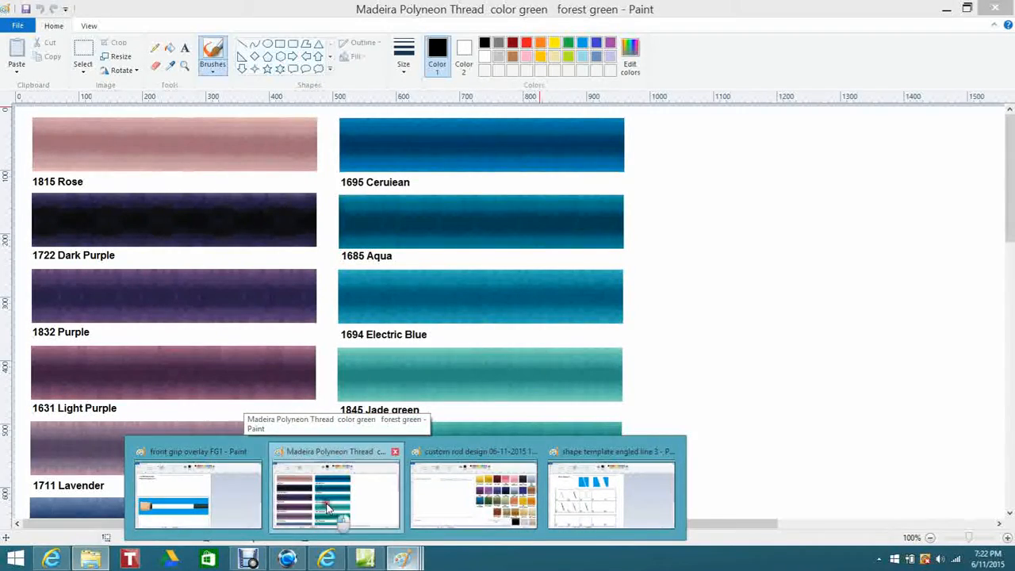
click(328, 508)
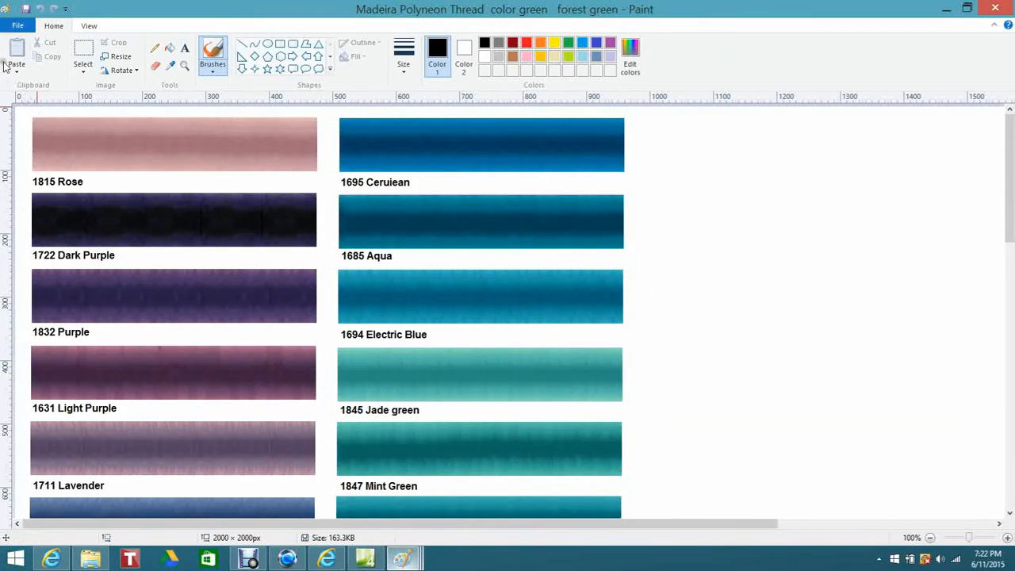
click(17, 24)
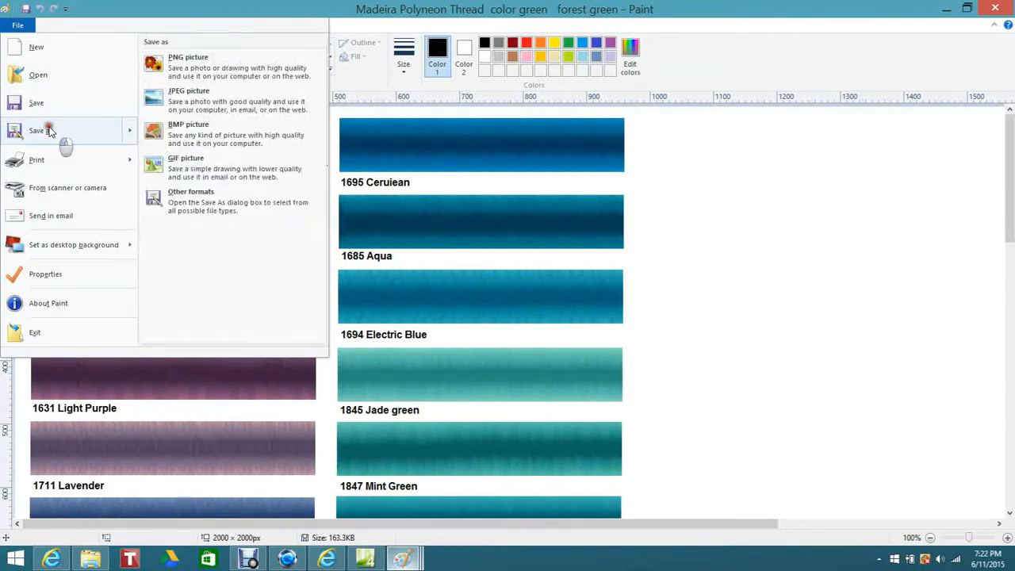
click(41, 131)
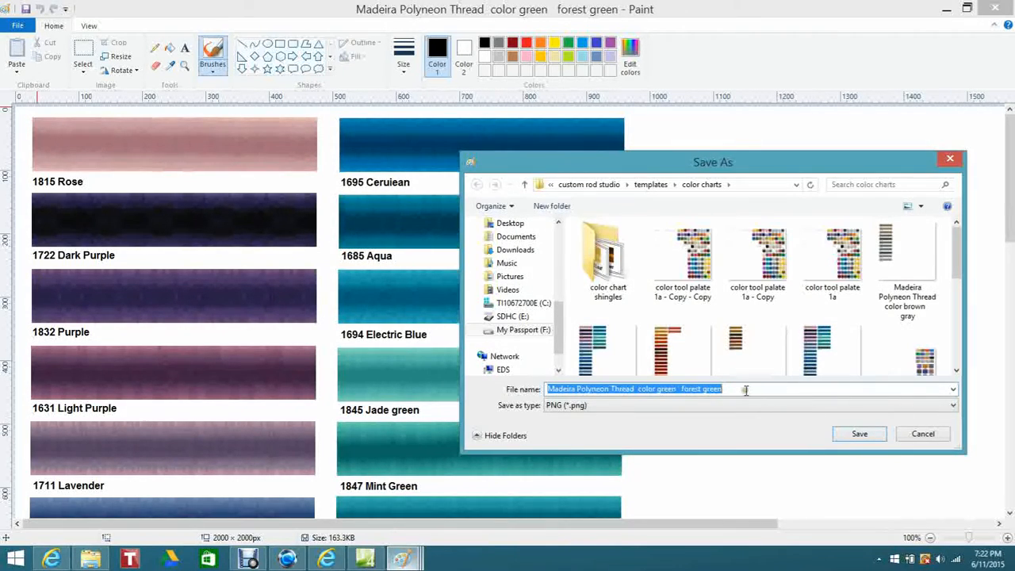
click(923, 435)
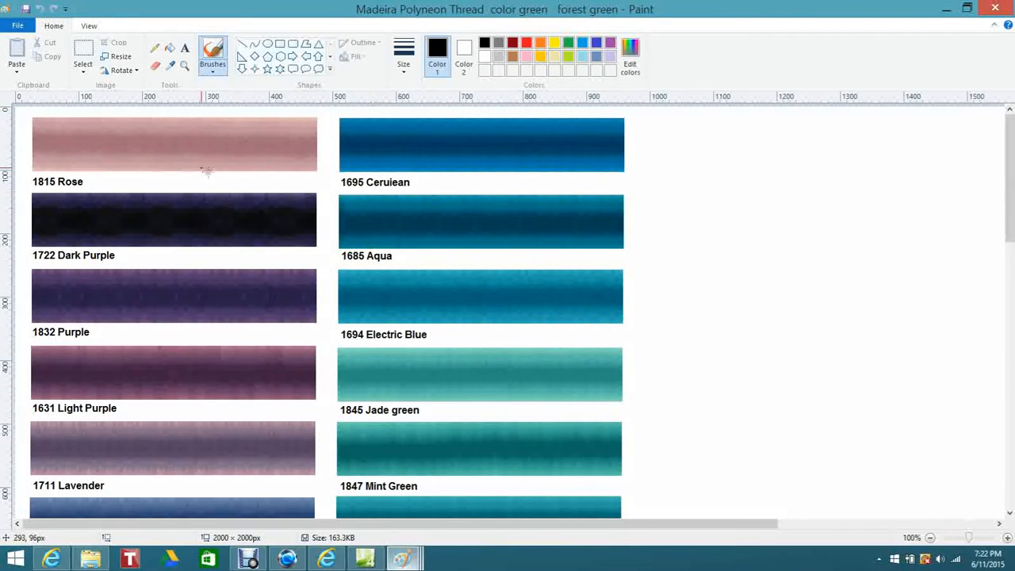
Start saving a copy of the Madeira thread chart in the design folder inside custom rod studio
click(17, 25)
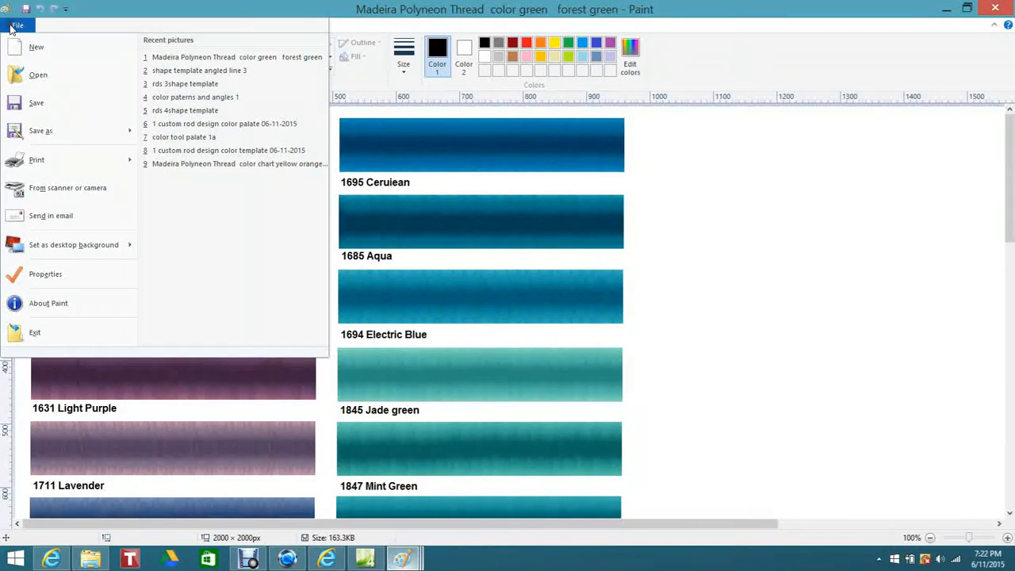
click(42, 133)
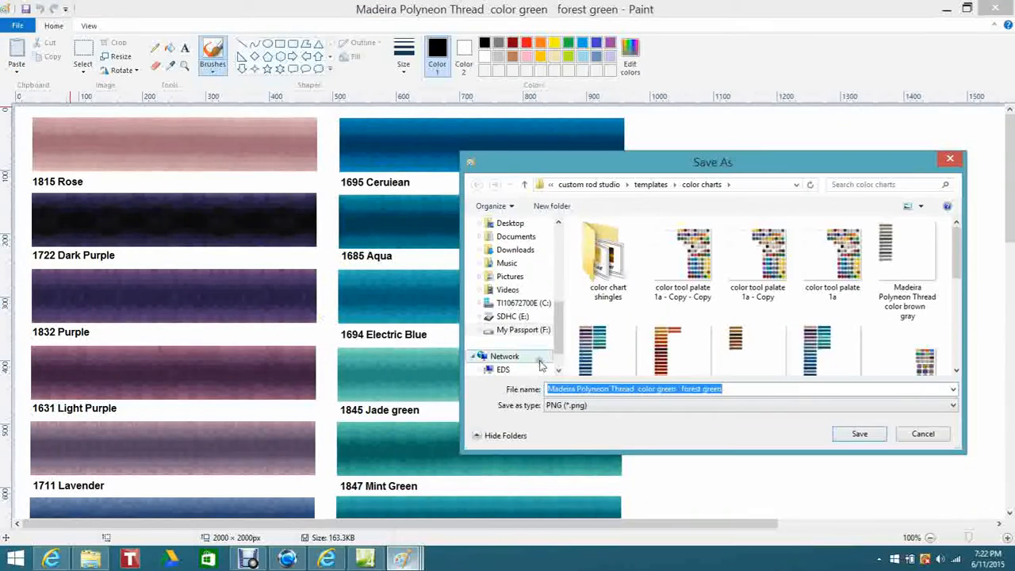
click(594, 185)
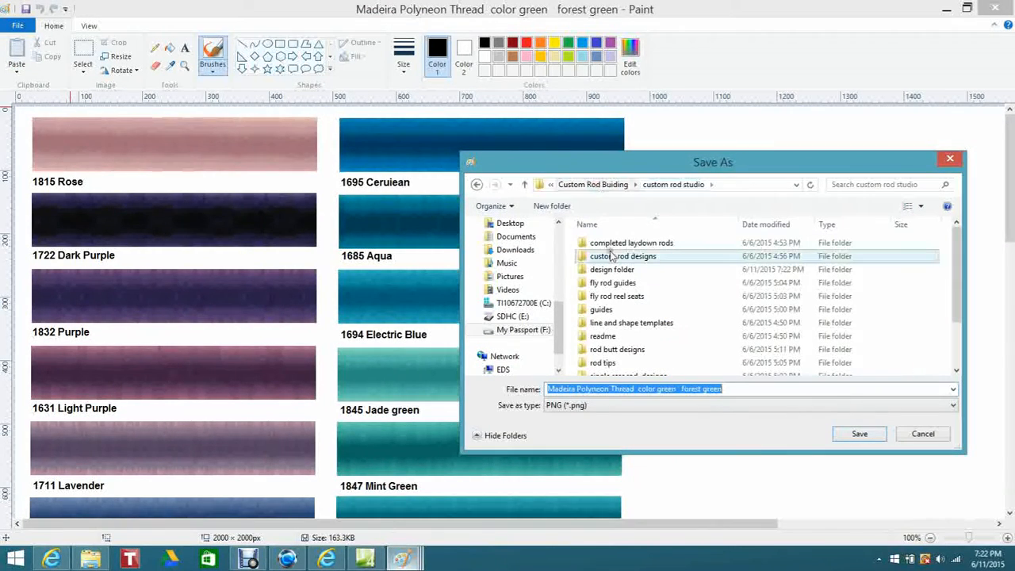
double_click(612, 270)
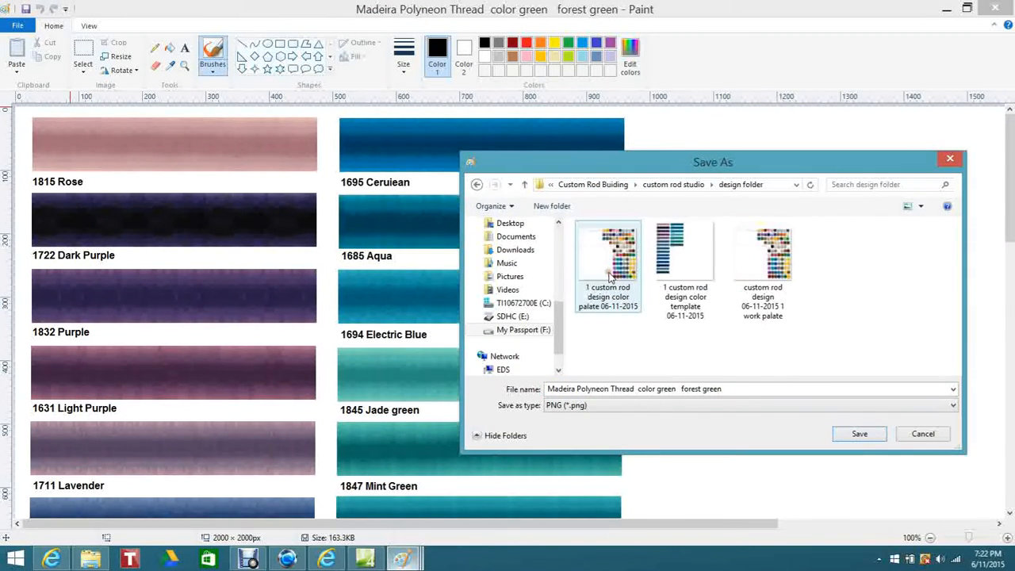
Save the thread chart copy as custom rod design color template 06-11-2015 1, adapting the existing color template's name, and minimize its window
click(730, 392)
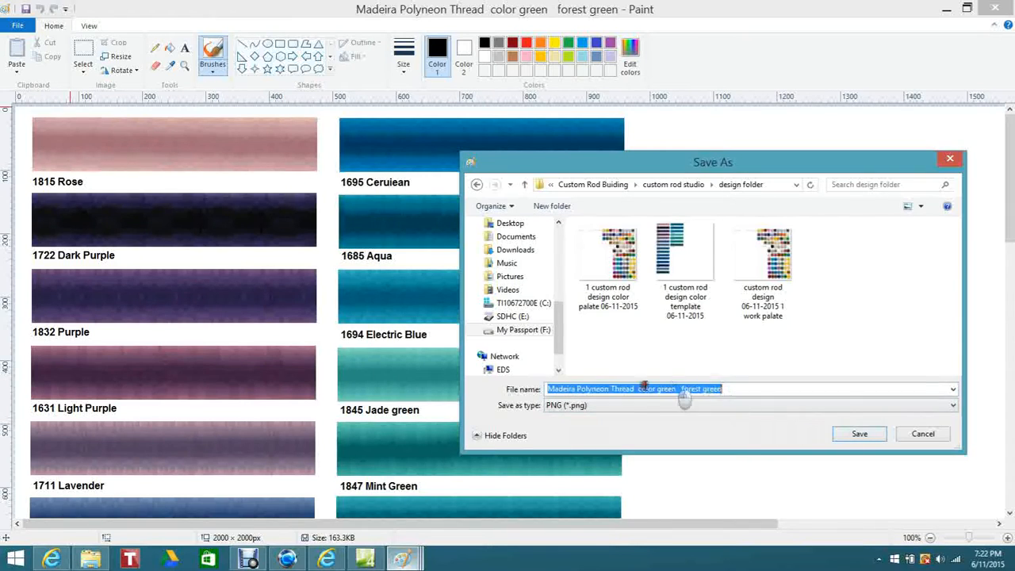
click(682, 303)
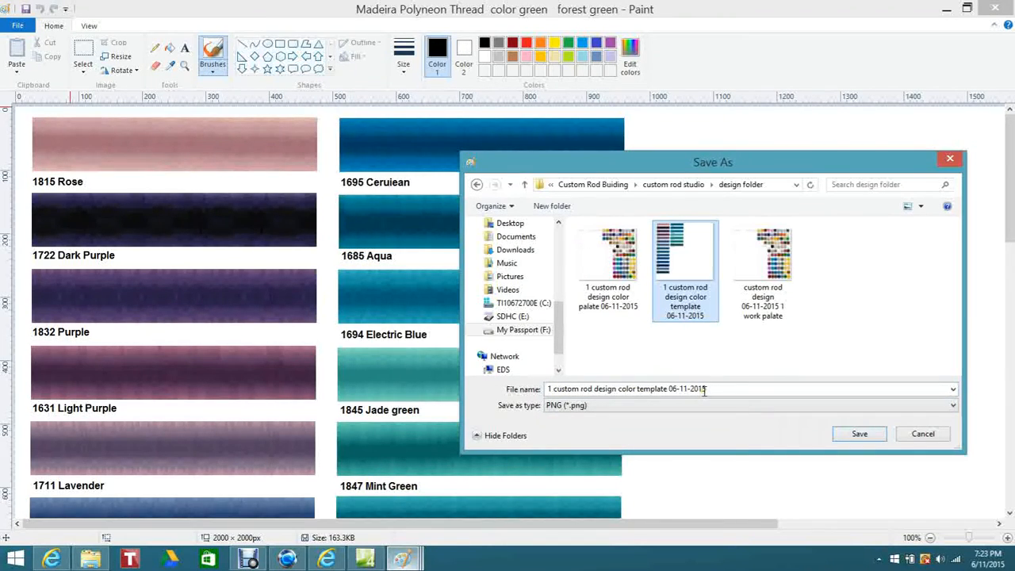
click(549, 388)
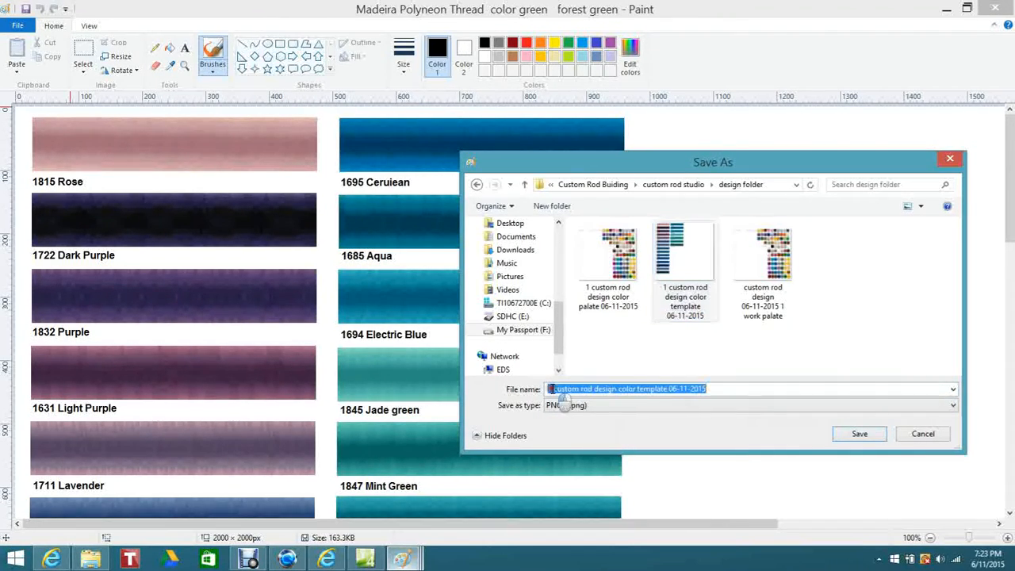
click(552, 389)
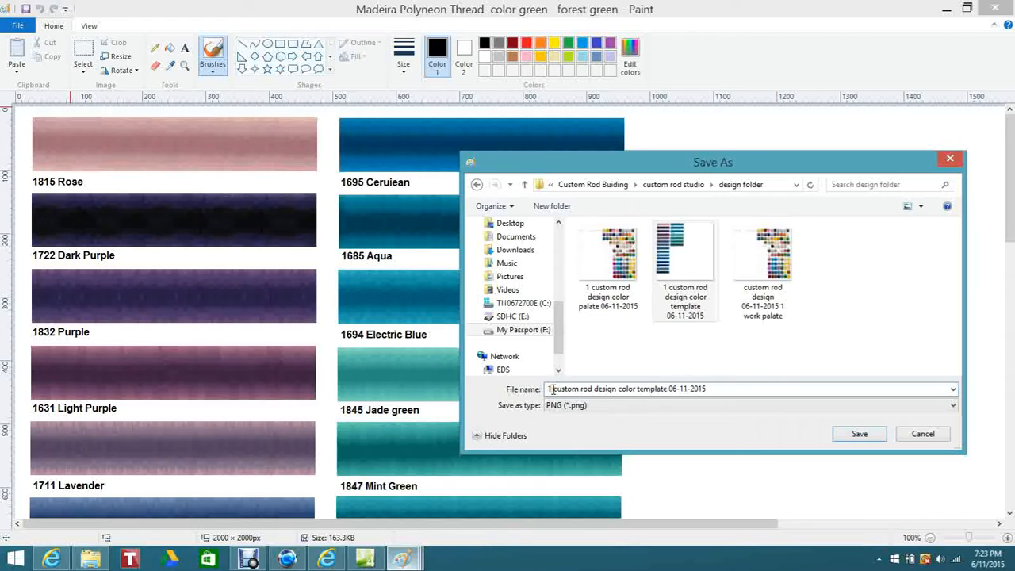
key(BackSpace)
key(BackSpace)
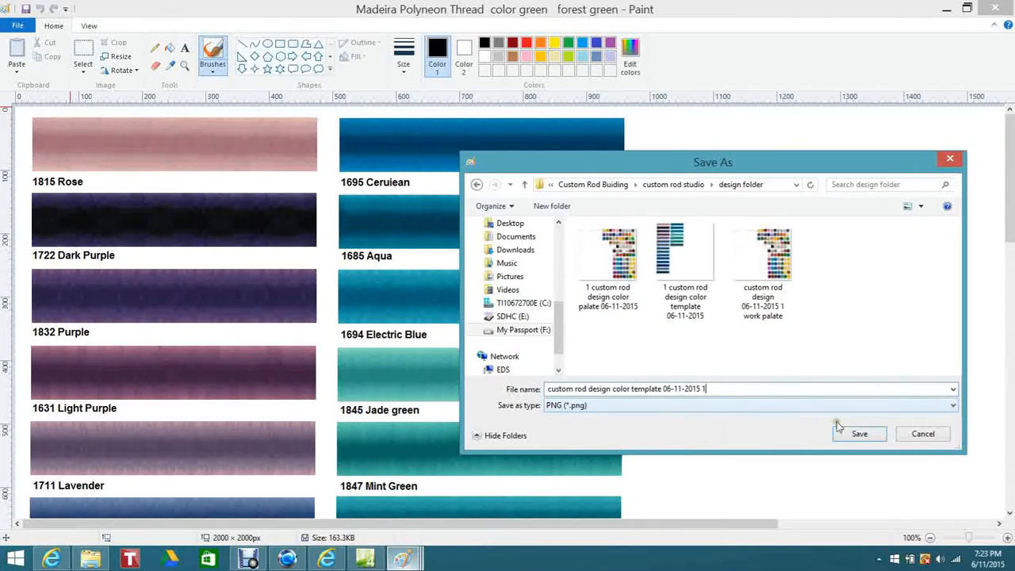
click(858, 435)
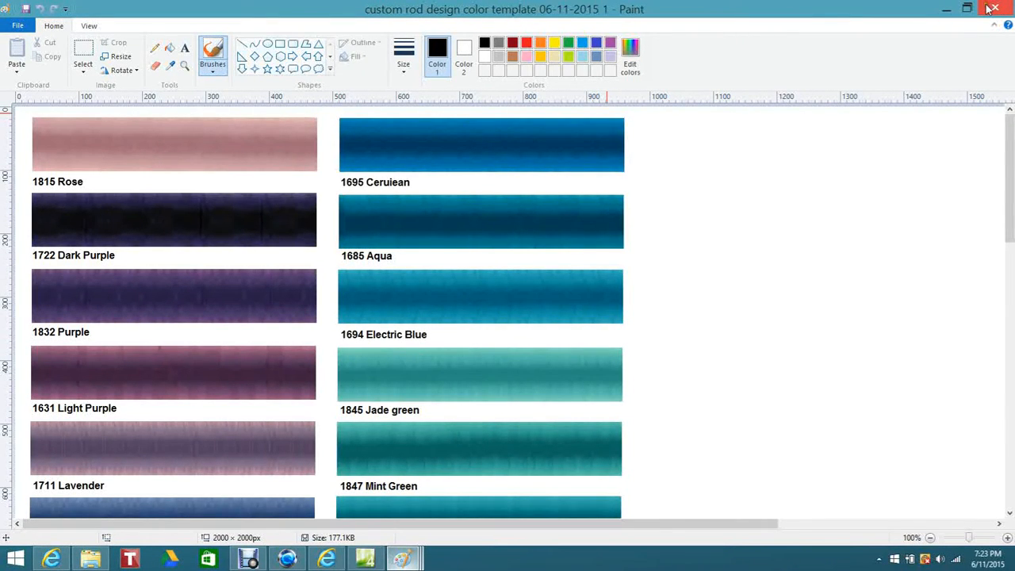
click(945, 7)
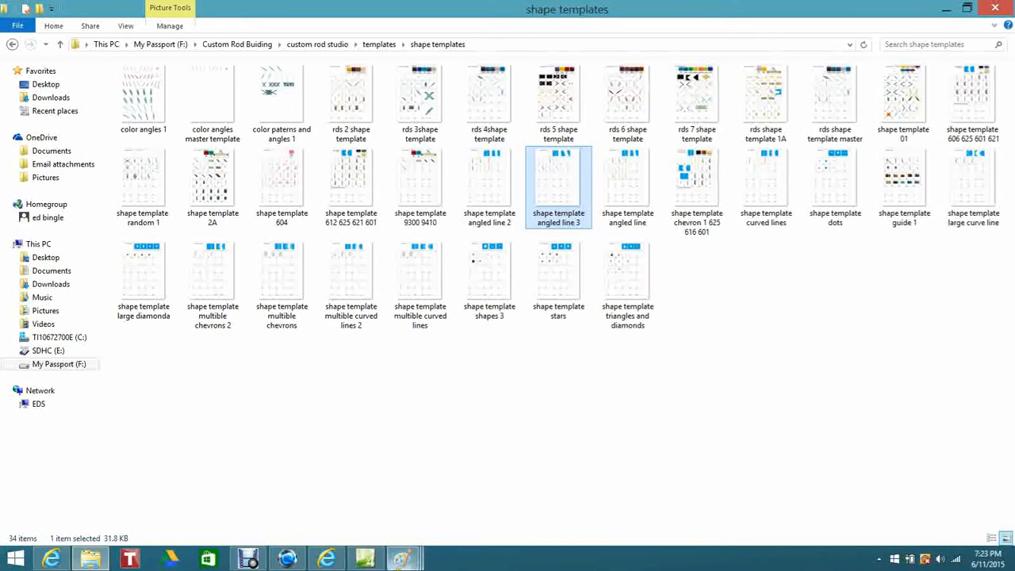
Bring up the front grip overlay FG1 image and copy the whole blue-backed grip picture, an area about 893 × 224 px
click(401, 562)
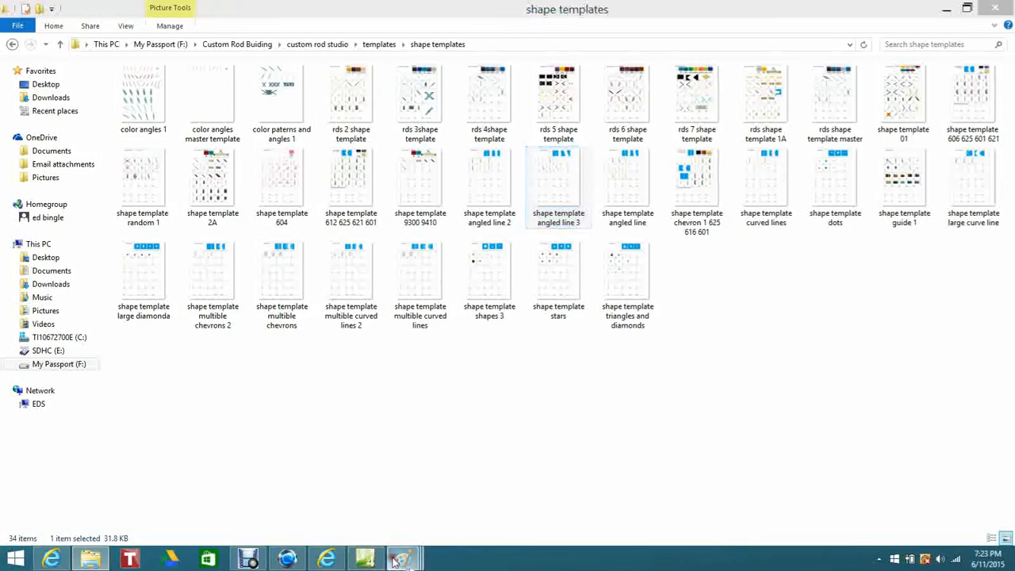
click(235, 505)
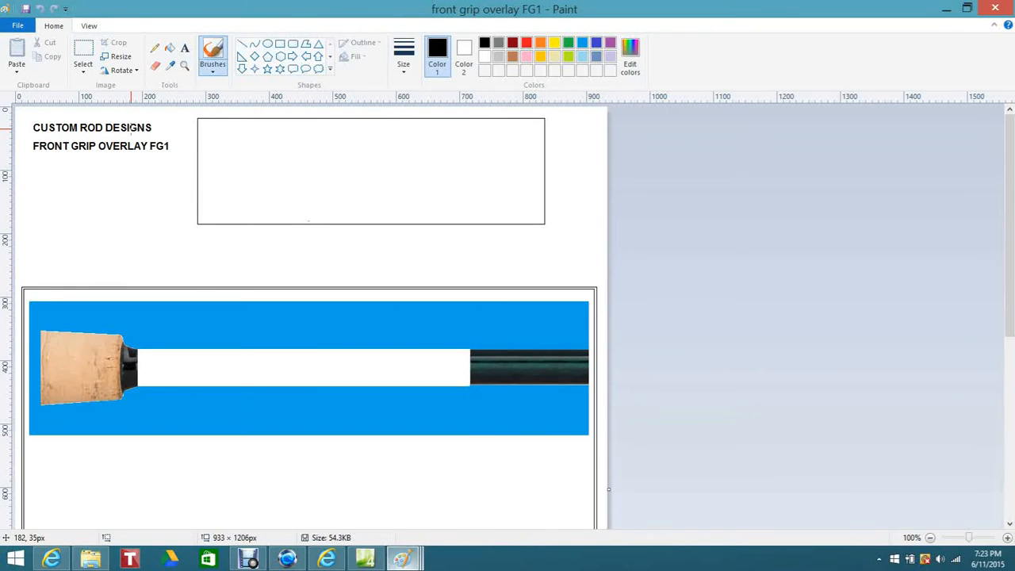
click(82, 49)
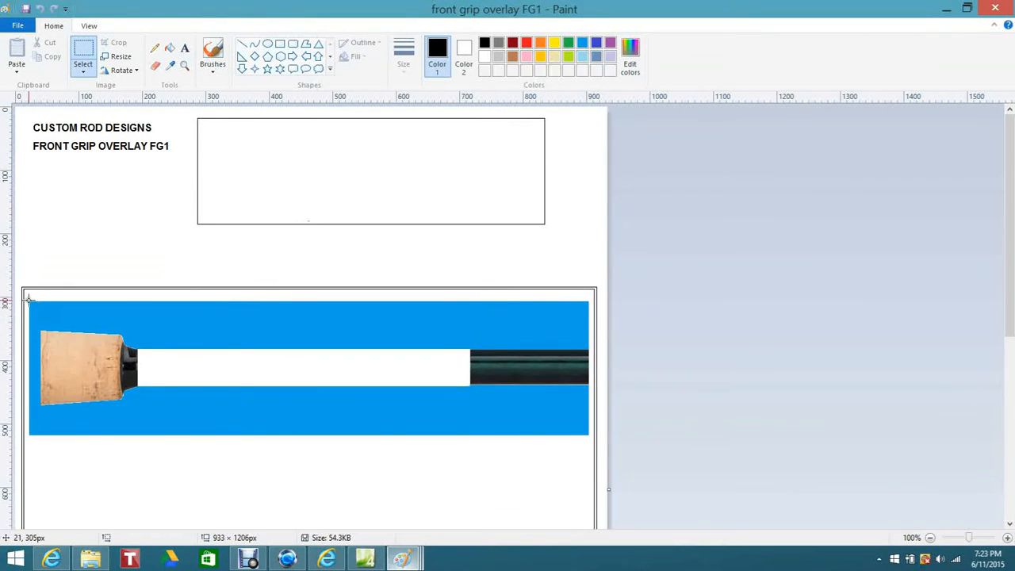
drag(27, 296, 593, 438)
right_click(556, 434)
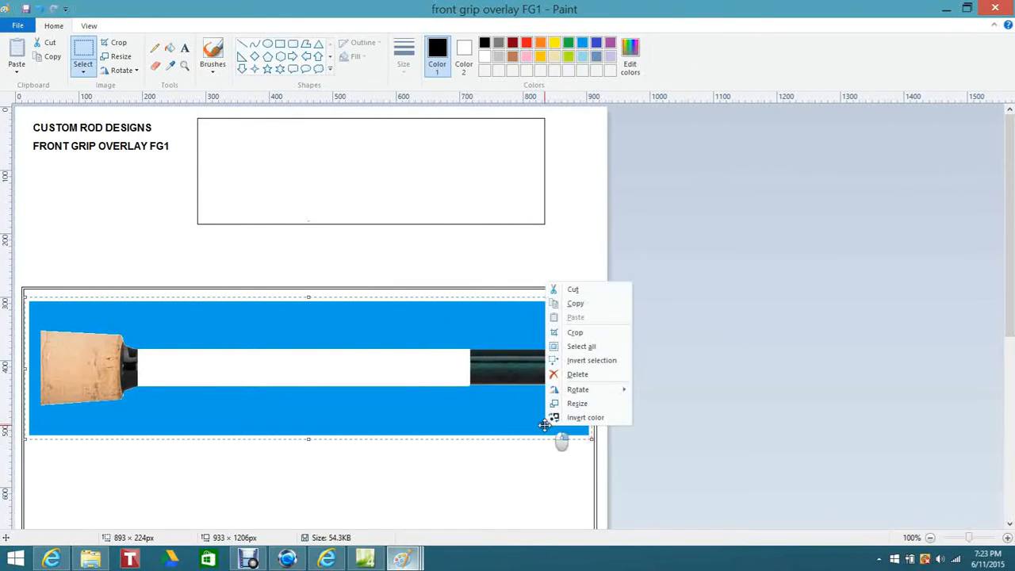
click(575, 303)
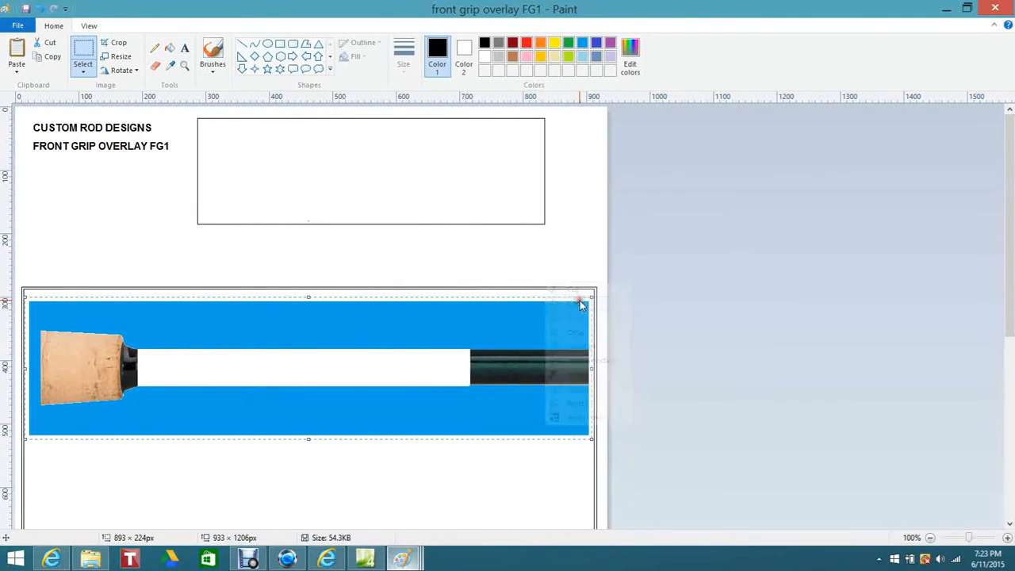
Paste the grip overlay into the custom rod design color template 06-11-2015 1 image, in the blank area below the 1652 Beetle green swatch
click(402, 559)
click(373, 504)
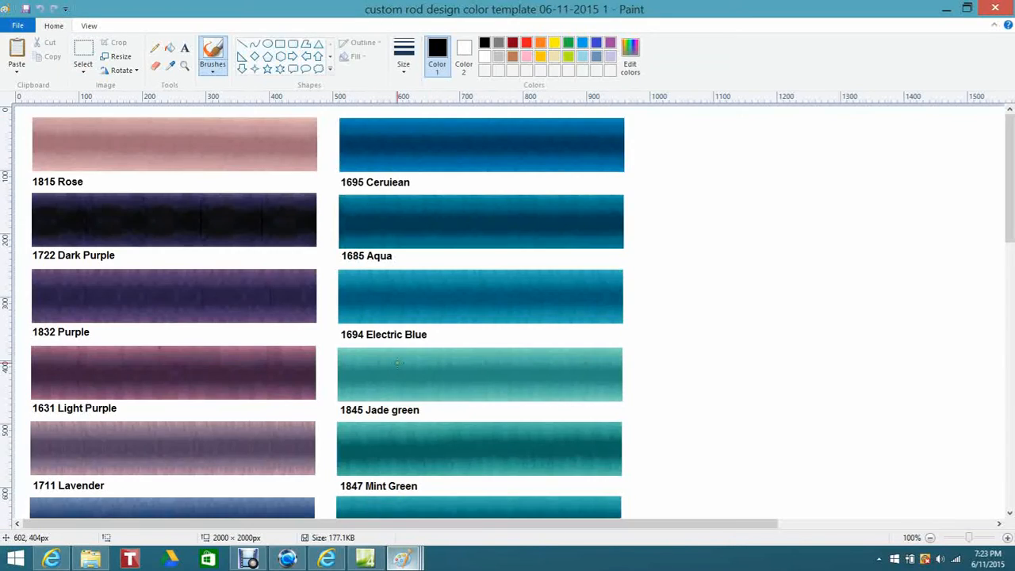
scroll(397, 362, down, 5)
scroll(398, 362, down, 3)
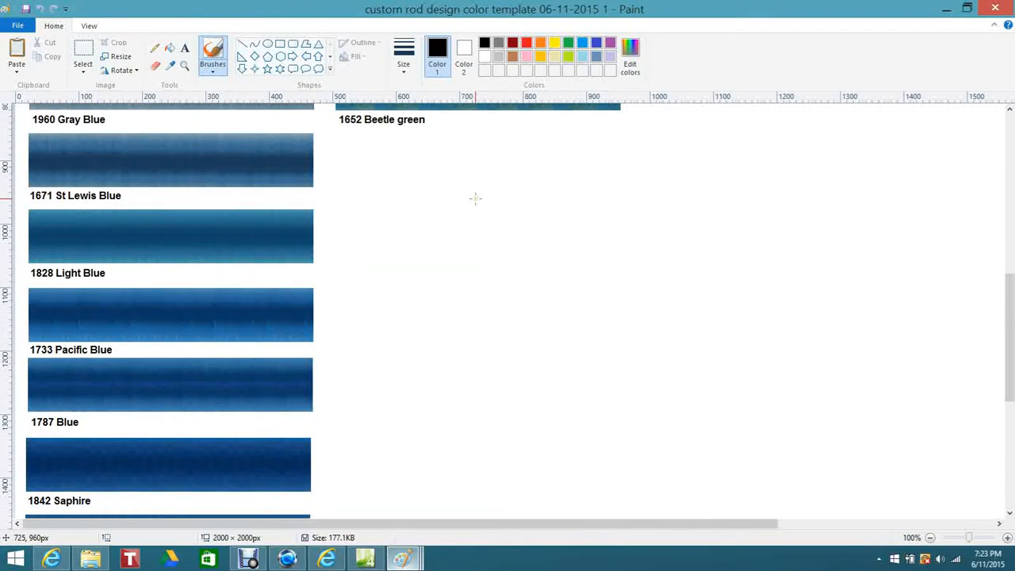
click(82, 51)
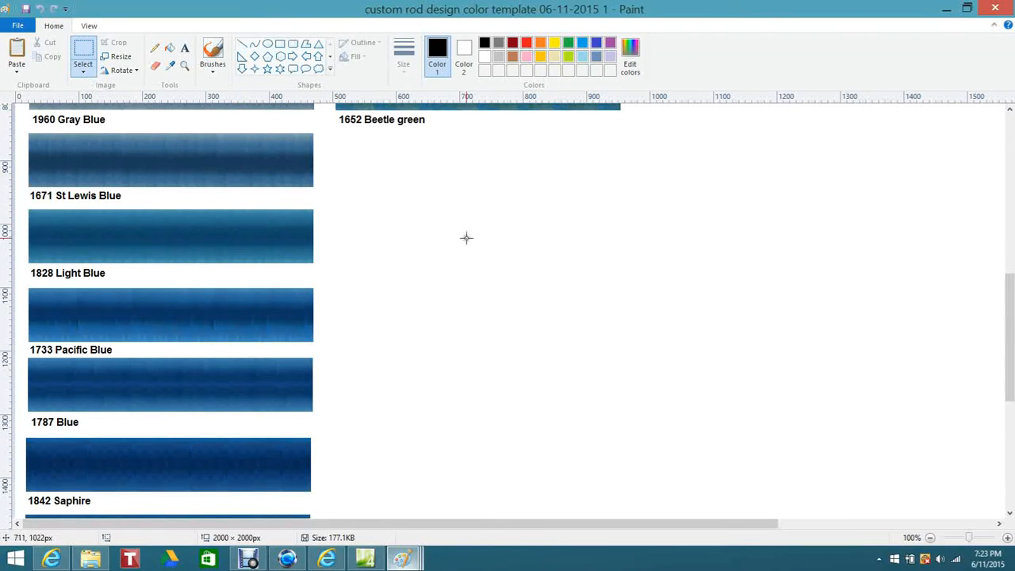
right_click(409, 198)
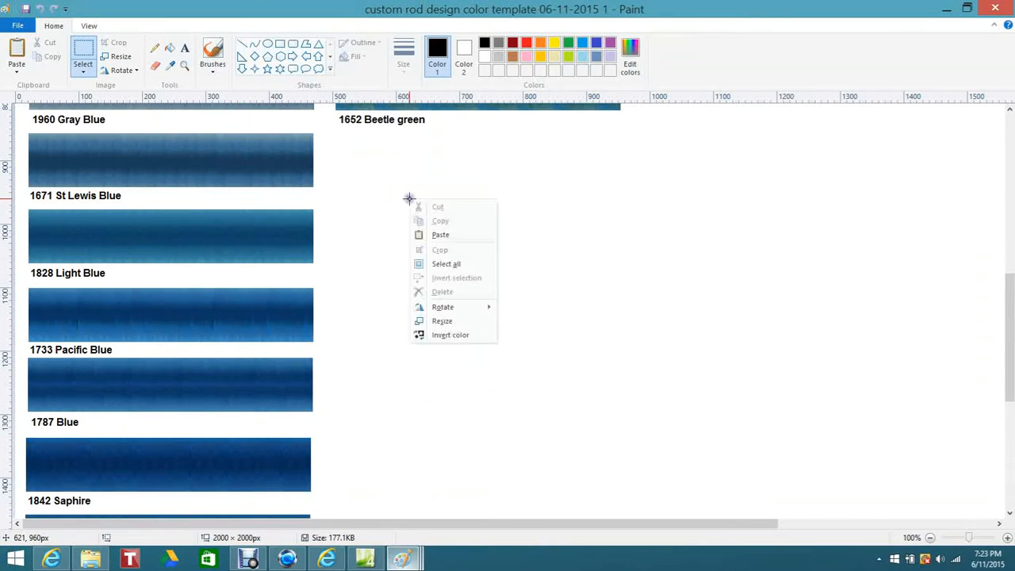
click(440, 234)
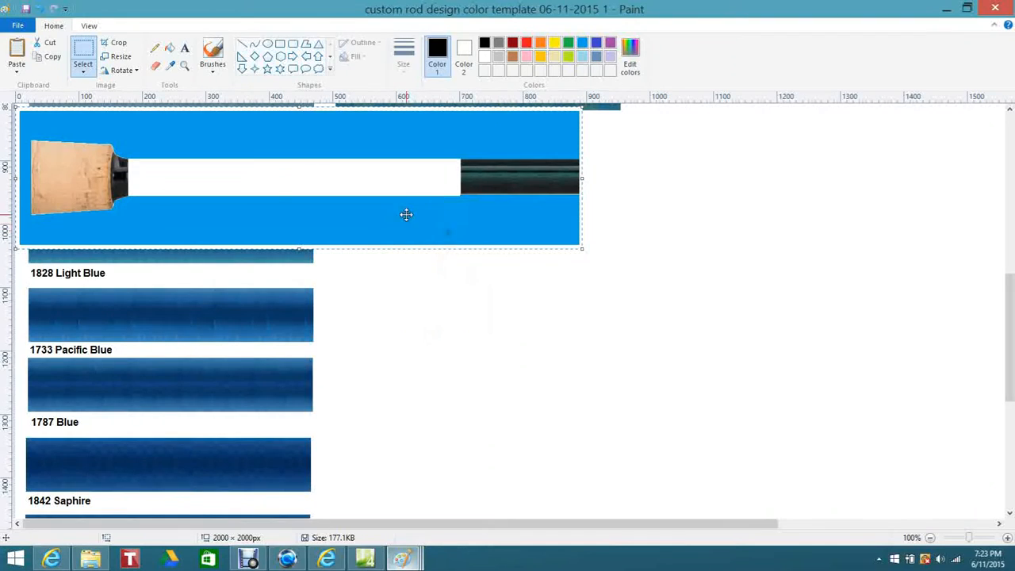
drag(220, 183, 558, 233)
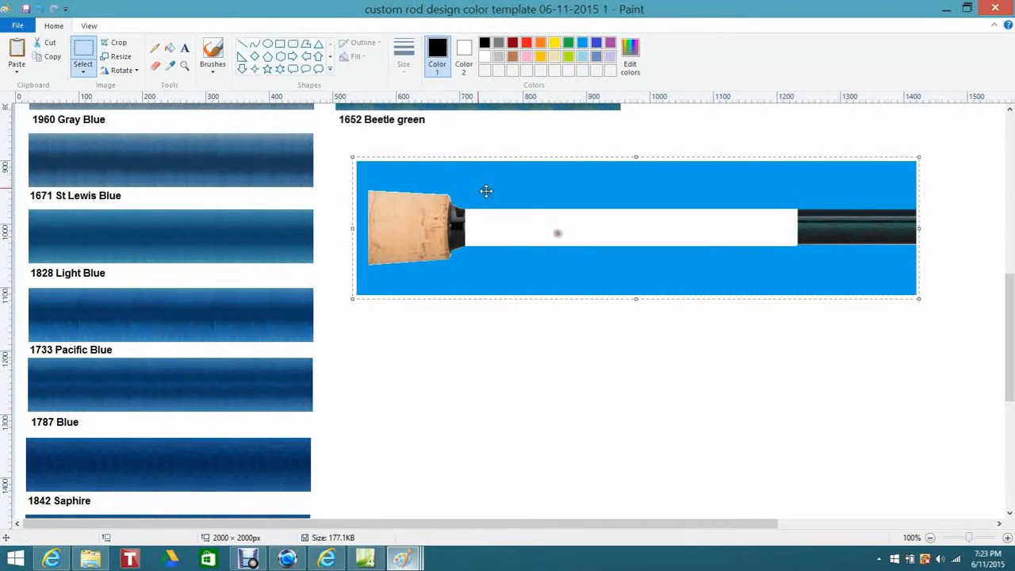
Turn on transparent selection, shift the pasted grip overlay slightly up and away from the color swatches, and deselect it
click(83, 71)
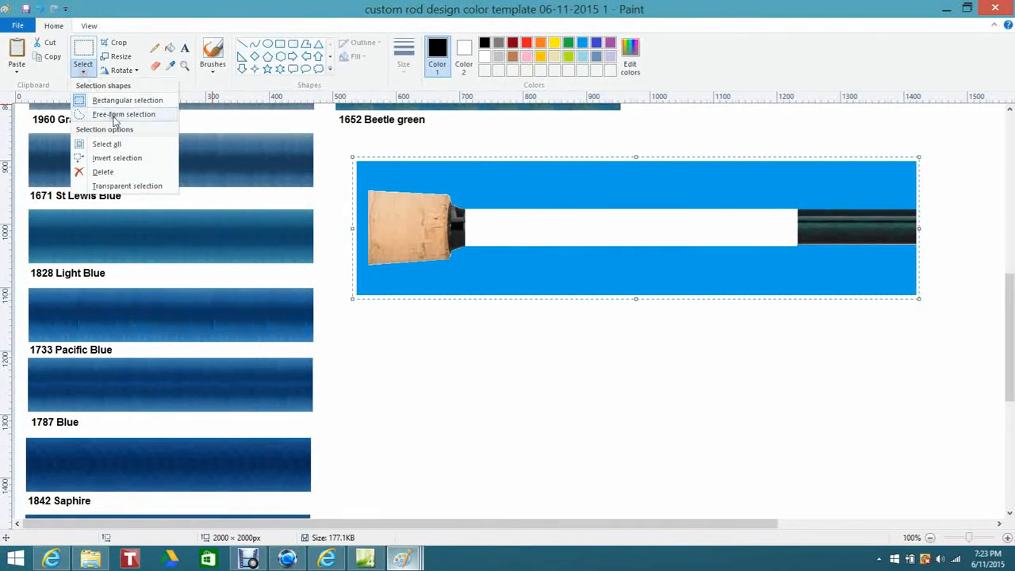
click(115, 187)
drag(519, 188, 539, 176)
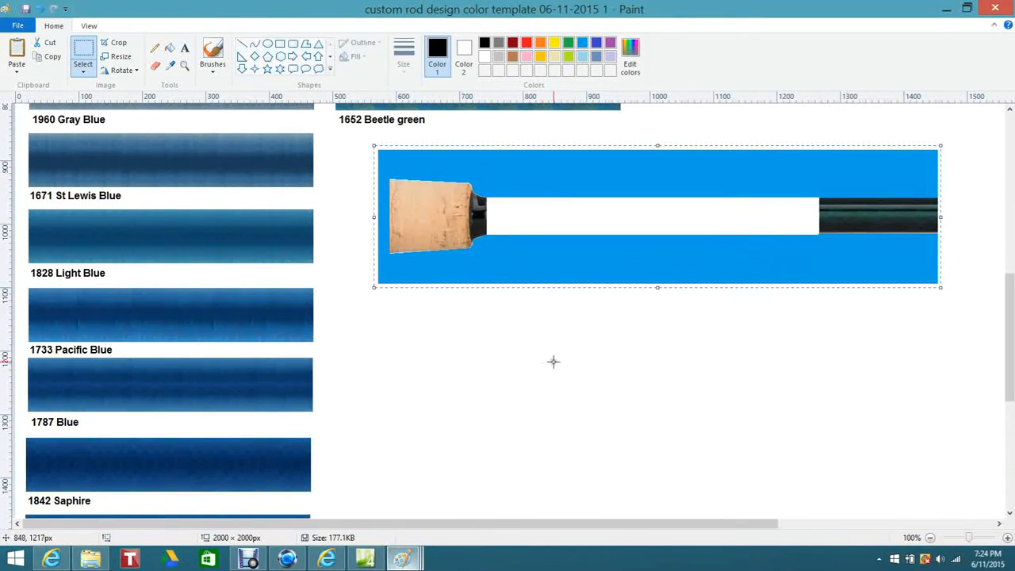
click(490, 372)
Copy the 1652 Beetle green swatch, about 441 × 84 px, and place a pasted copy in the blank area below the grip overlay
scroll(491, 370, up, 3)
scroll(491, 368, down, 2)
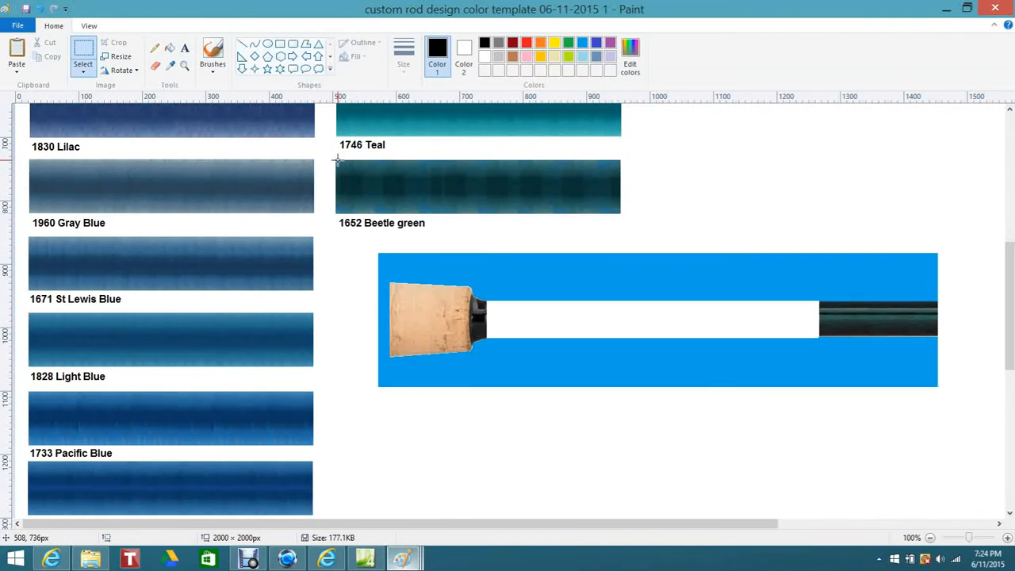
drag(336, 160, 617, 213)
right_click(543, 183)
click(576, 206)
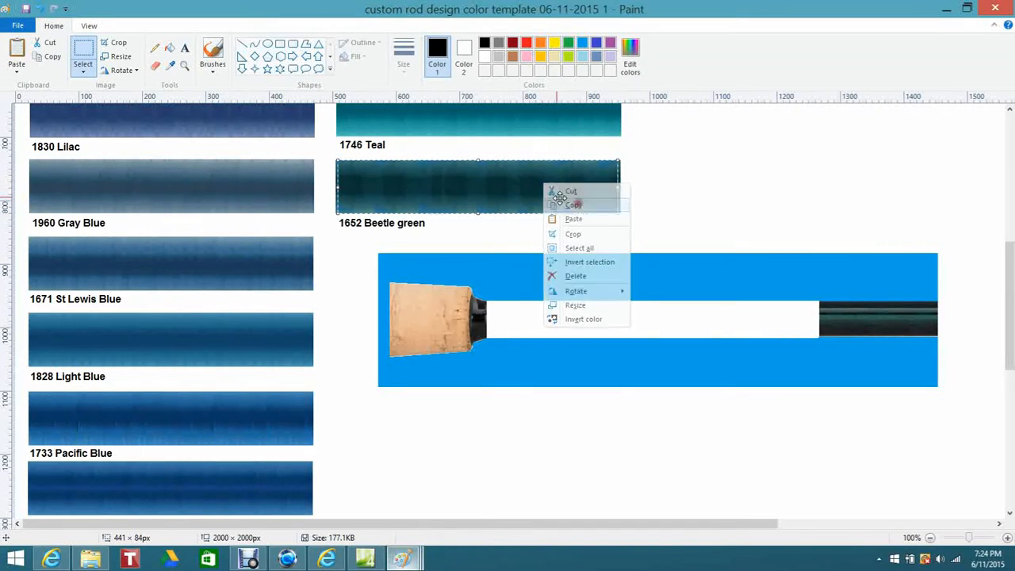
right_click(503, 184)
click(543, 219)
drag(215, 134, 634, 435)
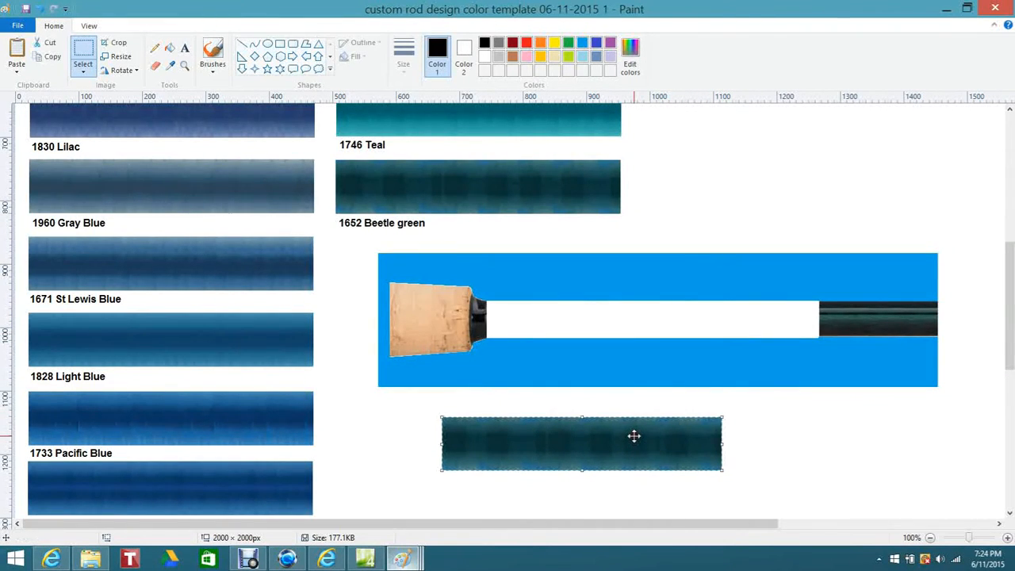
Paste a second Beetle green swatch and line it up with the first copy to extend the strip to the overlay's blank handle length
right_click(634, 435)
click(664, 327)
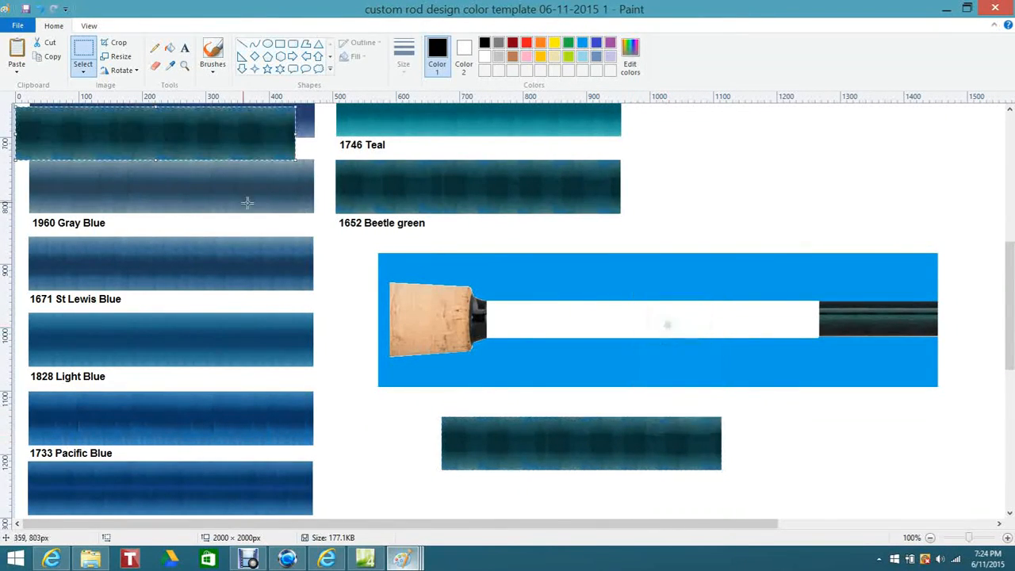
drag(145, 149, 670, 453)
Move the grip overlay down over the extended Beetle green strip and fill its blue background with white
drag(372, 245, 920, 482)
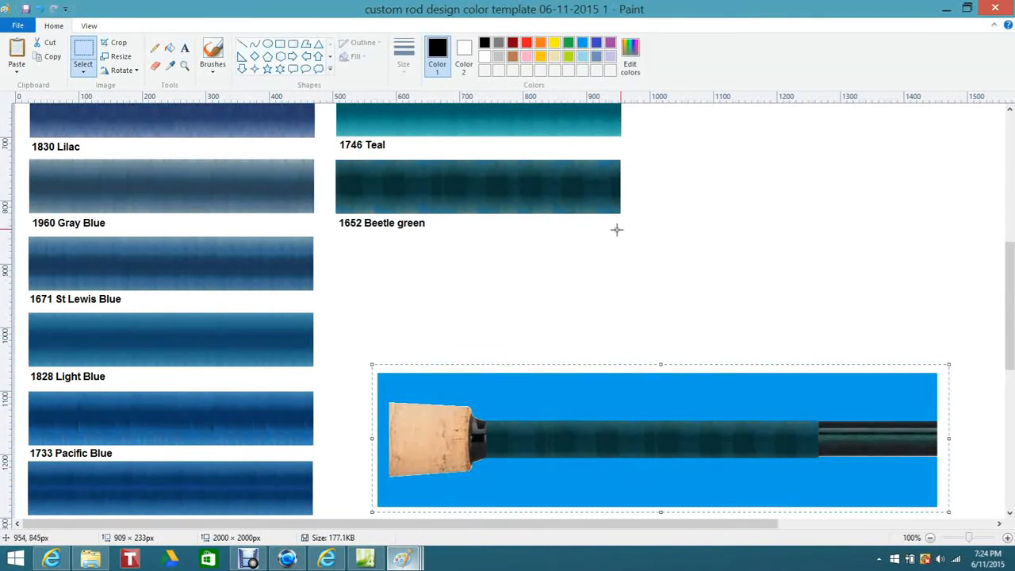
click(173, 50)
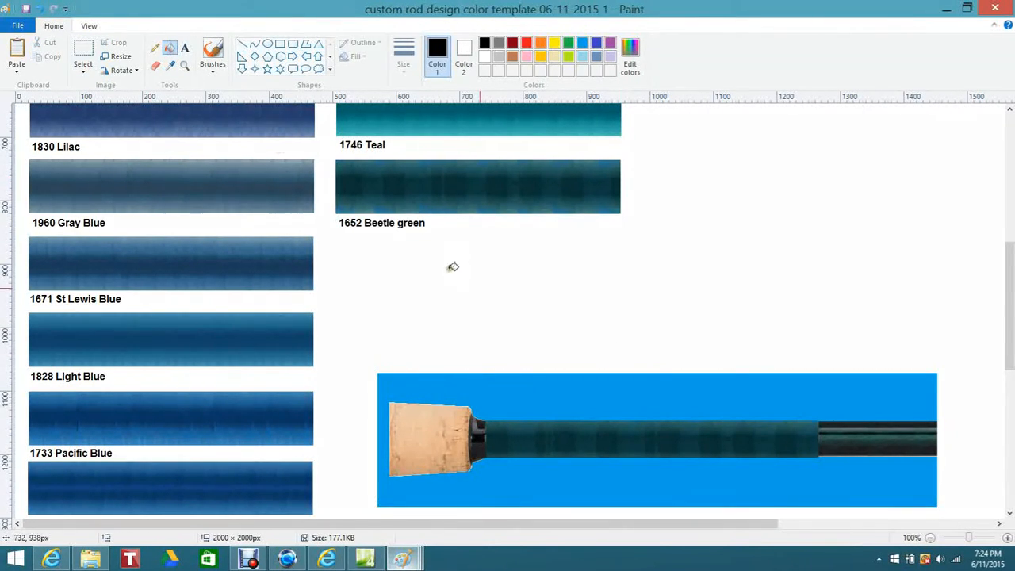
click(672, 389)
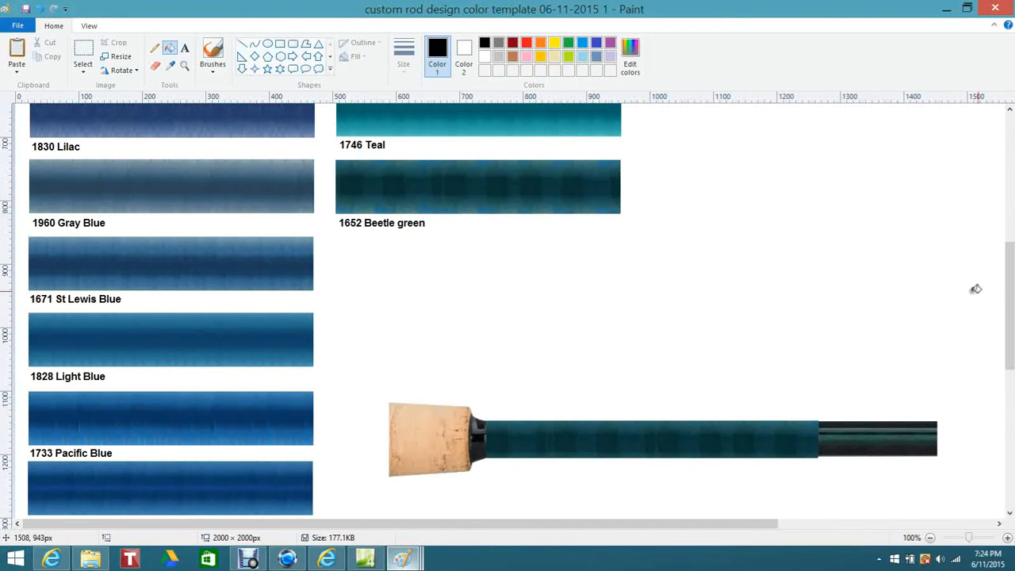
Select the finished Beetle green grip and rod, an area about 901 × 178 px, and copy it
drag(1007, 299, 1010, 328)
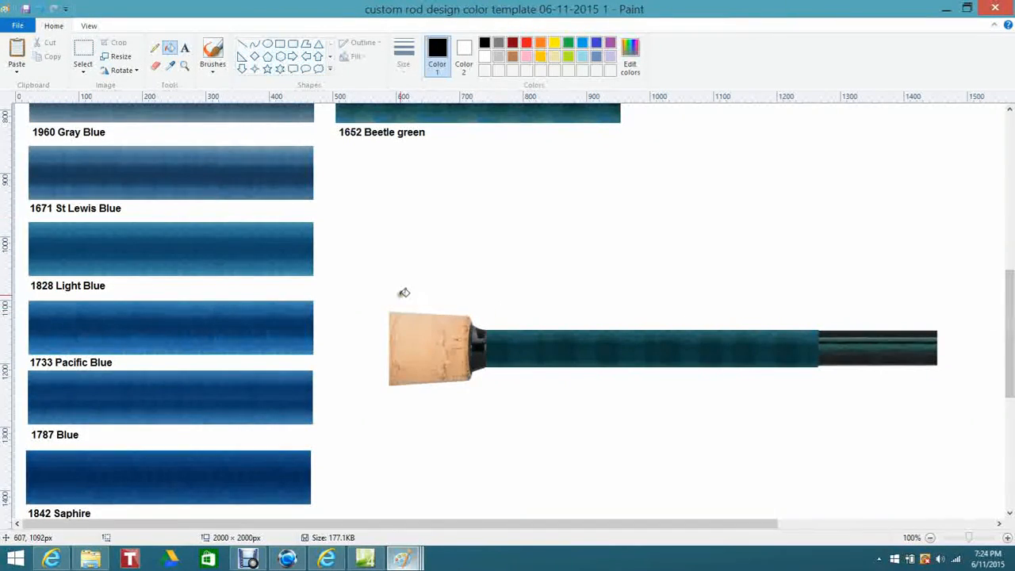
click(84, 52)
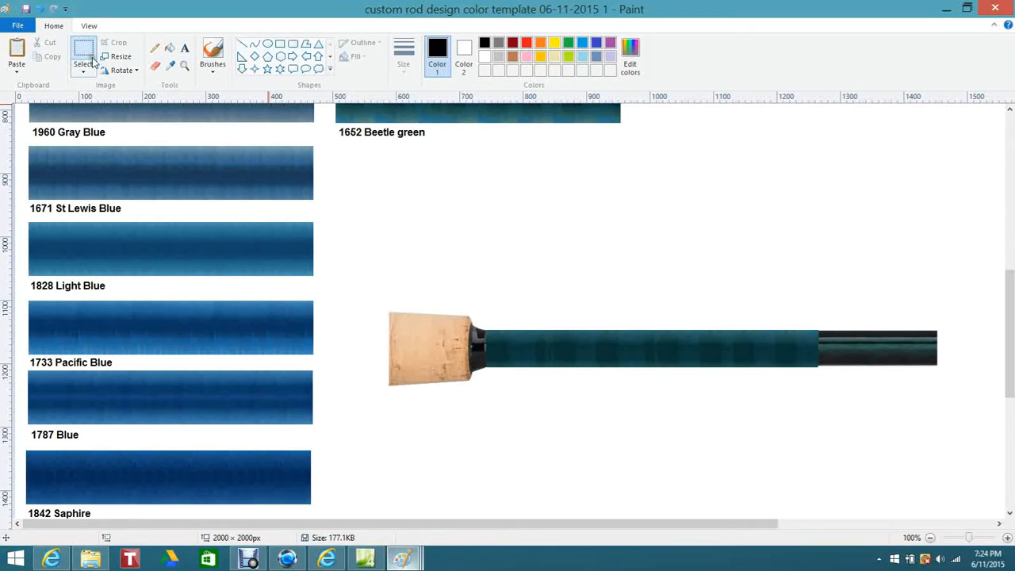
drag(388, 303, 949, 413)
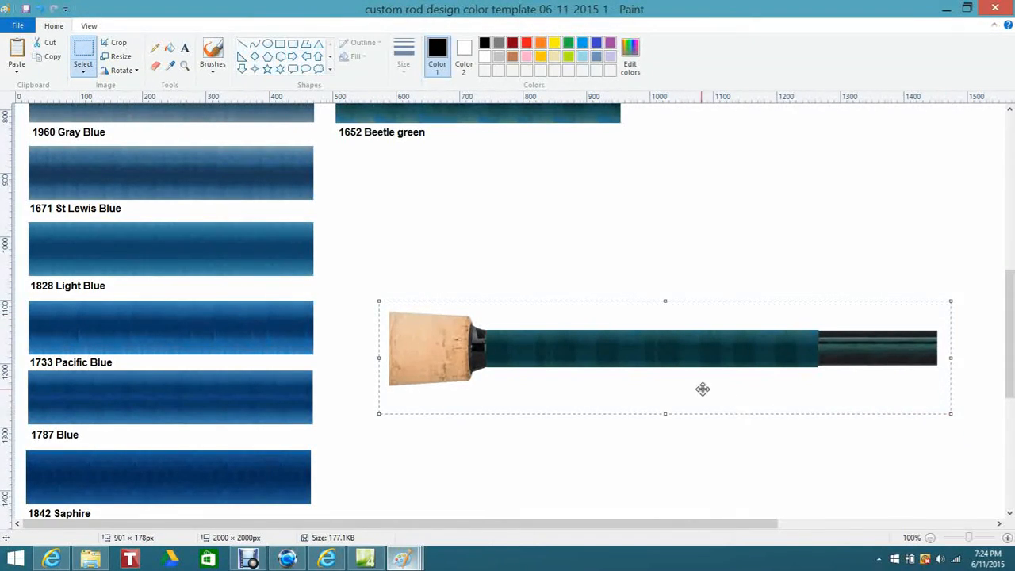
right_click(659, 354)
click(710, 379)
Paste the finished grip into the work area of the custom rod design 06-11-2015 1 work palate image and position it inside the frame
click(400, 561)
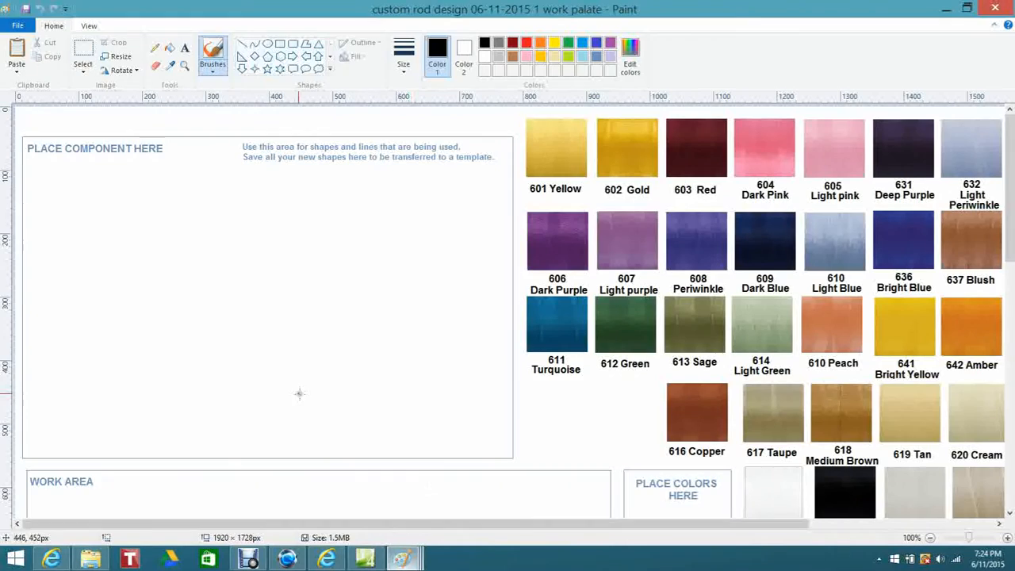
scroll(296, 392, down, 5)
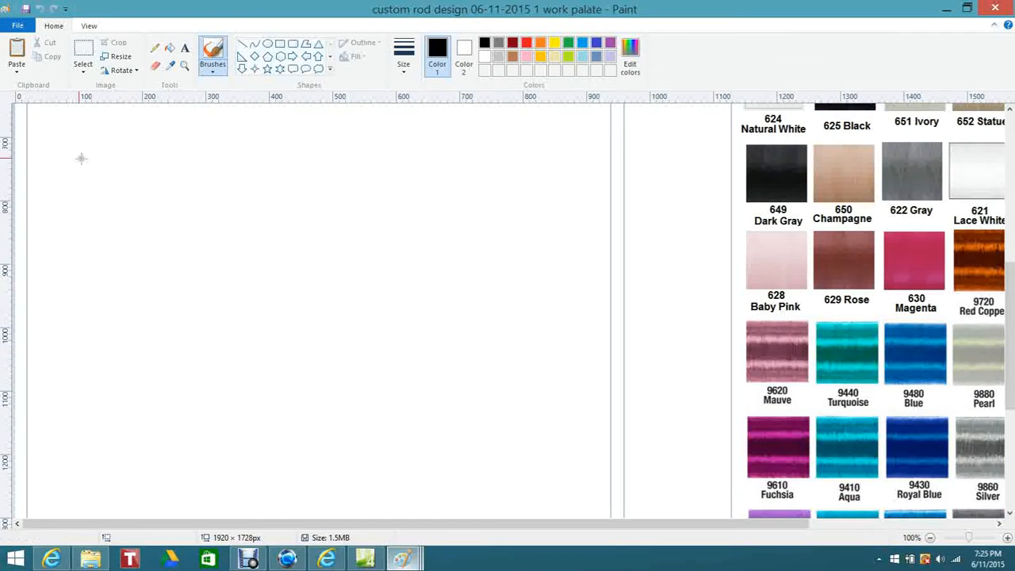
click(83, 52)
right_click(103, 161)
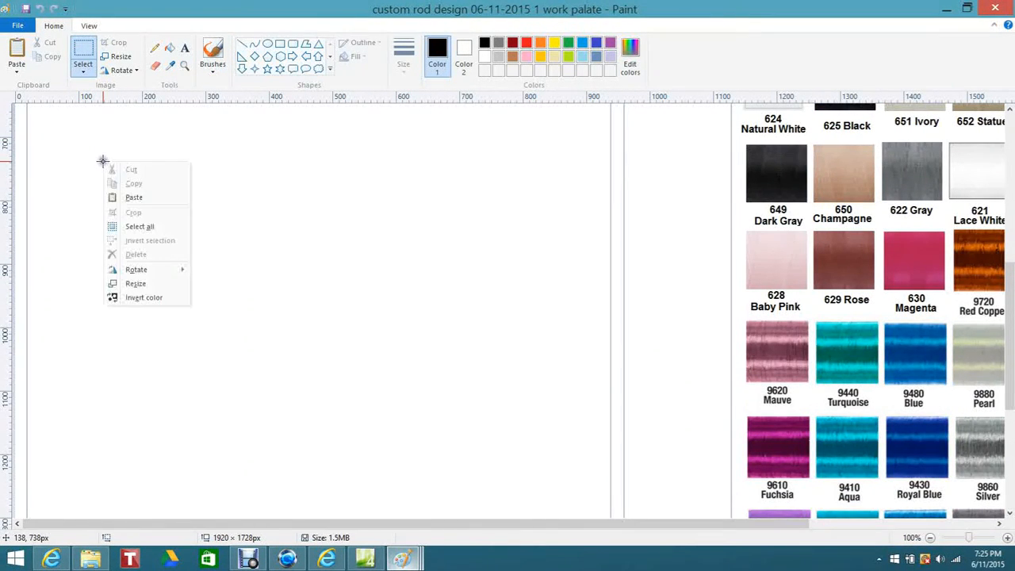
click(134, 197)
drag(141, 198, 176, 236)
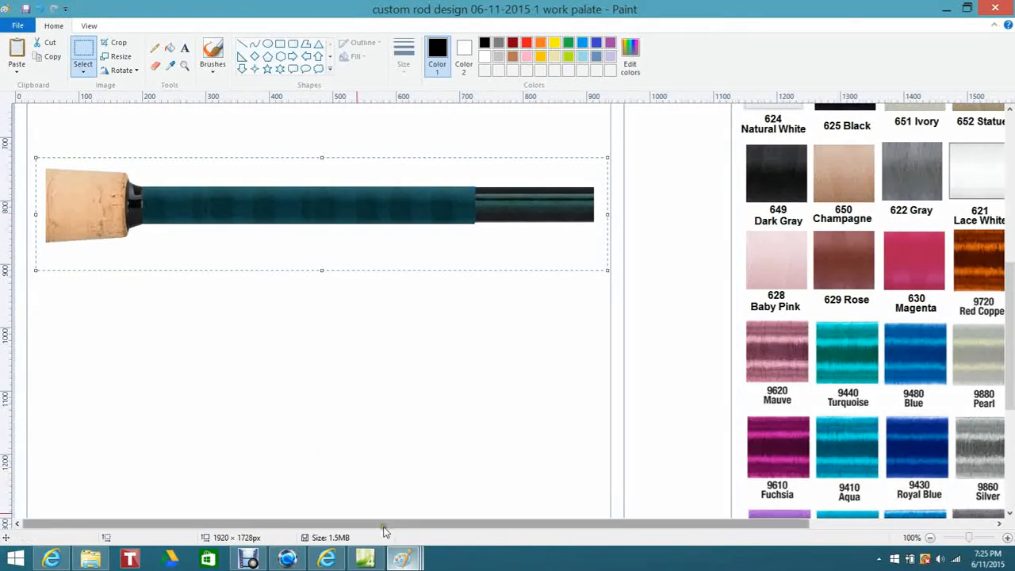
Bring up the shape template angled line 3 image and copy the tan angled line from cell 3, an area about 84 × 115 px
mouse_move(402, 559)
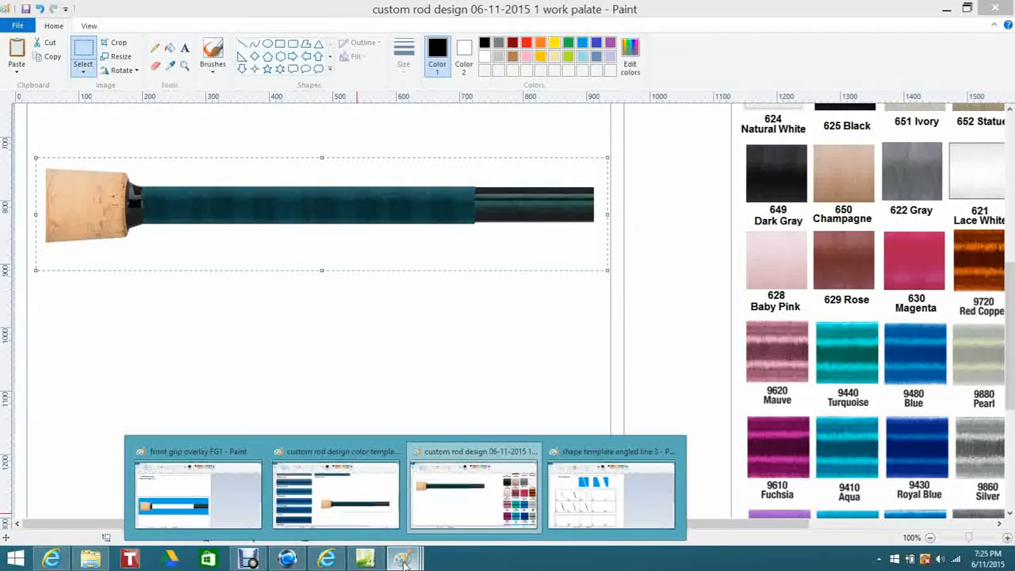
click(577, 511)
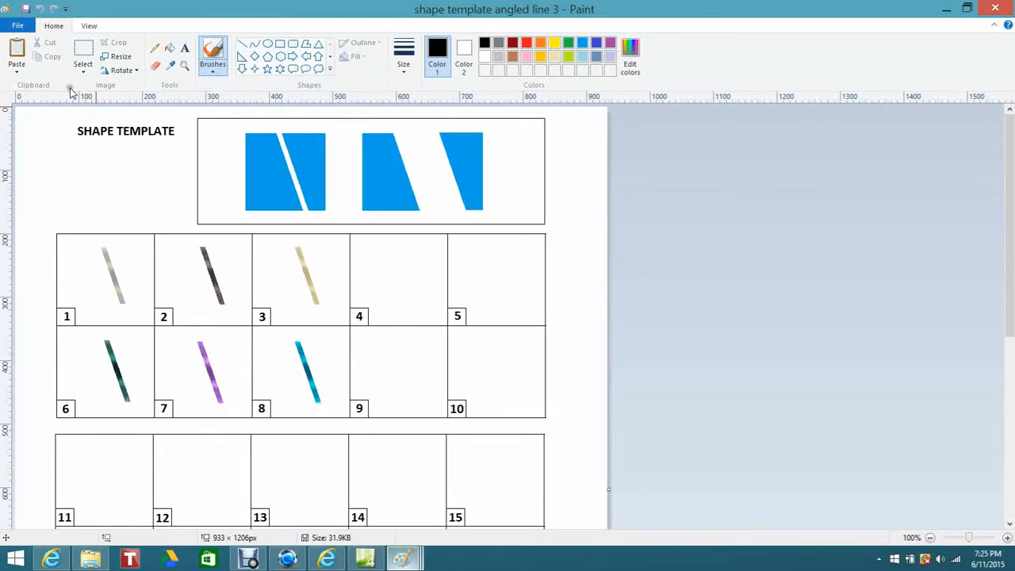
click(83, 54)
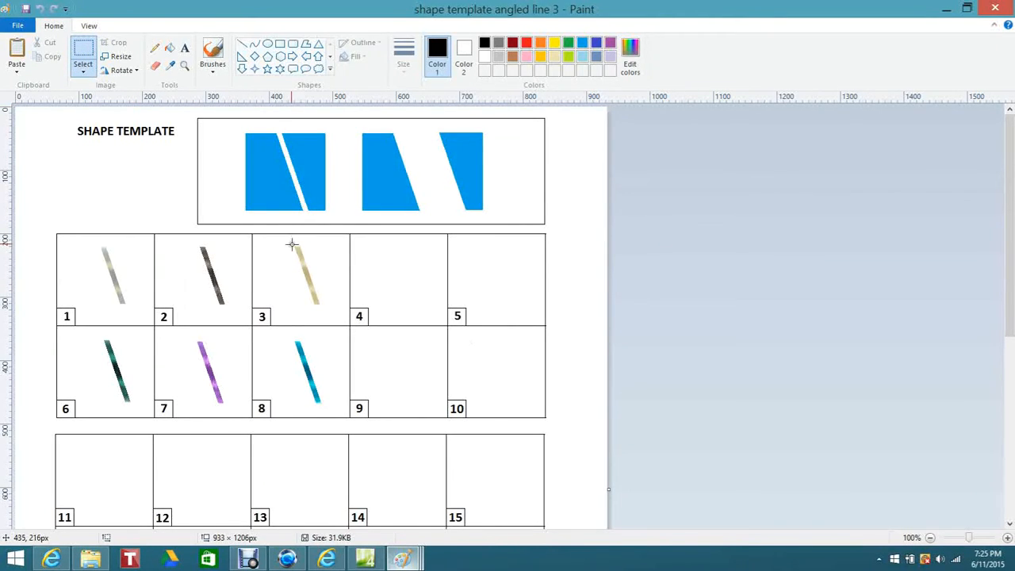
drag(286, 242, 338, 315)
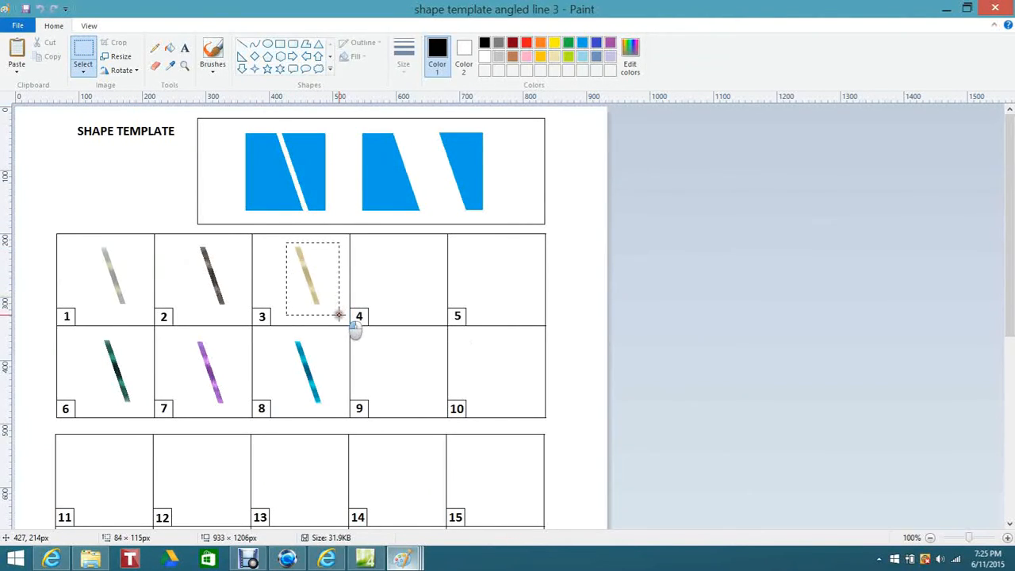
right_click(323, 289)
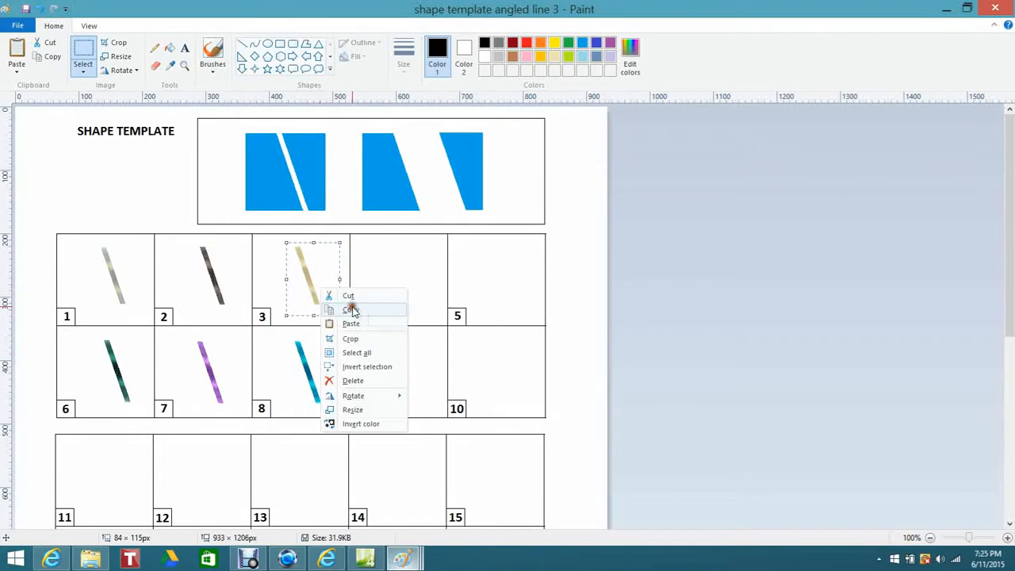
click(352, 310)
Paste the copied tan angled line into the custom rod design 06-11-2015 1 work palate image and place it in the narrow column beside the rod
click(411, 560)
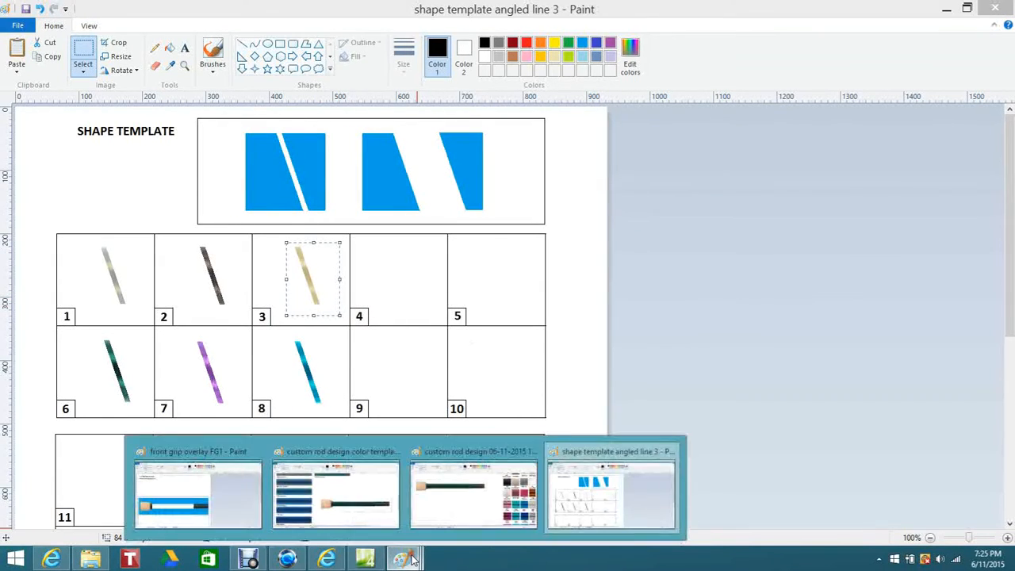
click(455, 508)
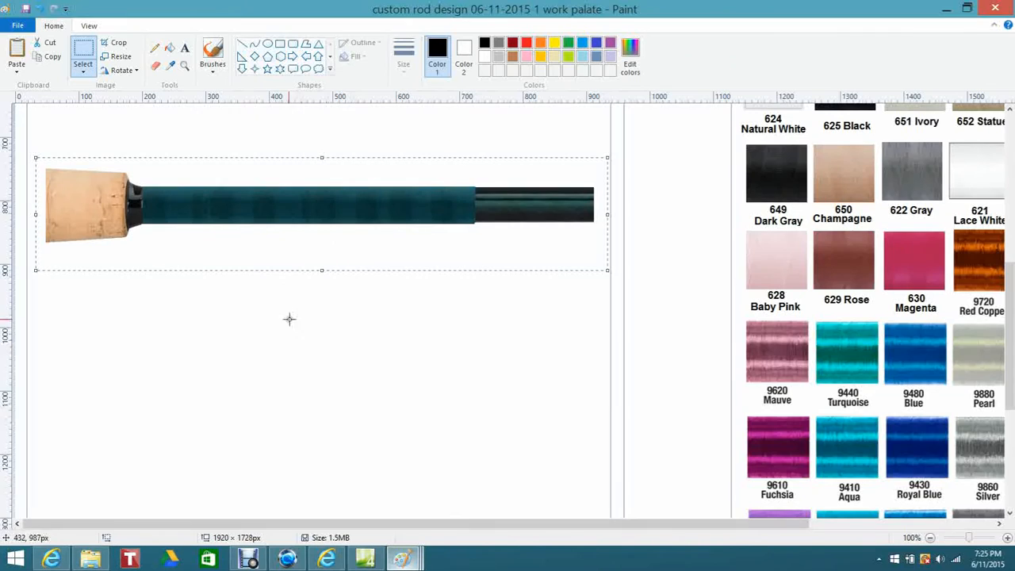
right_click(256, 307)
click(304, 342)
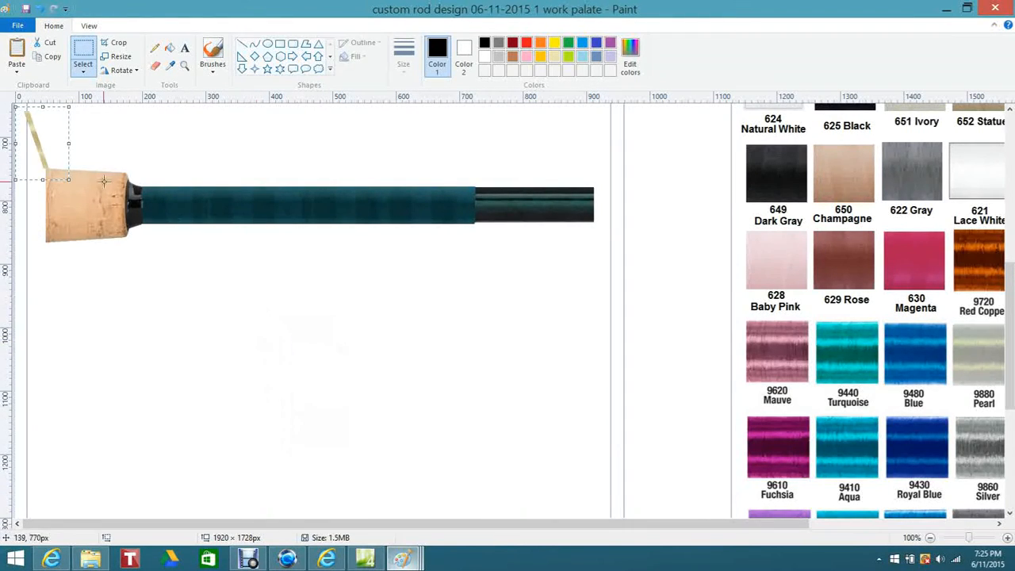
drag(51, 140, 678, 207)
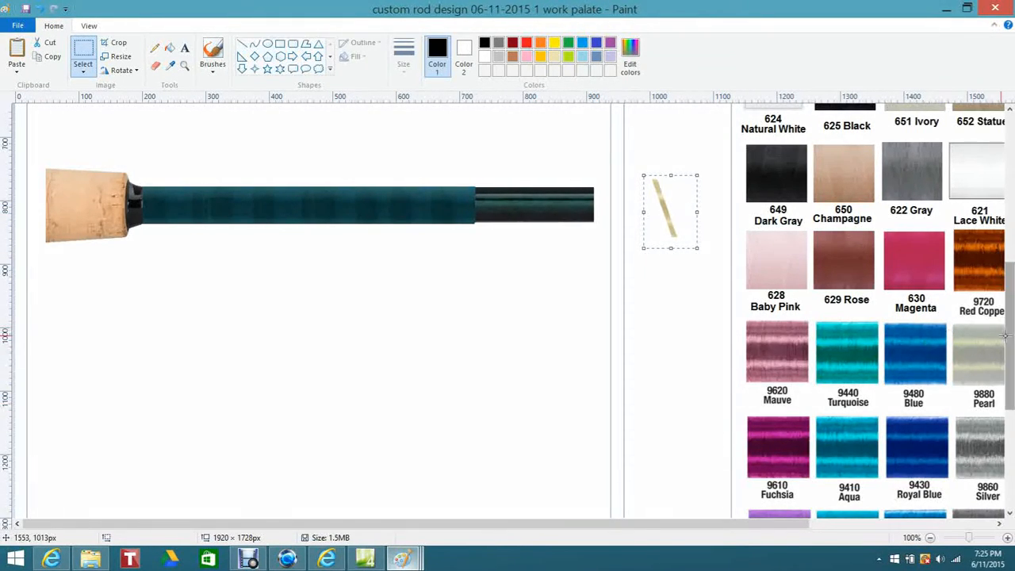
Copy the 9880 Pearl swatch, about 76 × 95 px, paste it below the grip, and move the tan angled line beside it
drag(956, 325, 1003, 386)
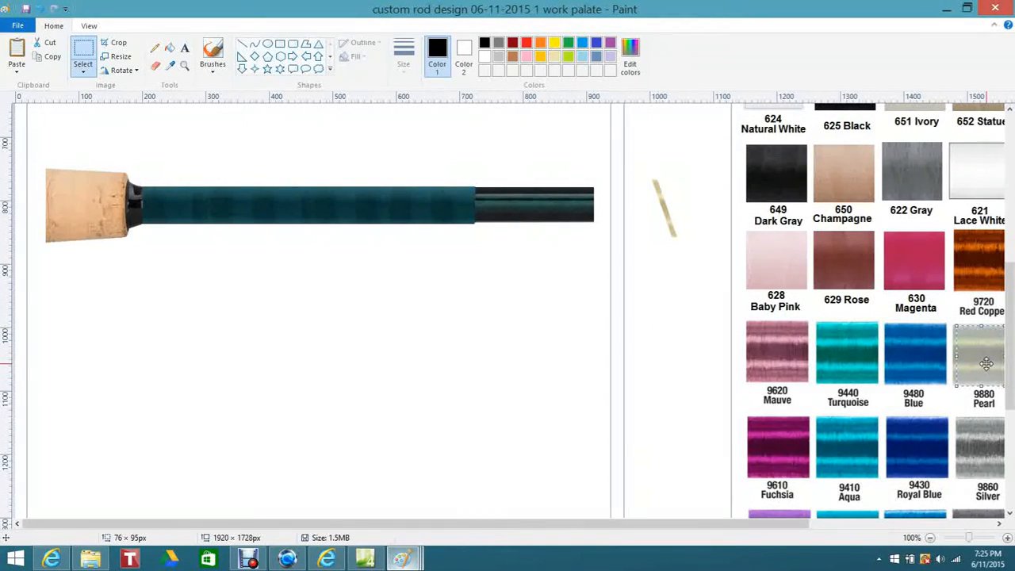
right_click(986, 365)
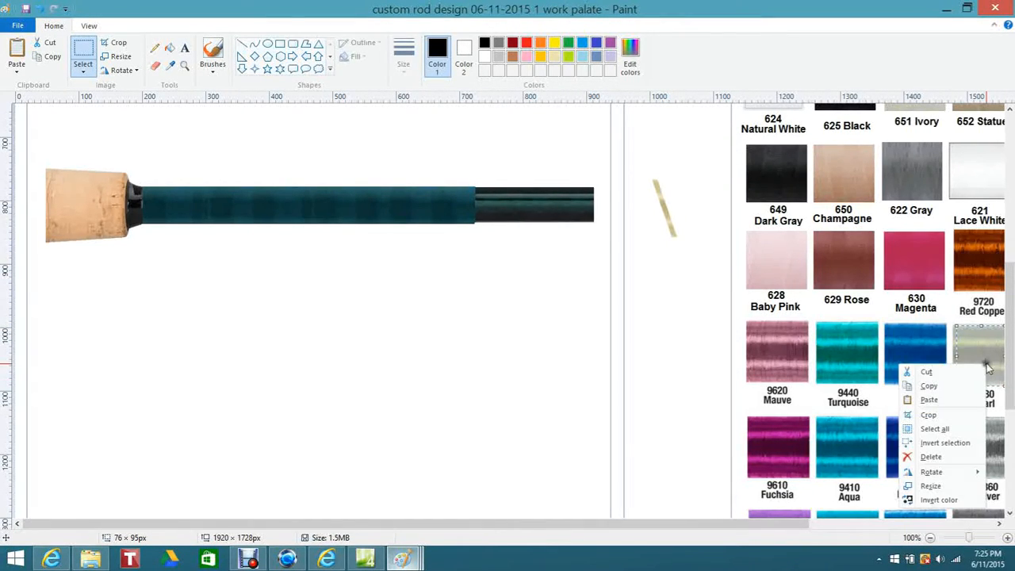
click(949, 387)
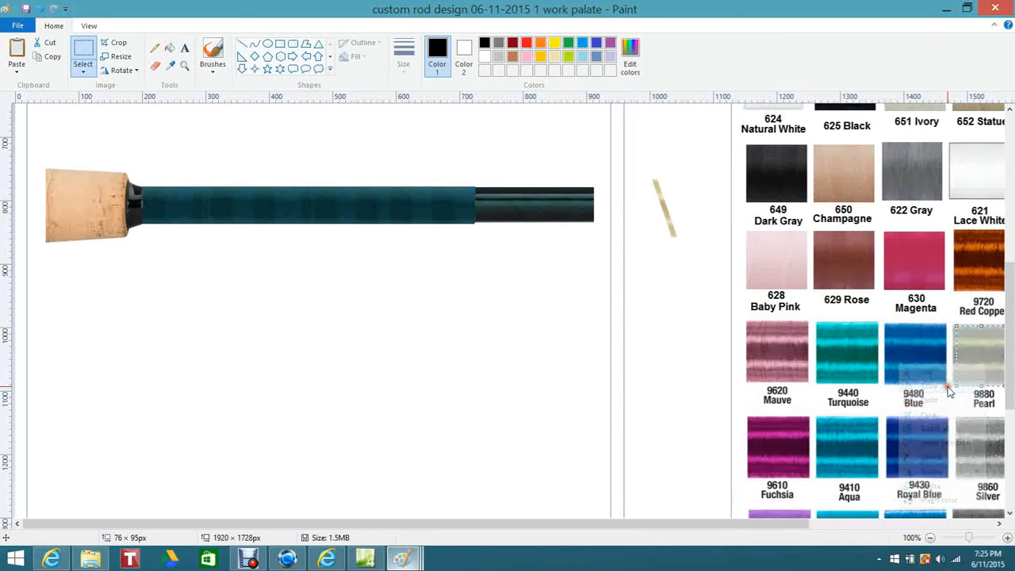
right_click(285, 315)
click(321, 352)
drag(33, 143, 205, 308)
click(261, 301)
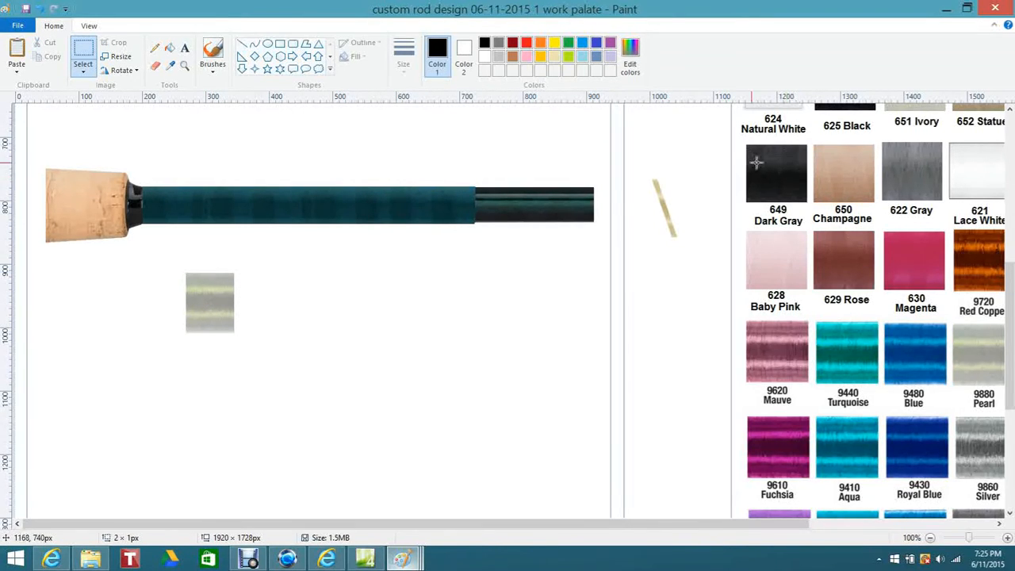
mouse_move(645, 159)
mouse_down()
mouse_move(689, 252)
mouse_move(352, 334)
mouse_move(310, 316)
mouse_up()
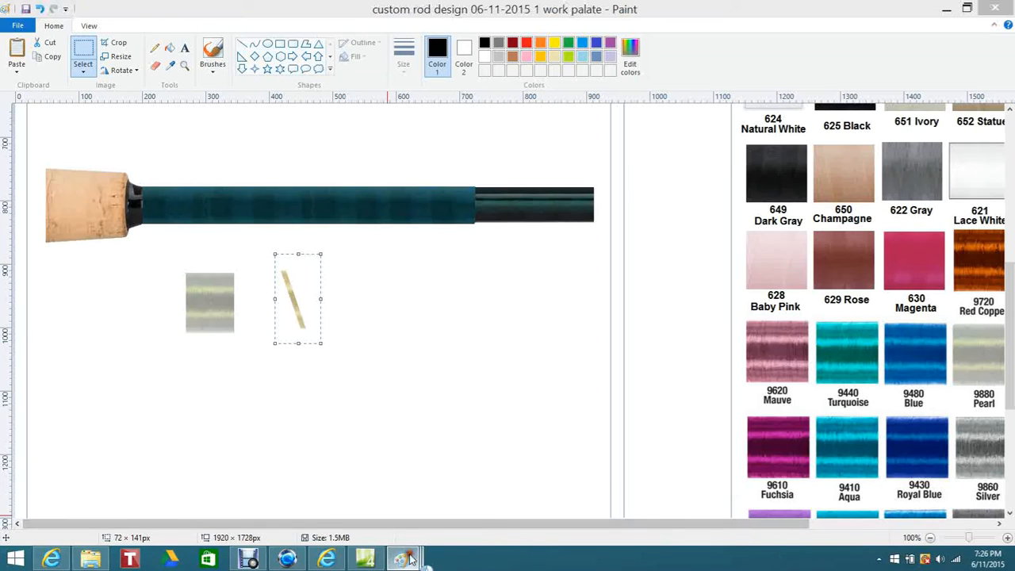
Bring up the shape template angled line 3 image and copy the blue square with the narrow slit, an area about 149 × 140 px
mouse_move(402, 559)
click(553, 507)
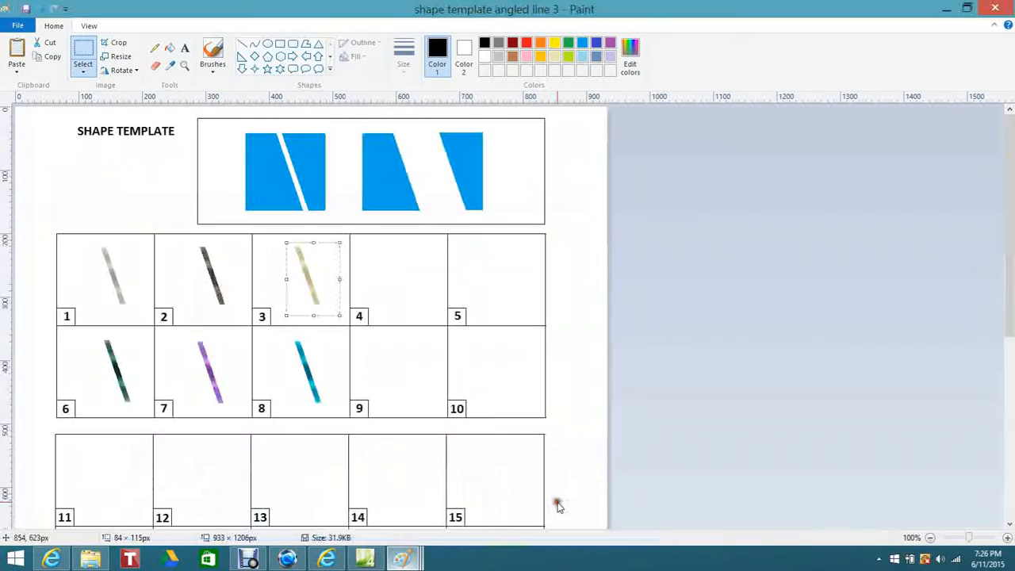
click(191, 125)
drag(238, 127, 333, 216)
right_click(302, 172)
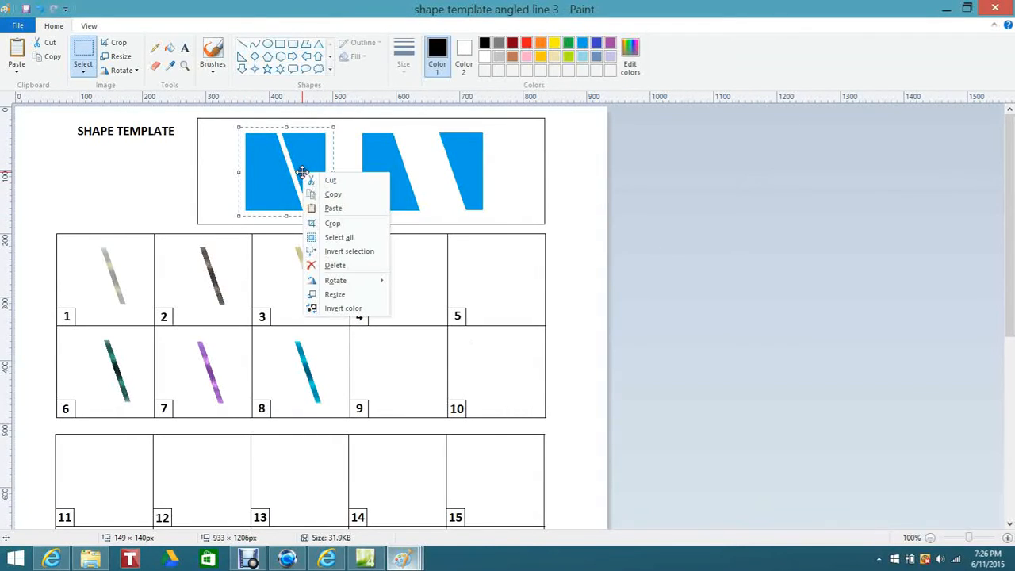
click(347, 196)
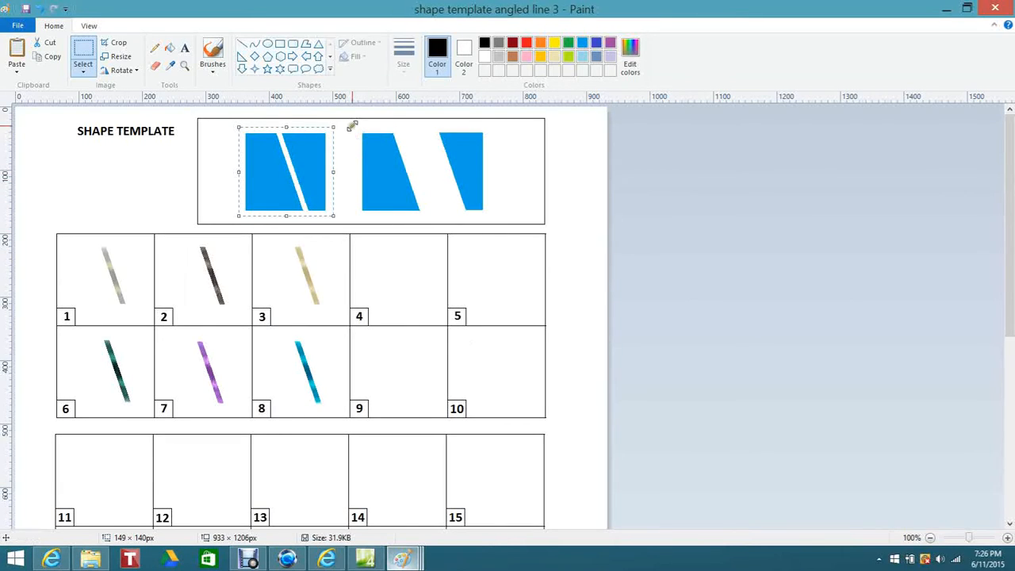
Copy the two widely separated blue angled pieces of the shape template, an area about 255 × 149 px
click(513, 169)
drag(342, 124, 504, 218)
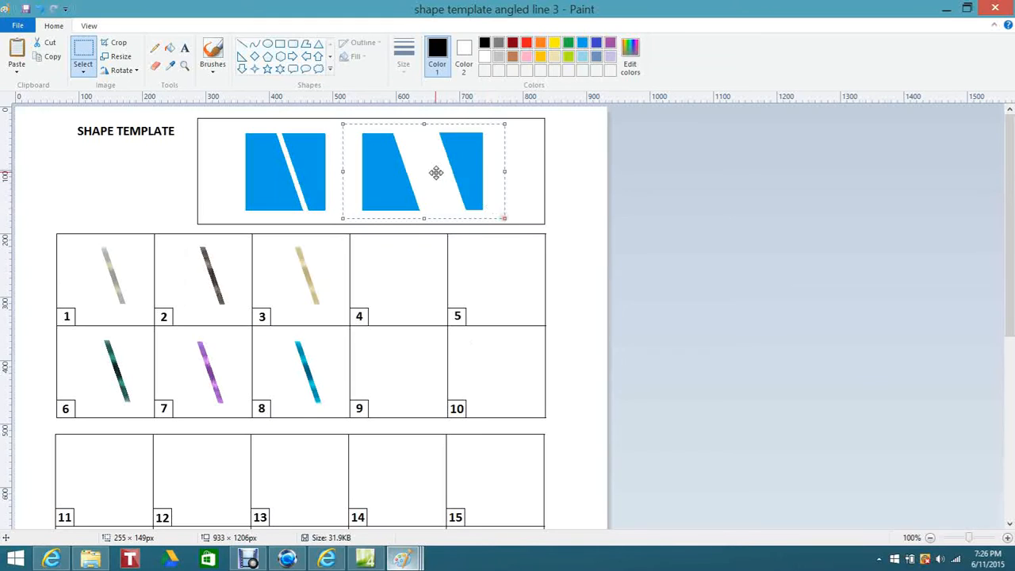
right_click(432, 171)
click(462, 194)
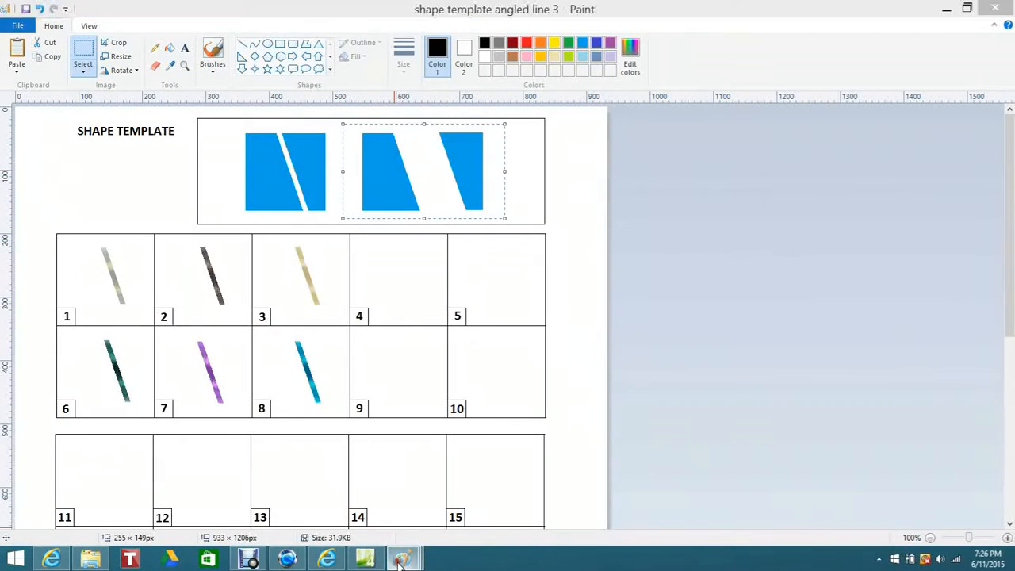
Paste the two blue angled pieces into the work palate image and move them to the empty space well below the rod
mouse_move(400, 559)
click(465, 480)
right_click(355, 284)
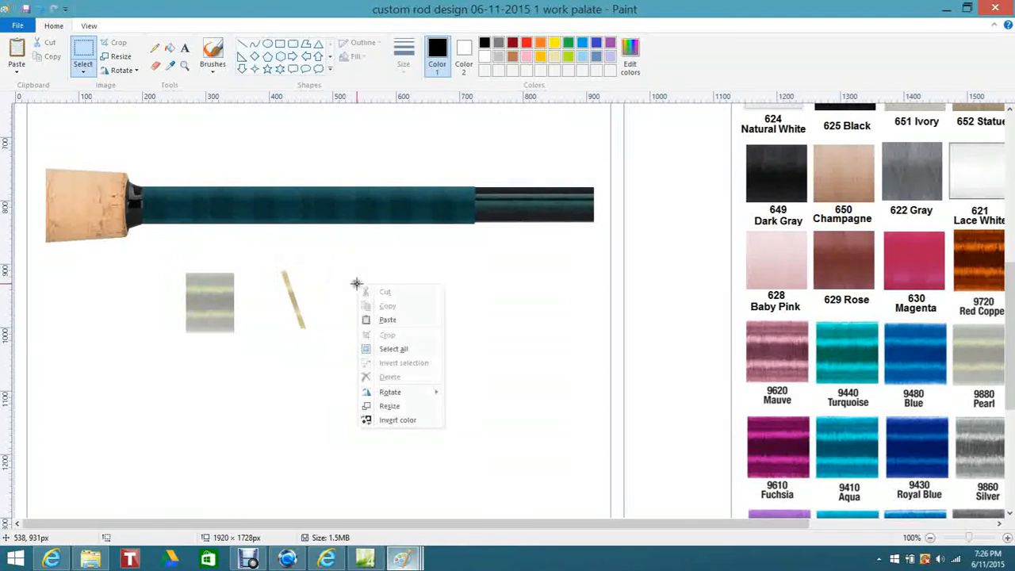
click(387, 319)
drag(159, 166, 563, 459)
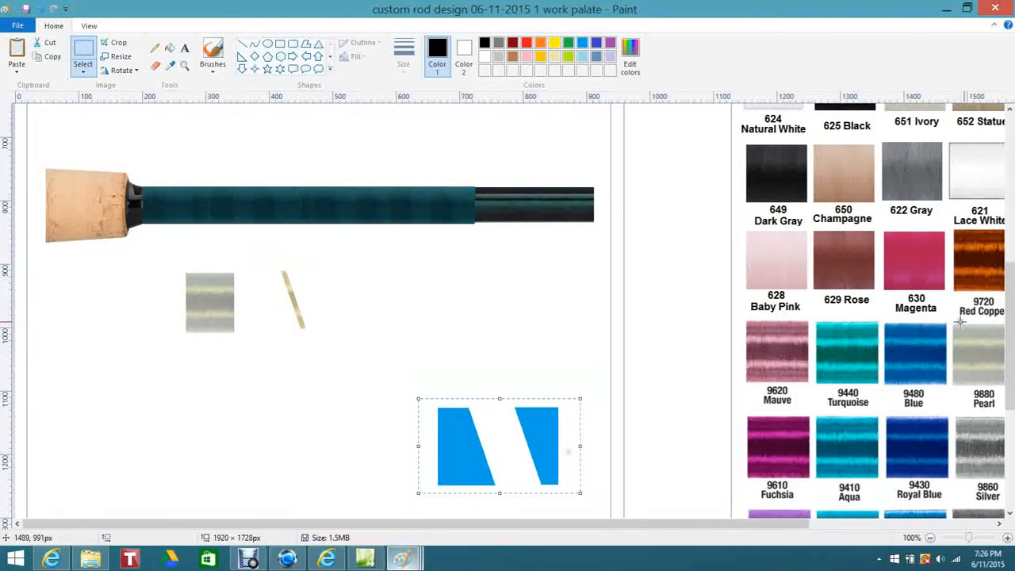
scroll(872, 325, down, 3)
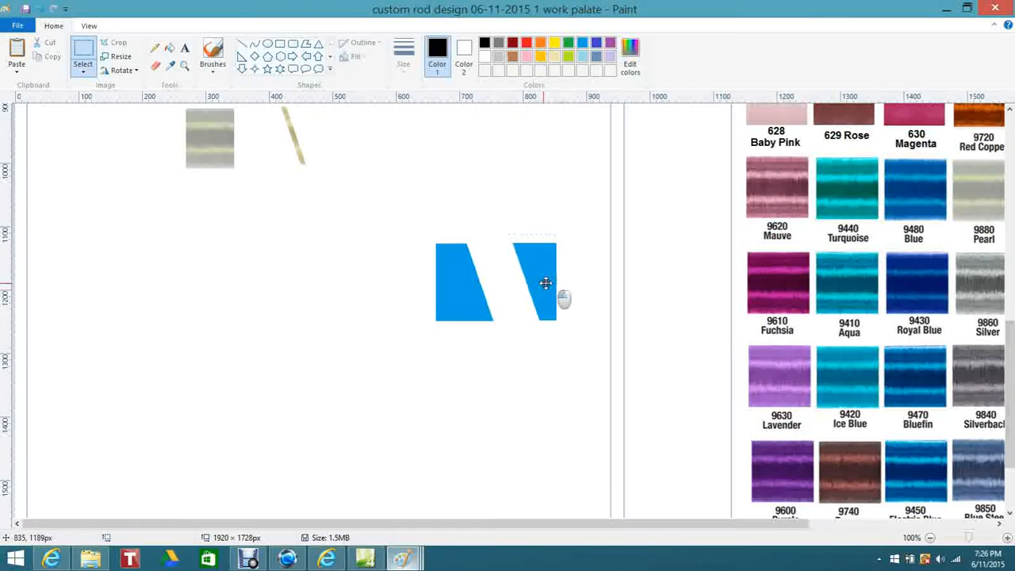
drag(545, 283, 448, 350)
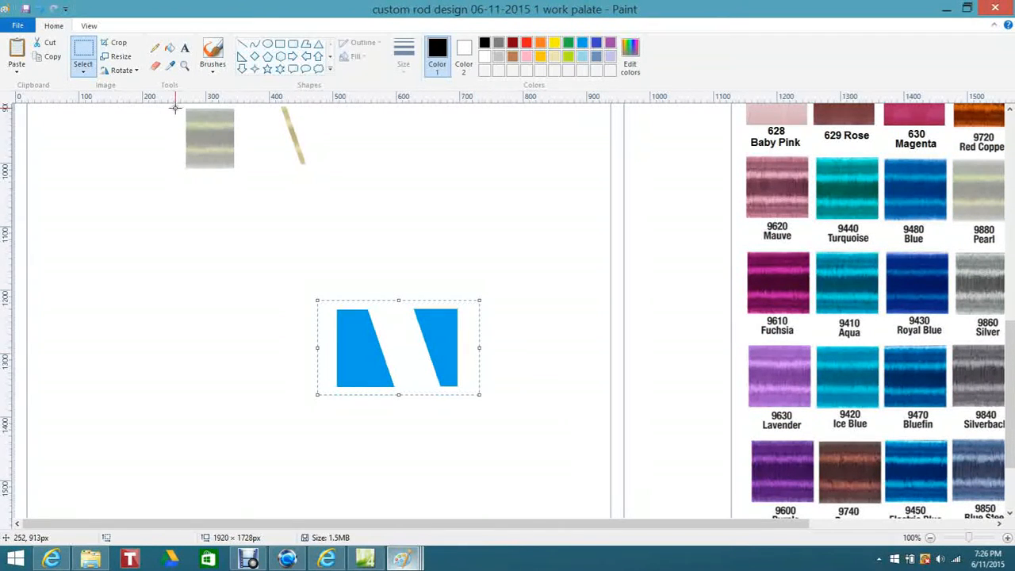
Copy the Pearl swatch in the work area, about 94 × 126 px, and place the duplicate just above the blue pieces
drag(176, 108, 235, 187)
right_click(216, 151)
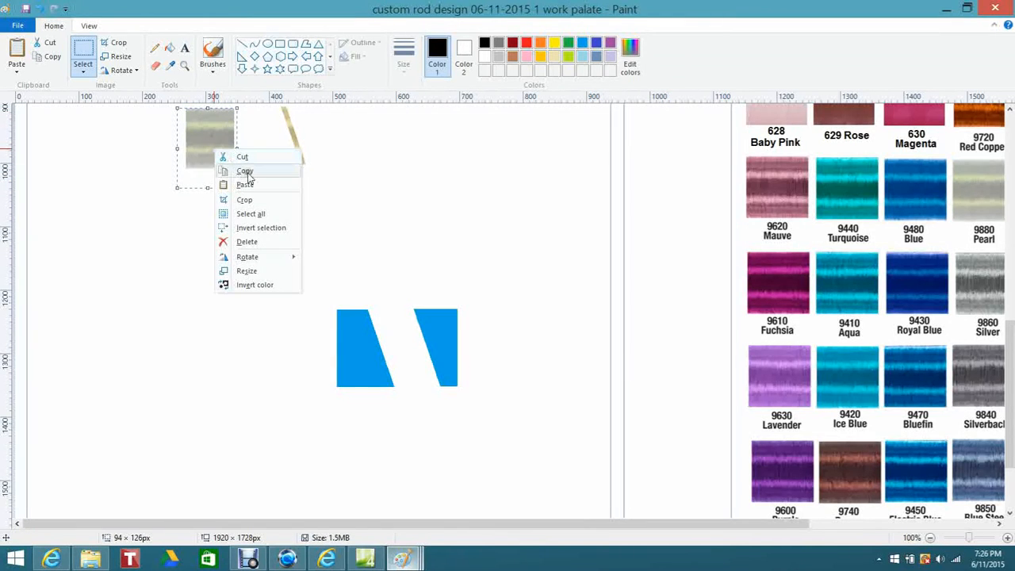
right_click(214, 140)
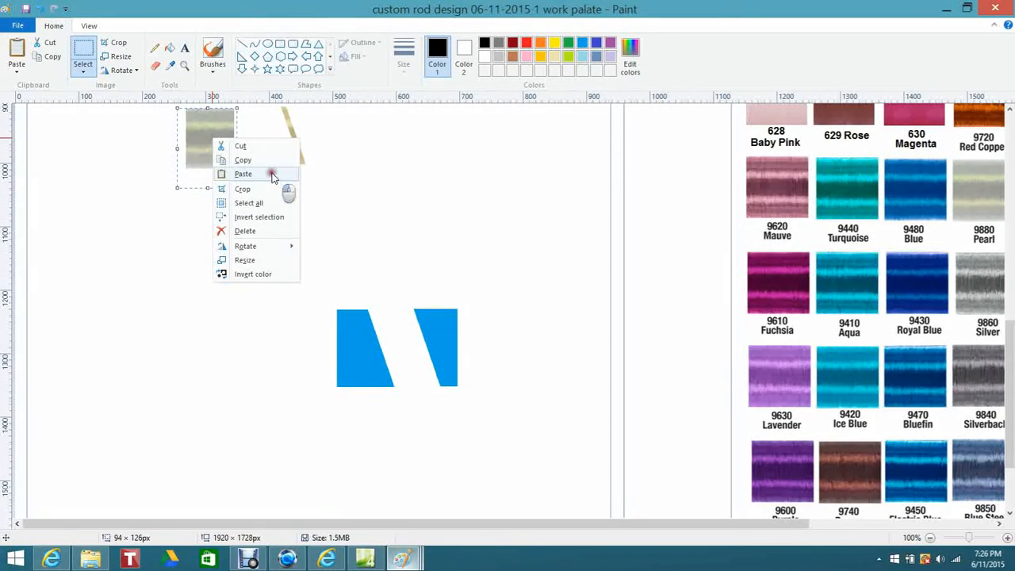
click(272, 176)
drag(49, 141, 442, 223)
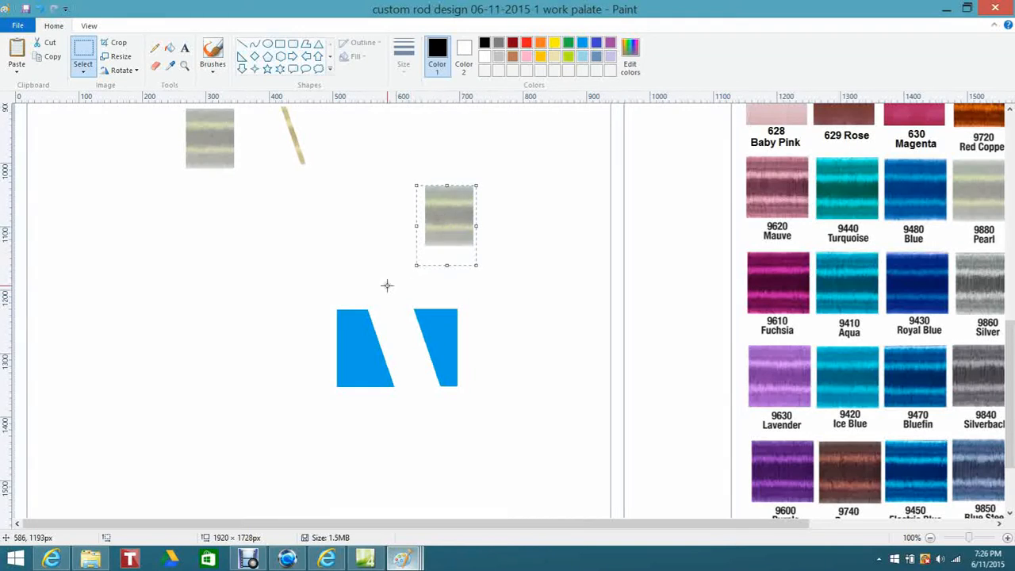
Copy the left blue piece, about 108 × 169 px, and lay the duplicate over the left part of the lower Pearl swatch
drag(328, 298, 396, 405)
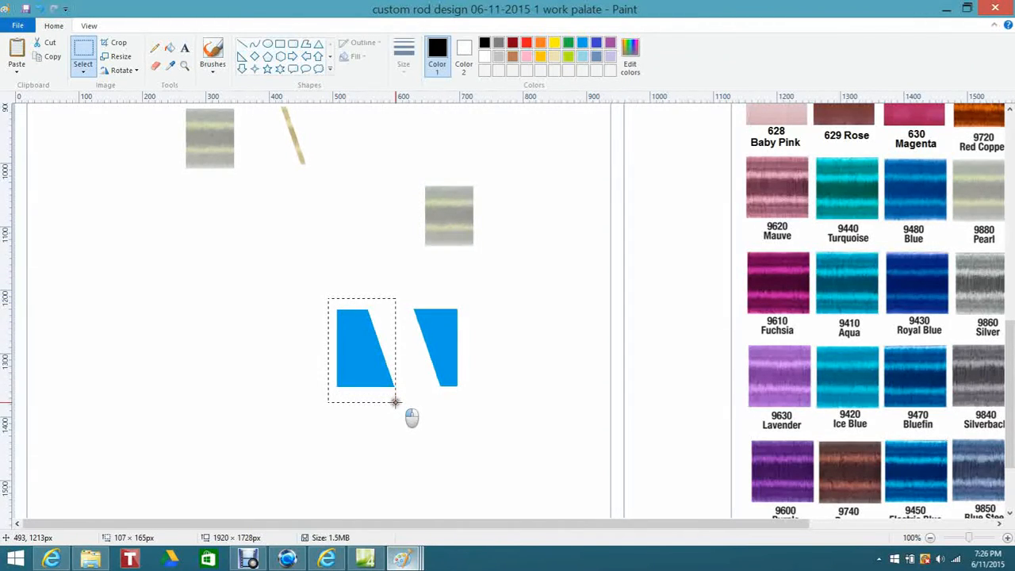
right_click(378, 383)
click(412, 404)
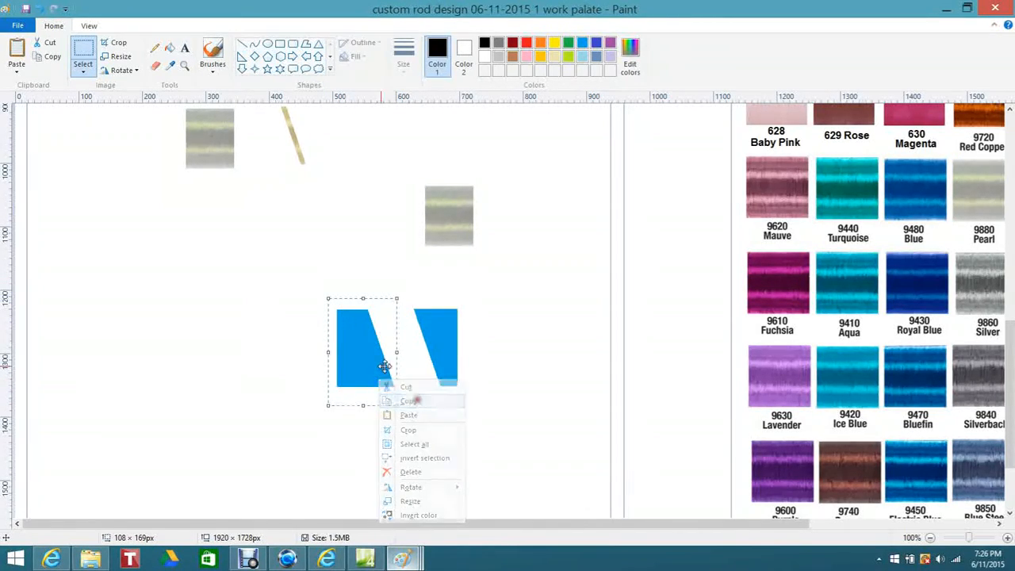
right_click(227, 275)
click(260, 310)
drag(61, 176, 435, 243)
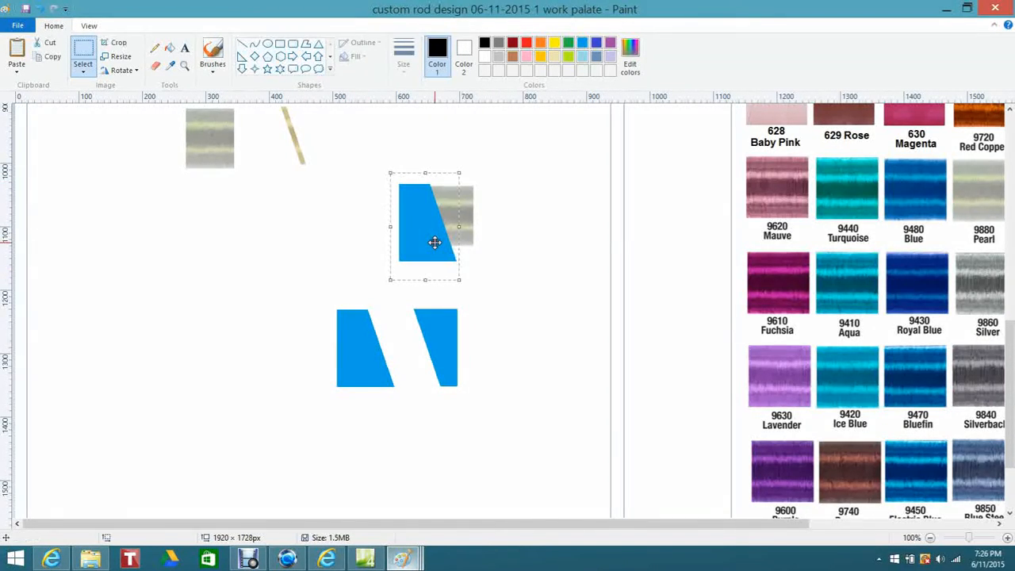
Copy the right blue piece, about 133 × 173 px, and lay it over the swatch's right part, leaving only a thin angled Pearl slit
drag(409, 301, 493, 410)
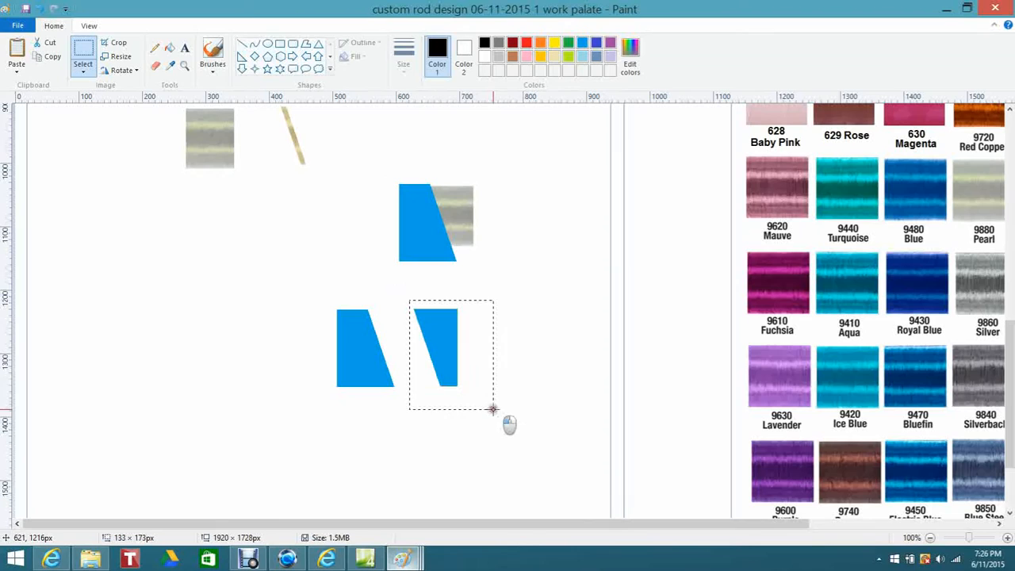
right_click(447, 364)
click(475, 385)
right_click(214, 277)
click(262, 310)
drag(91, 167, 487, 227)
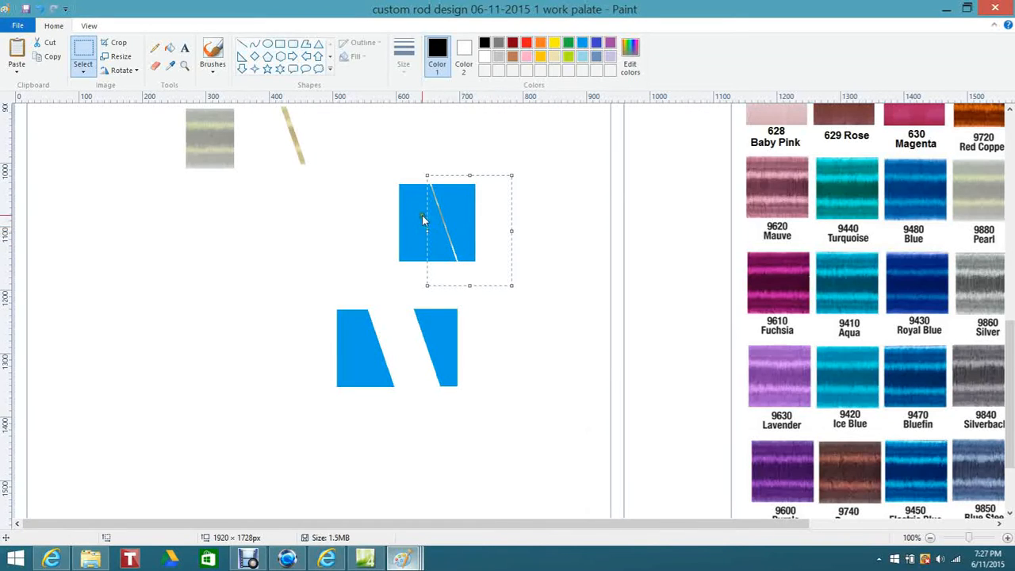
Fill both blue pieces around the thin Pearl slit with white
click(169, 49)
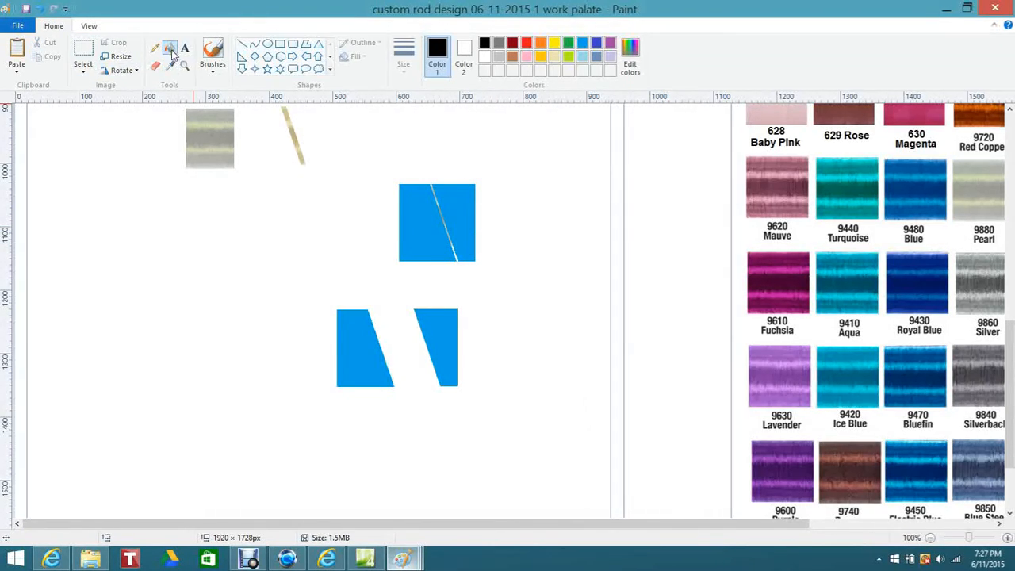
right_click(422, 206)
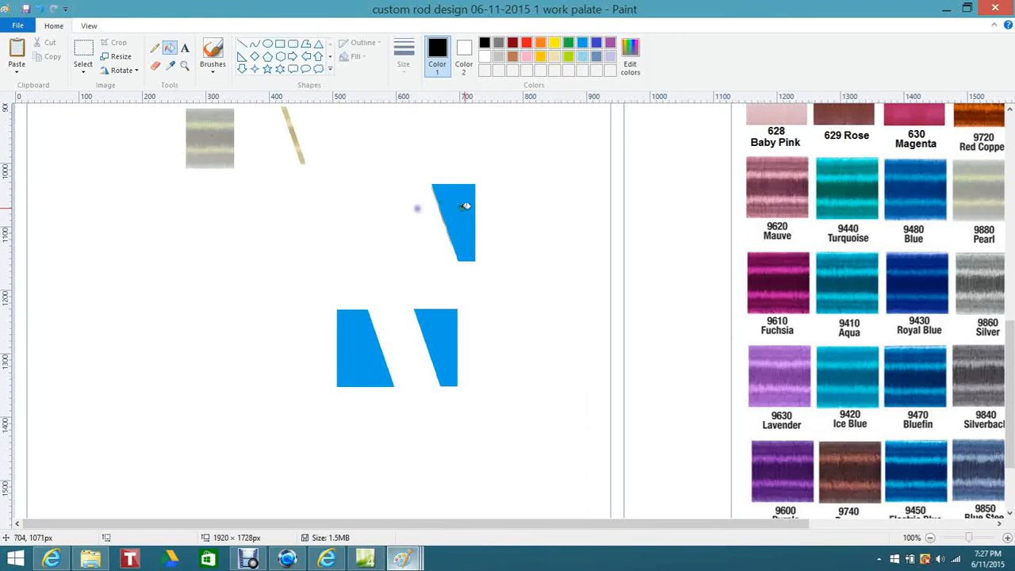
right_click(460, 204)
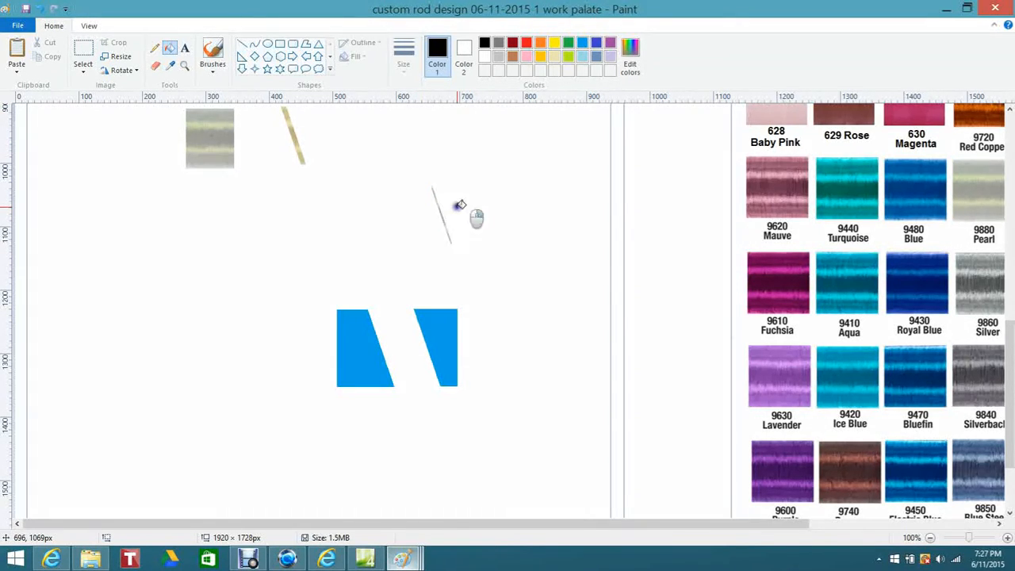
Select the thin Pearl angled line, about 89 × 141 px, and move it under the PLACE COLORS HERE heading
click(93, 48)
mouse_move(414, 172)
mouse_down()
mouse_move(472, 251)
mouse_move(389, 191)
mouse_up()
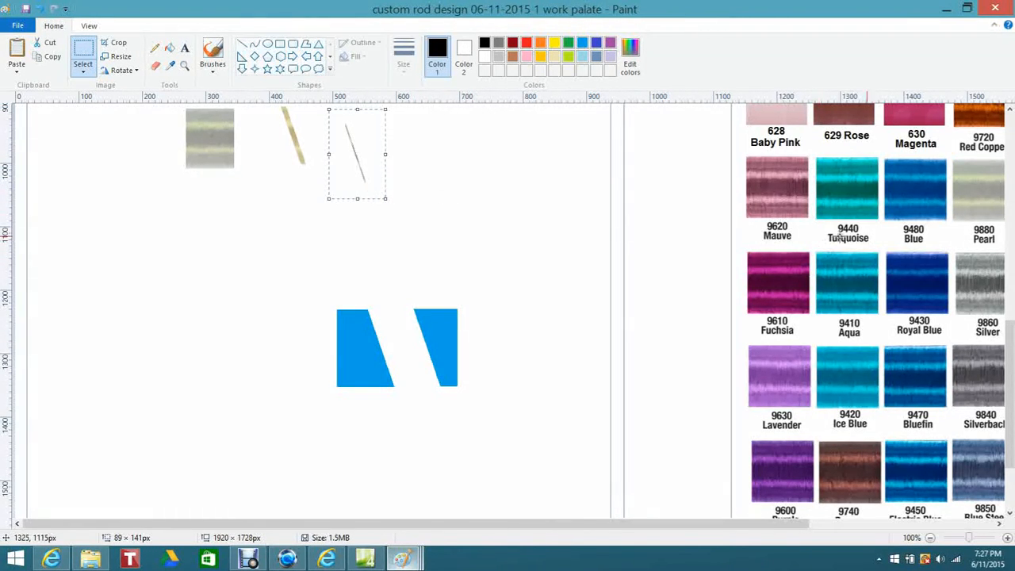
drag(1005, 366, 1005, 289)
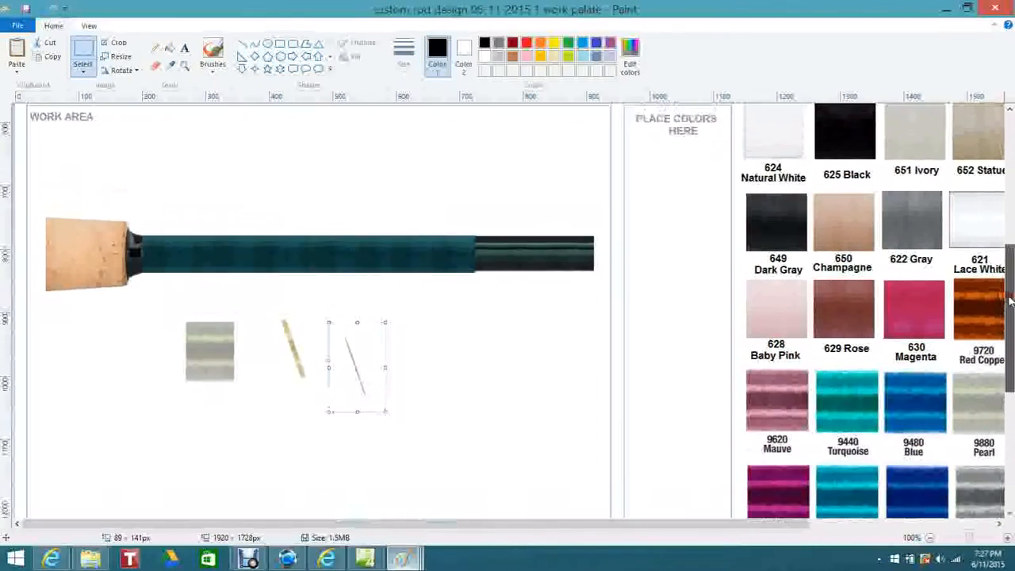
drag(368, 398, 679, 227)
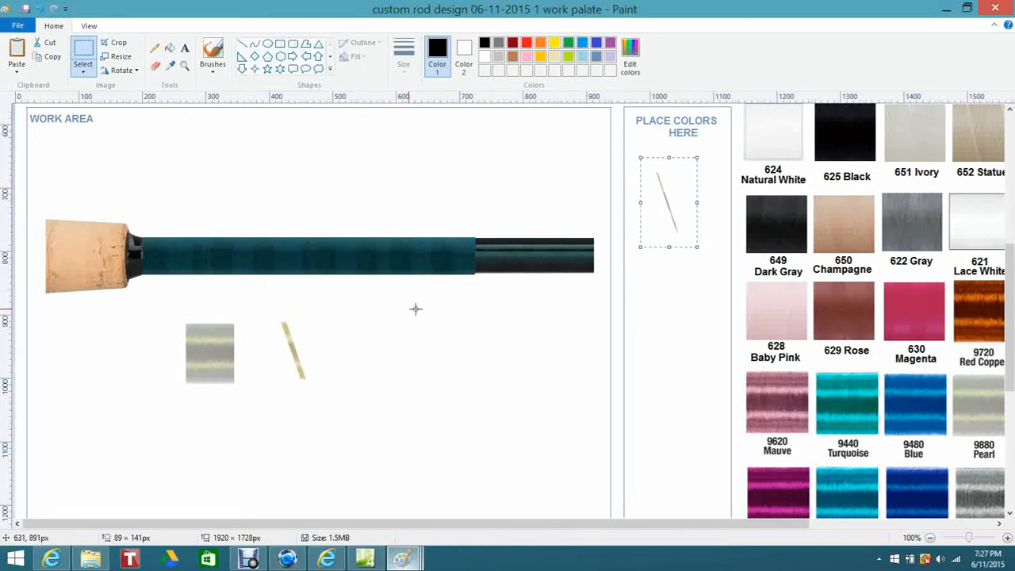
Move the tan angled line and the Pearl swatch from the work area into the PLACE COLORS HERE column below the thin line
mouse_move(271, 315)
mouse_down()
mouse_move(325, 380)
mouse_move(512, 367)
mouse_move(675, 295)
mouse_up()
drag(170, 310, 261, 392)
mouse_move(212, 363)
mouse_down()
mouse_move(408, 384)
mouse_move(664, 390)
mouse_move(683, 382)
mouse_move(675, 386)
mouse_up()
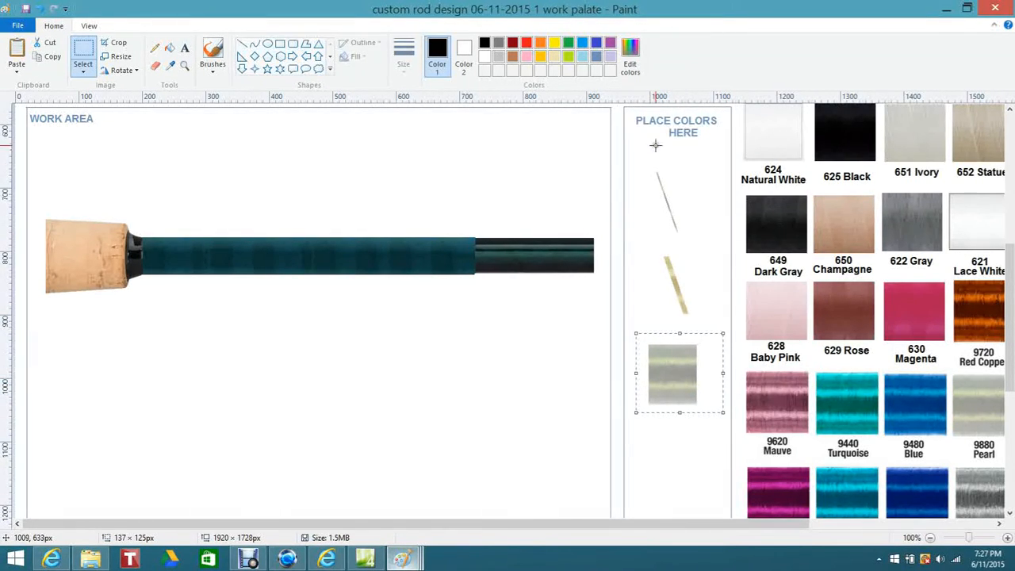
Copy the thin Pearl line, about 84 × 121 px, and paste it across the green grip wrap near the cork end
drag(645, 161, 699, 237)
right_click(674, 203)
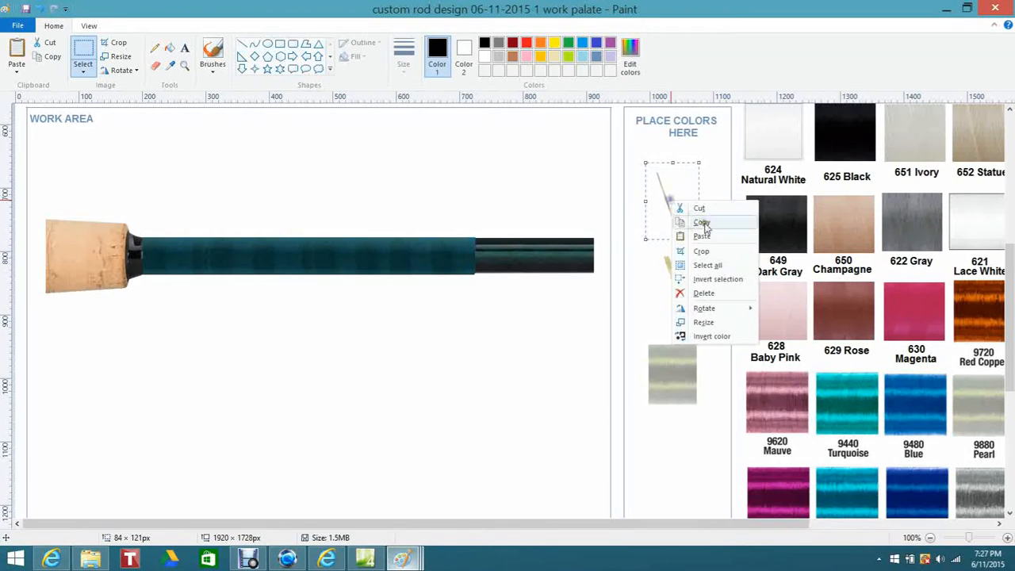
click(703, 222)
right_click(427, 166)
click(475, 199)
drag(56, 138, 192, 251)
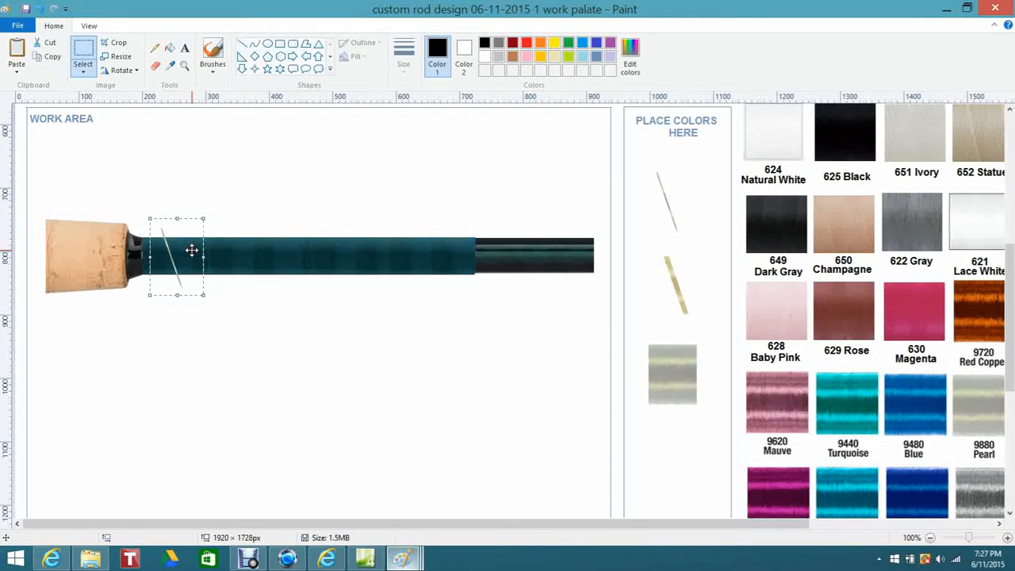
Move the pasted thin Pearl line off the green grip wrap into the blank area below it
right_click(191, 251)
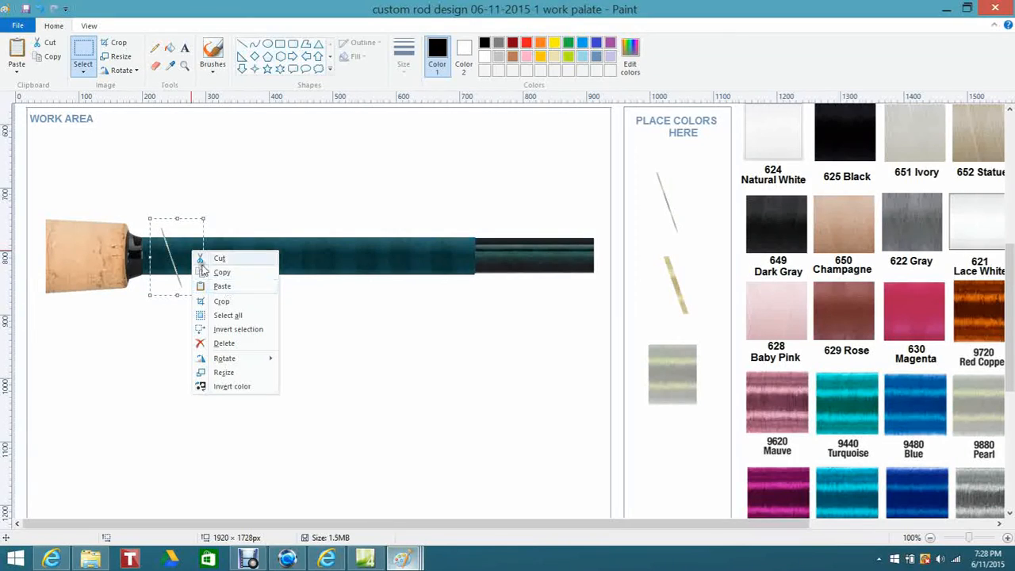
click(219, 287)
drag(179, 238, 283, 341)
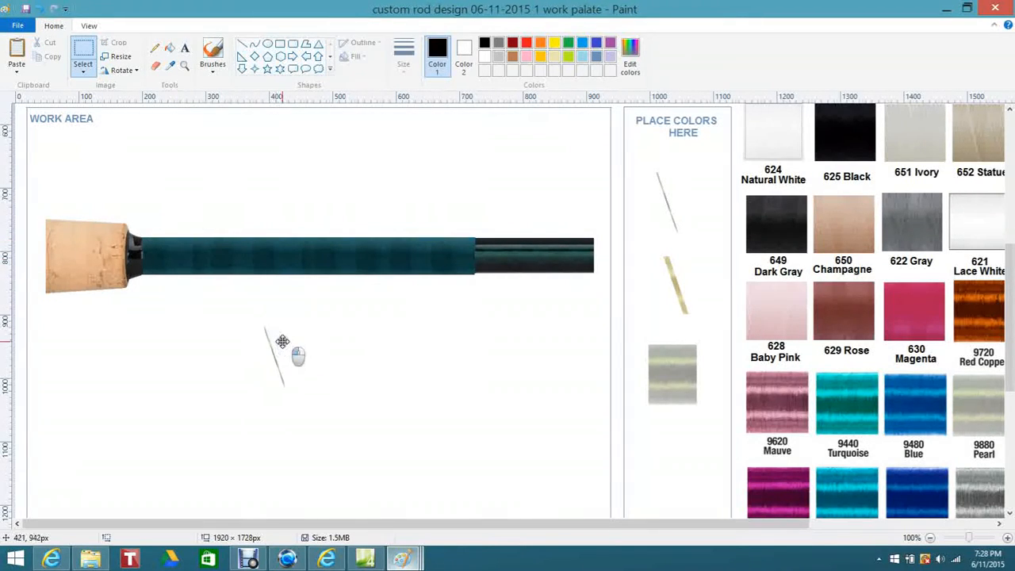
Copy the thin Pearl line below the rod and paste the copy parallel to it, a small gap apart
right_click(283, 344)
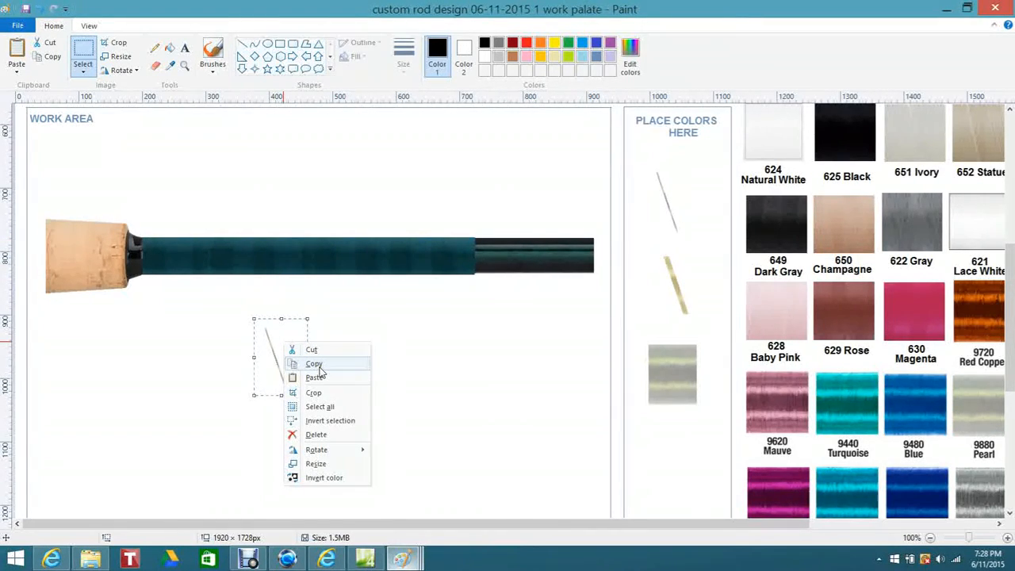
click(314, 364)
right_click(163, 168)
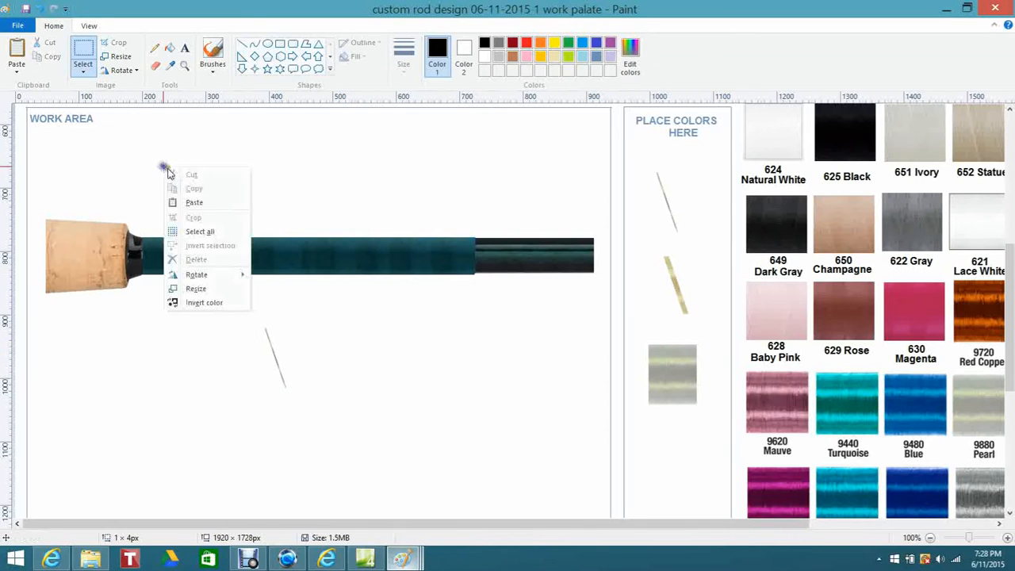
click(210, 203)
drag(63, 144, 305, 352)
Paste a third thin Pearl line beside the other two with the same spacing and deselect it
right_click(306, 352)
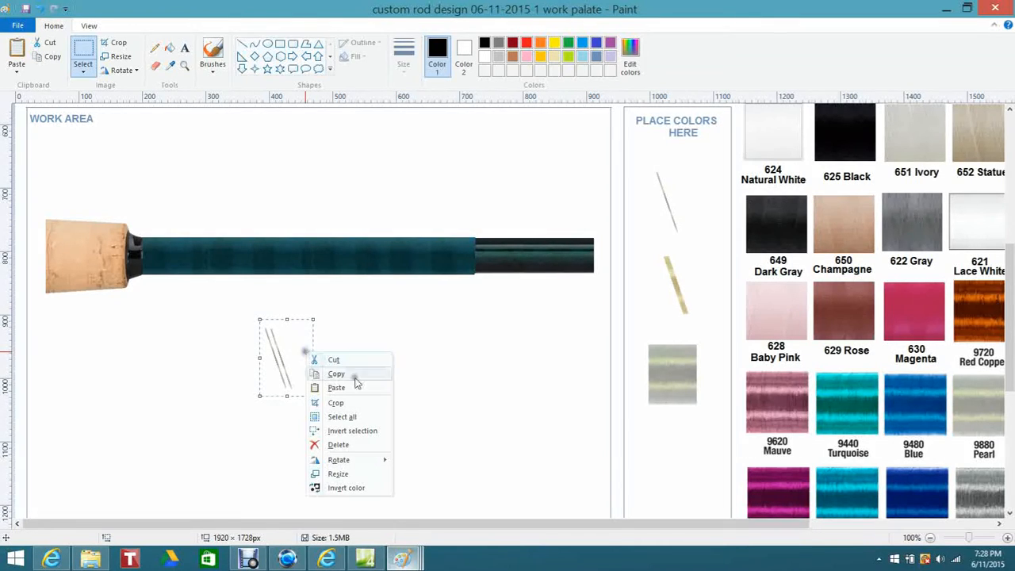
click(356, 376)
right_click(210, 164)
click(239, 201)
drag(57, 135, 296, 357)
drag(308, 350, 309, 348)
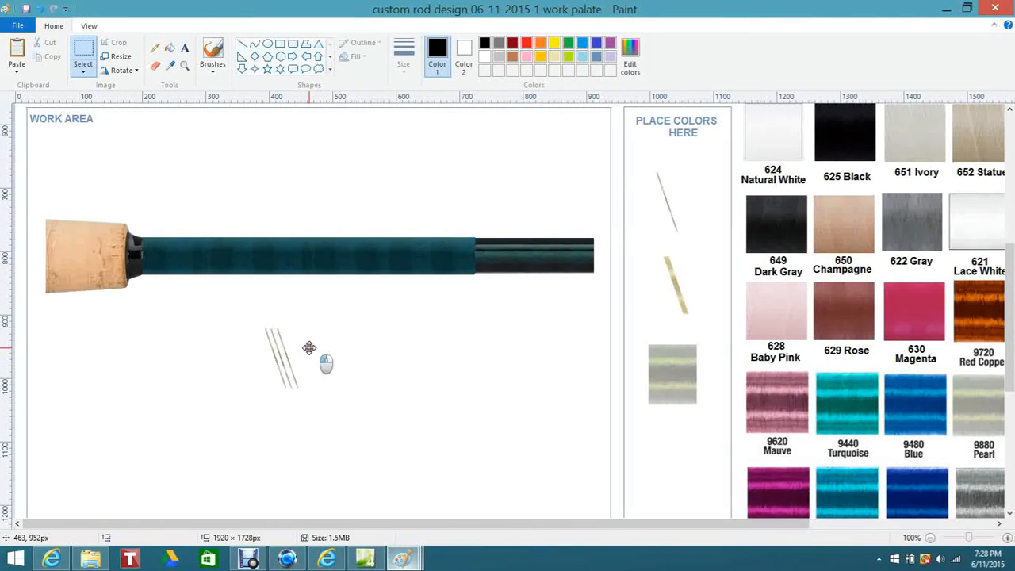
drag(309, 349, 308, 347)
click(370, 351)
Select the three-line group, about 87 × 140 px, and paste a copy across the green grip wrap near the cork end
drag(254, 313, 308, 401)
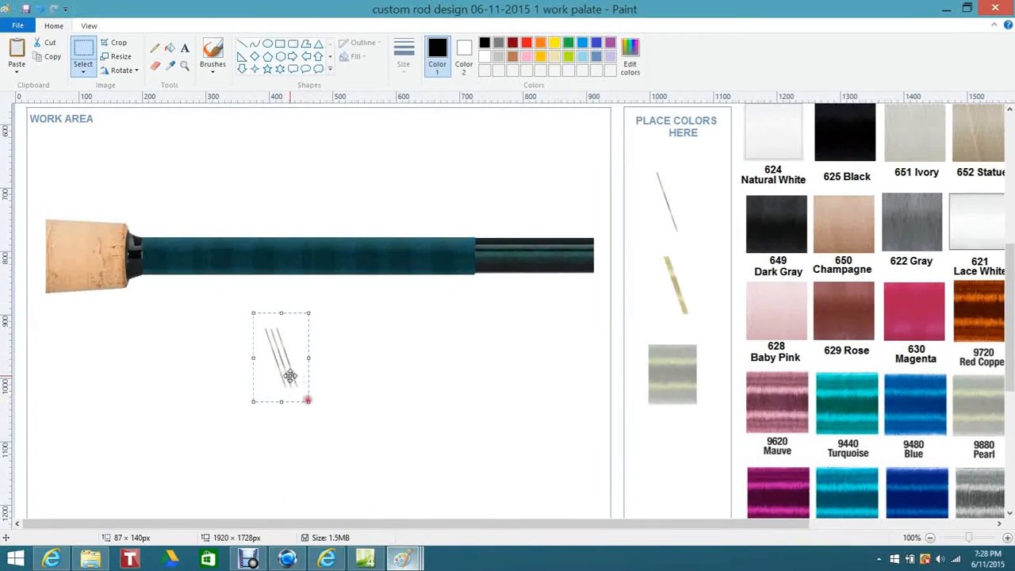
right_click(280, 362)
click(309, 384)
right_click(193, 337)
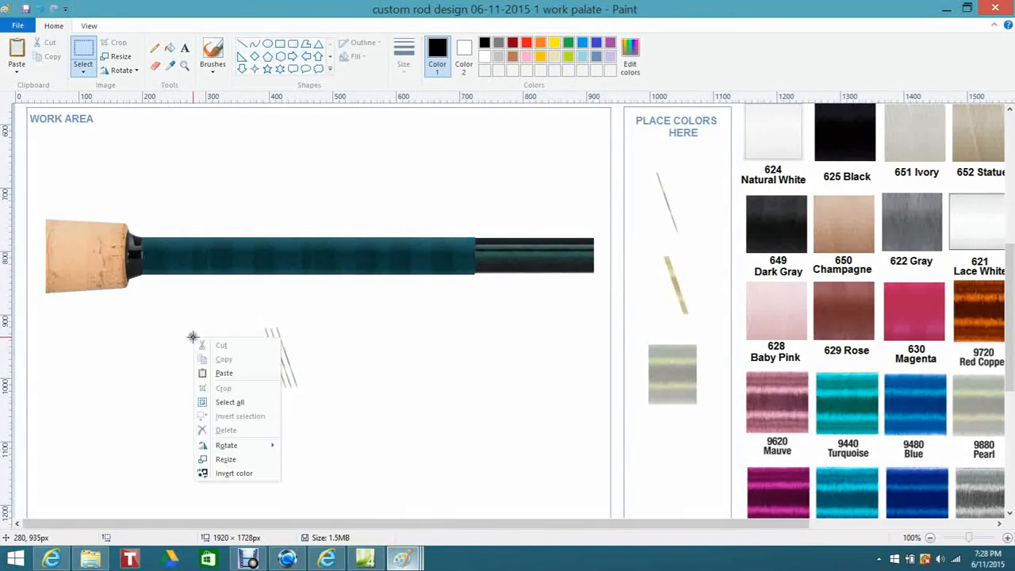
click(224, 372)
drag(58, 162, 184, 264)
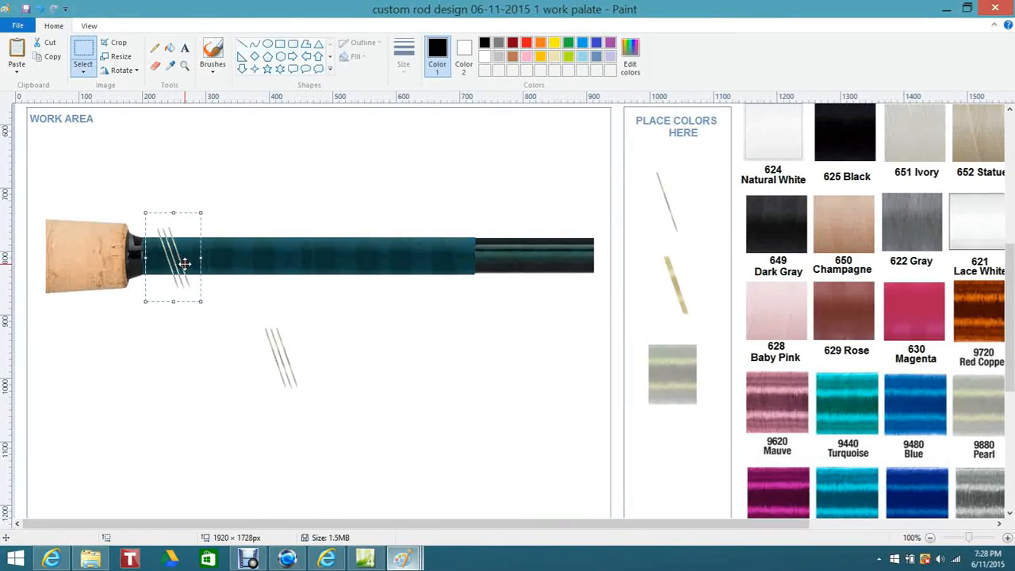
Paste a second and a third three-line group across the grip wrap, evenly spaced after the first
right_click(185, 264)
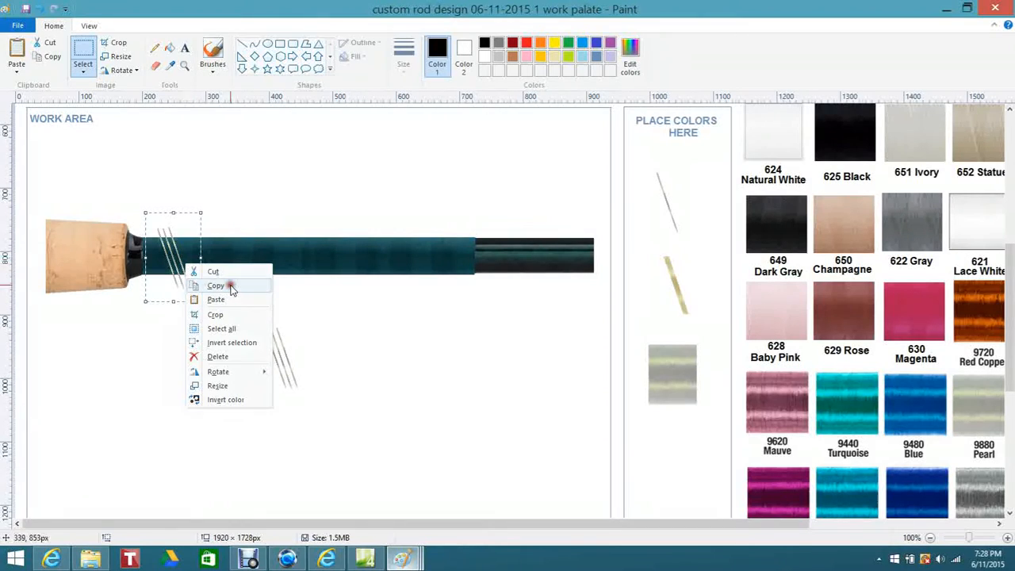
click(229, 287)
right_click(175, 248)
click(206, 283)
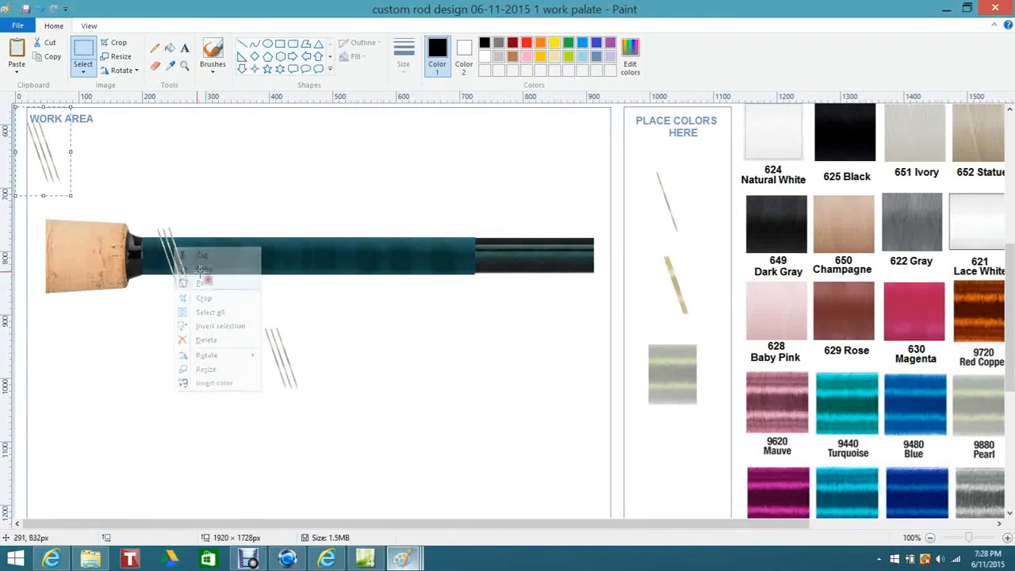
drag(60, 158, 219, 265)
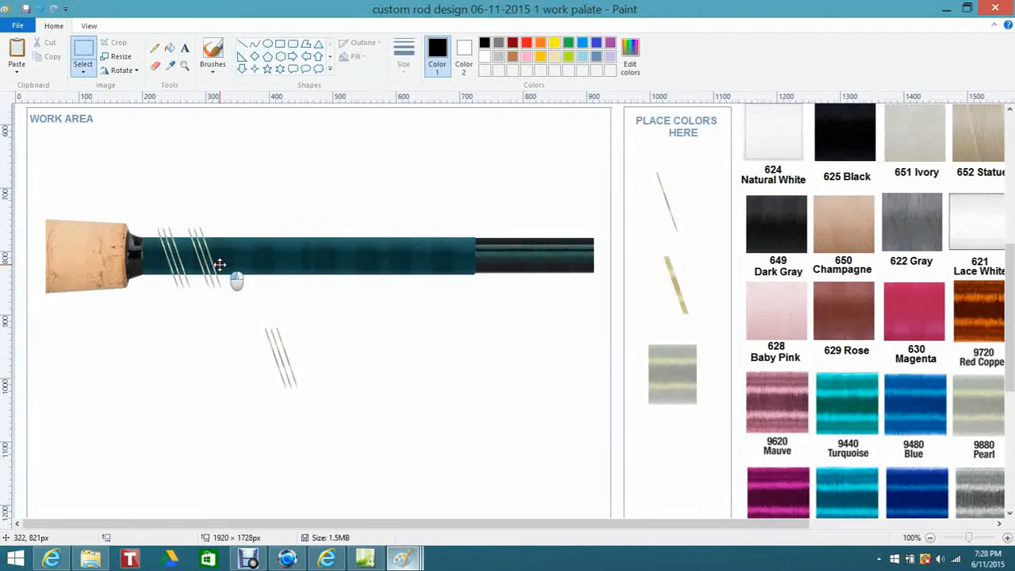
right_click(220, 264)
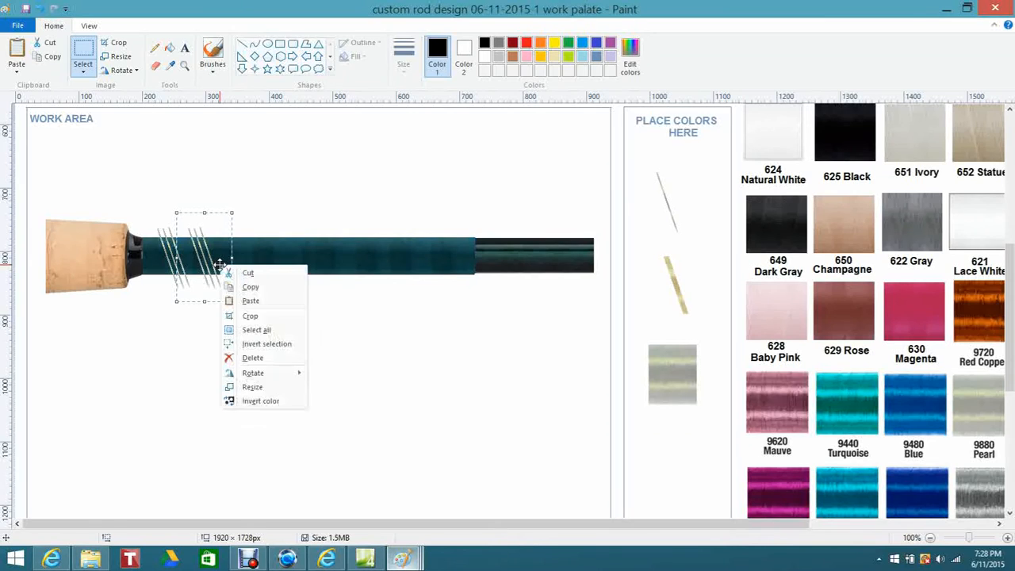
click(261, 303)
drag(63, 159, 254, 264)
Paste the fourth, fifth and sixth three-line groups along the grip wrap at the same spacing
right_click(251, 262)
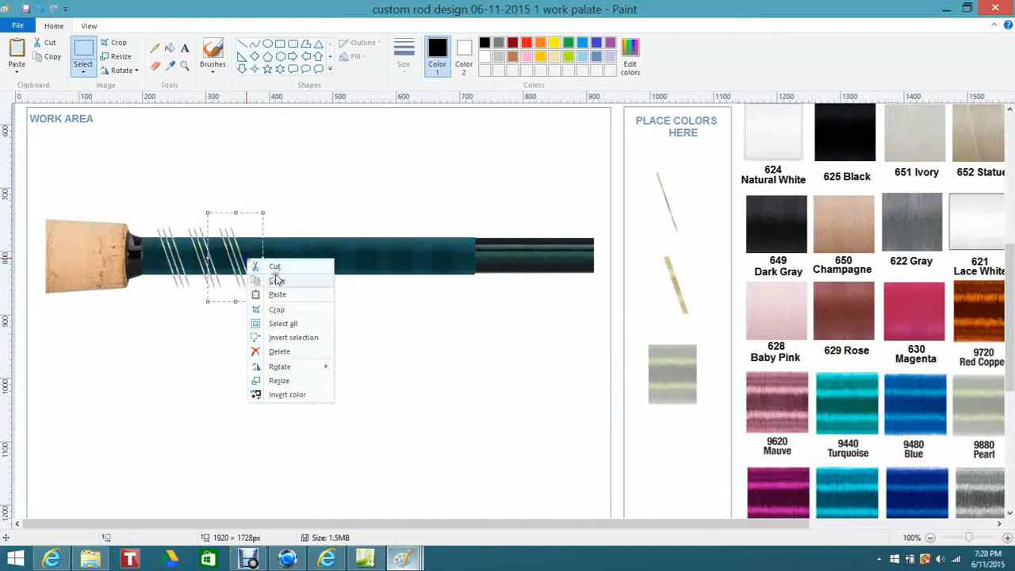
click(281, 293)
drag(58, 167, 284, 271)
right_click(276, 266)
click(320, 301)
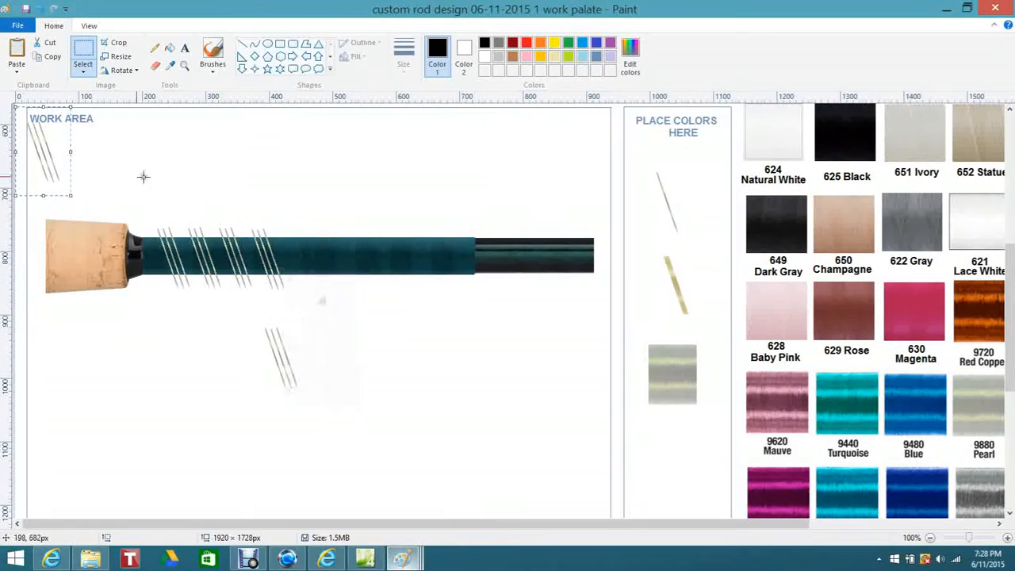
drag(64, 151, 310, 263)
right_click(310, 263)
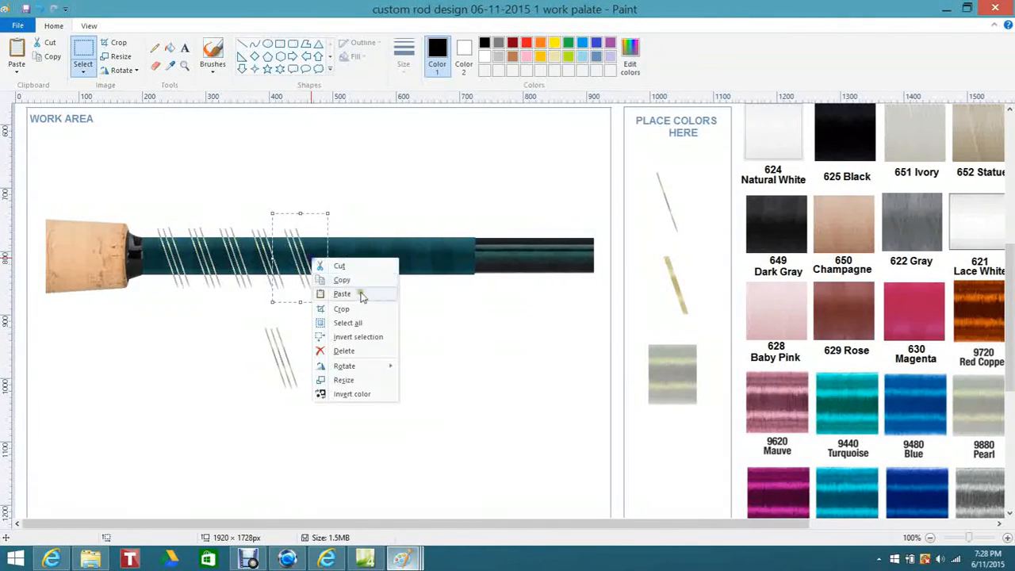
click(365, 294)
drag(40, 154, 336, 254)
Paste the seventh, eighth and ninth three-line groups along the grip wrap up to near its far end
right_click(336, 254)
click(340, 290)
drag(60, 142, 384, 250)
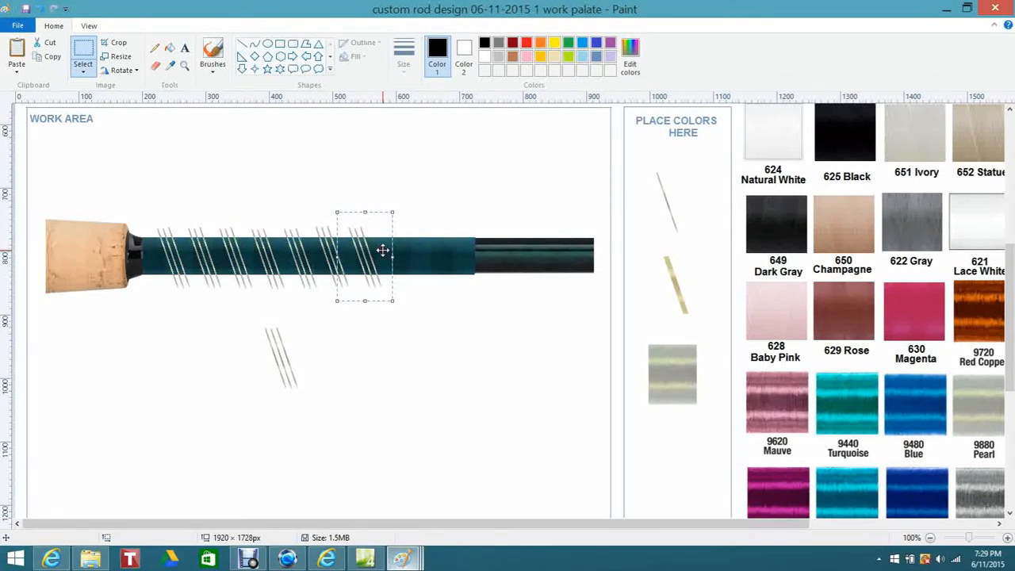
right_click(384, 250)
click(414, 286)
drag(59, 156, 413, 258)
right_click(410, 261)
click(440, 290)
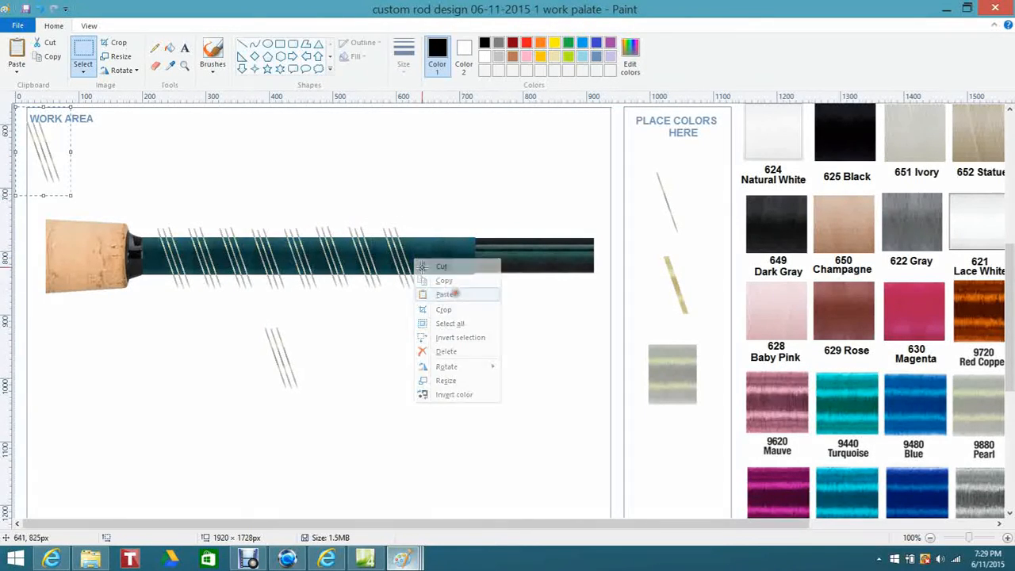
drag(59, 153, 436, 255)
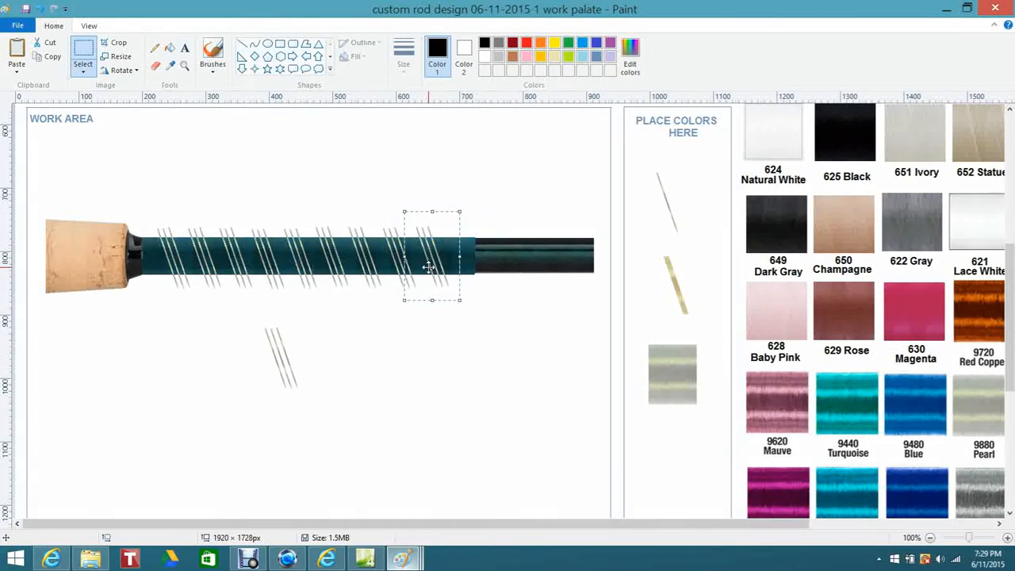
Try a 63 × 60 px copy of the three-line group's lower part at the wrap's far end, and cut it away
drag(267, 357, 307, 394)
right_click(287, 377)
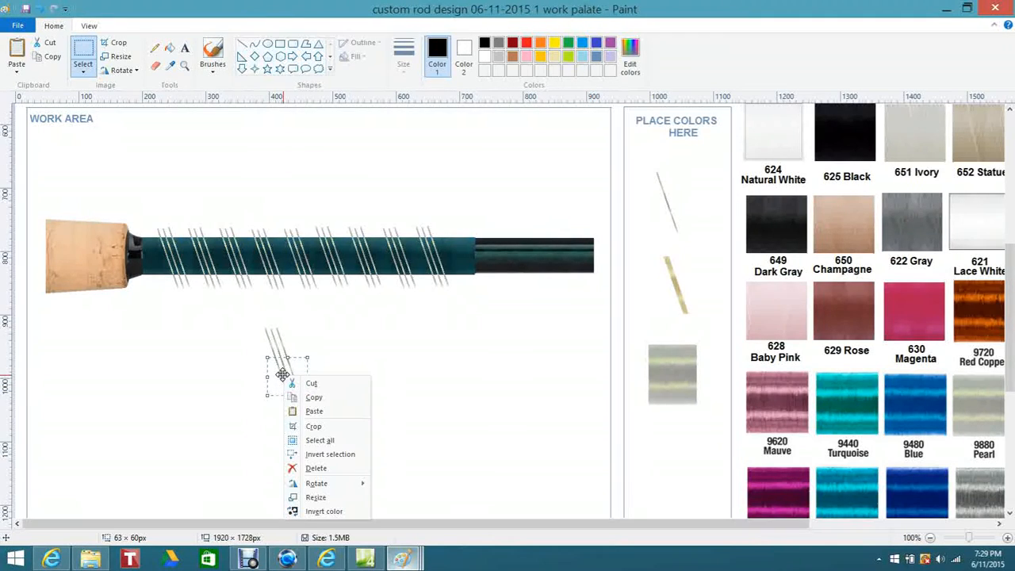
click(320, 403)
right_click(350, 336)
click(379, 369)
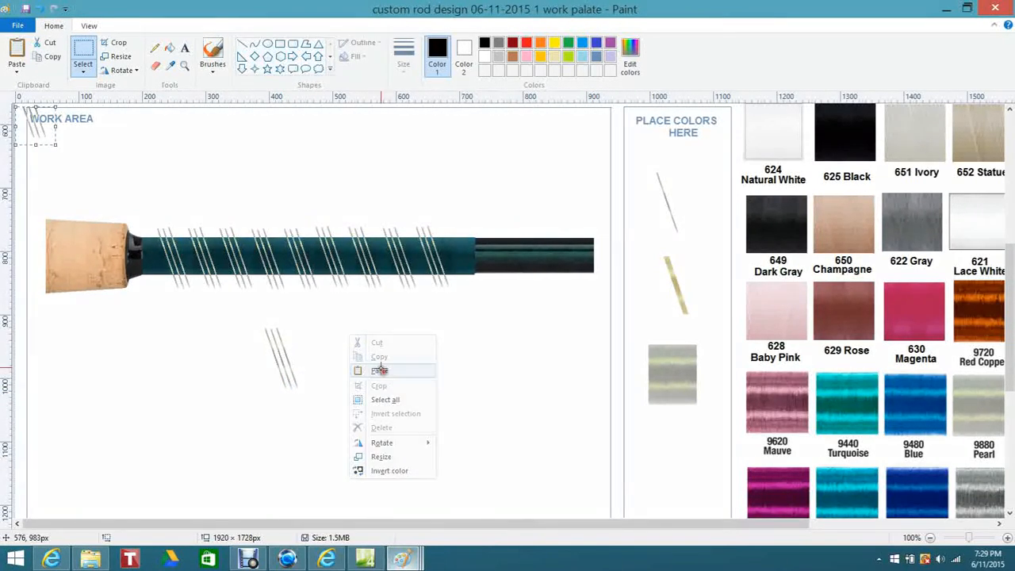
drag(53, 130, 463, 229)
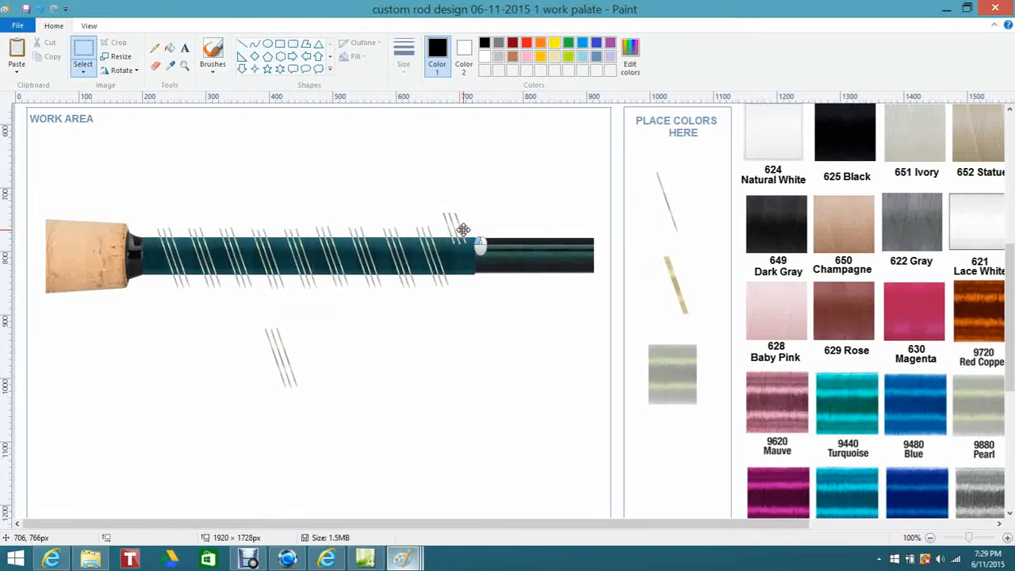
mouse_move(463, 229)
mouse_down()
mouse_move(469, 262)
mouse_move(463, 159)
mouse_up()
right_click(447, 158)
click(468, 166)
Shift the exposed rod blank slightly toward the cork to shorten the green wrap, and cut away the spare three-line group below the rod
drag(460, 198, 562, 281)
click(416, 165)
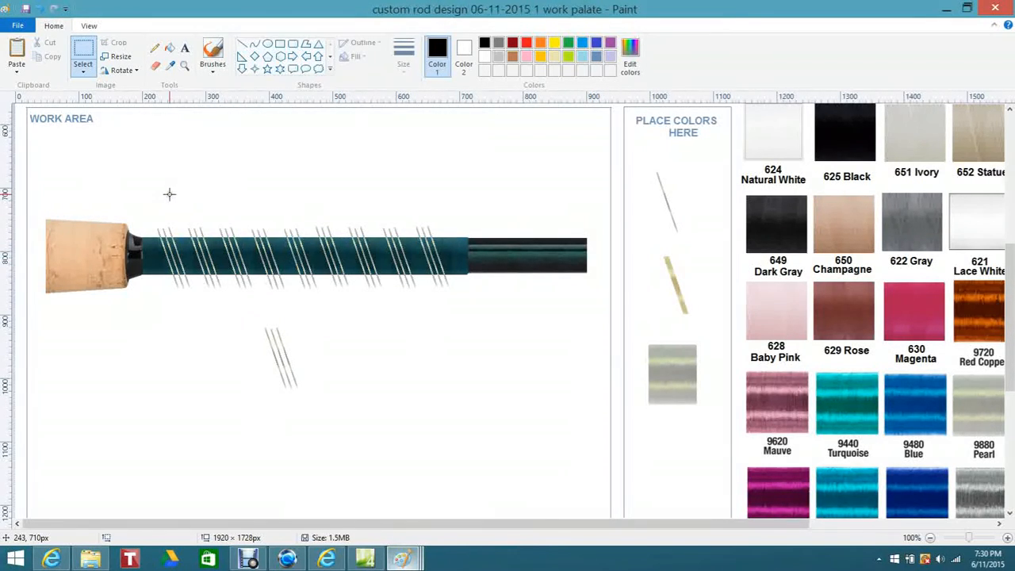
drag(252, 313, 320, 419)
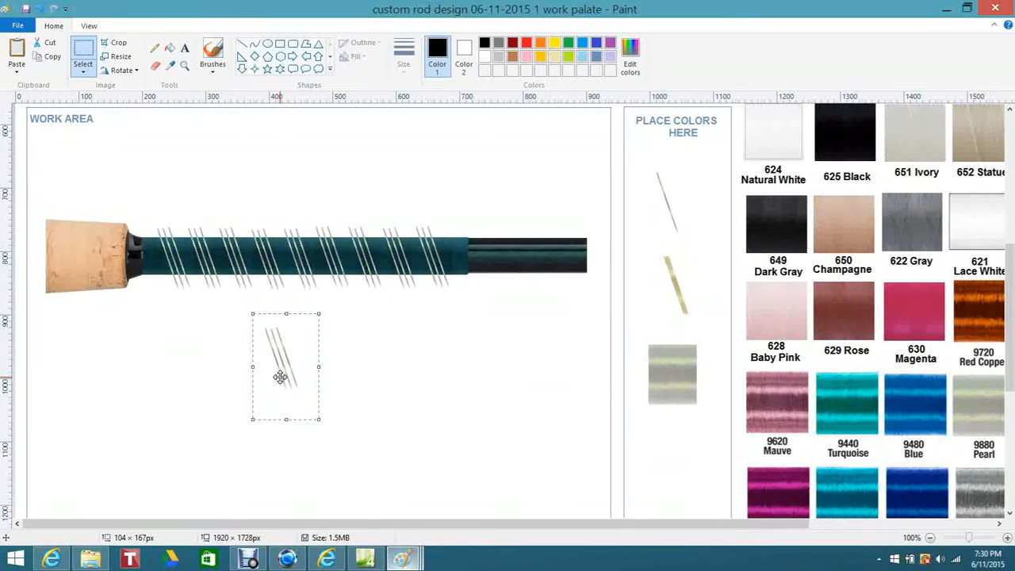
right_click(280, 376)
click(299, 388)
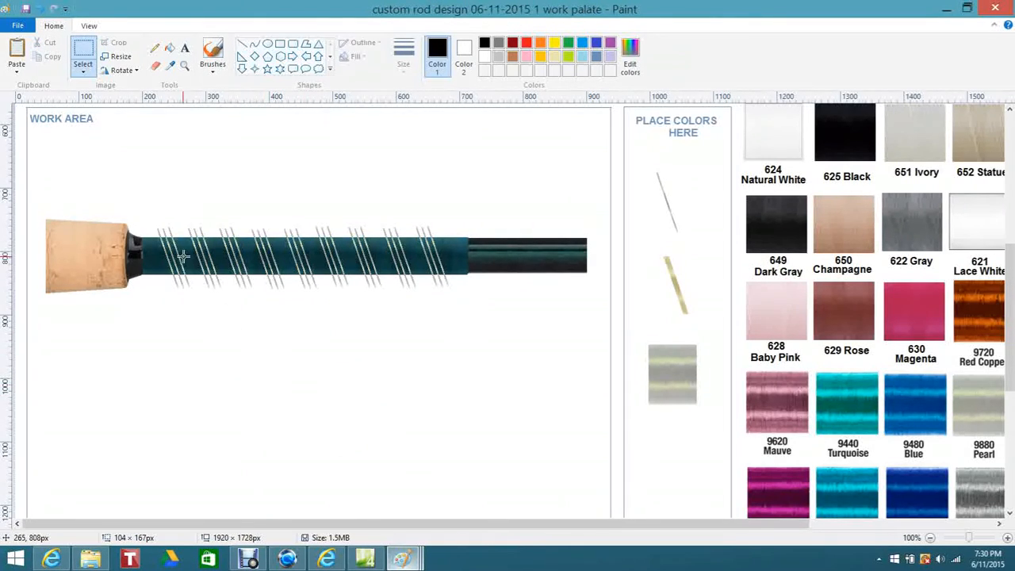
Cut away the Pearl line ends overhanging above and below the wrap, using selections about 520 × 102 px and 550 × 114 px
drag(143, 173, 473, 237)
right_click(420, 208)
click(444, 219)
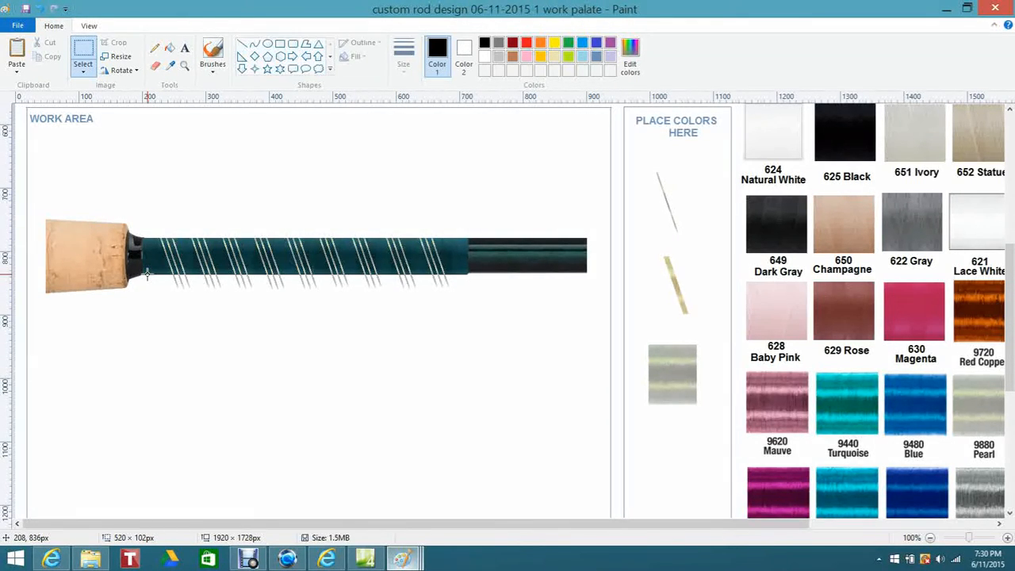
drag(147, 275, 494, 346)
right_click(464, 313)
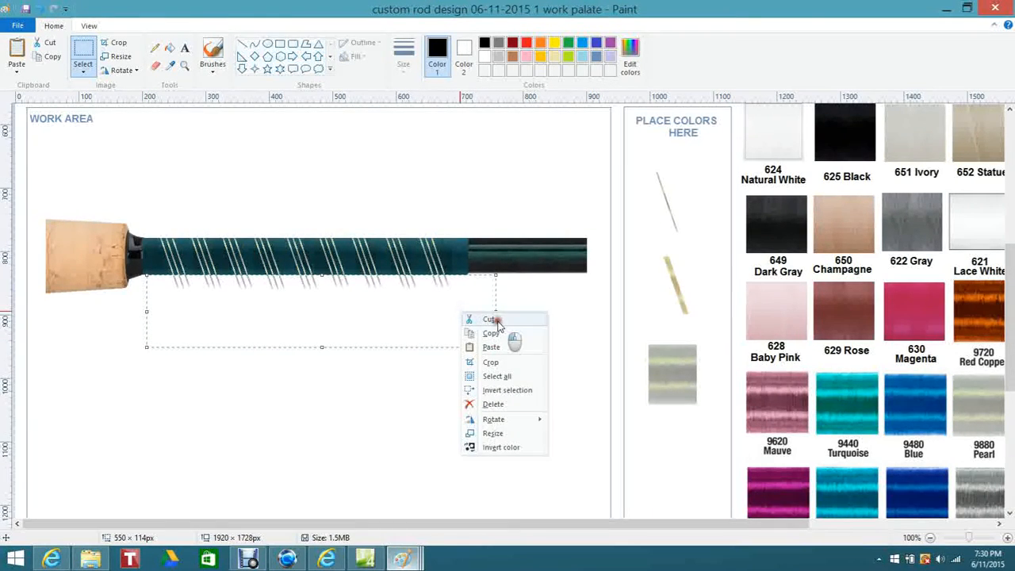
click(488, 320)
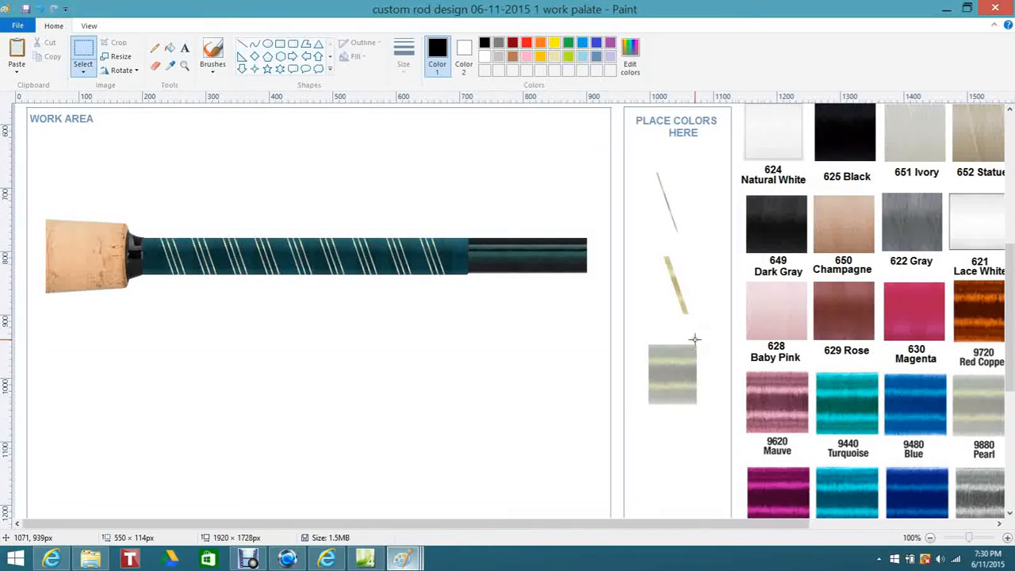
Copy a thin vertical strip from the Pearl swatch's edge, selecting about 36 × 123 px, and place it across the wrap near the cork end
drag(693, 338, 716, 416)
right_click(704, 388)
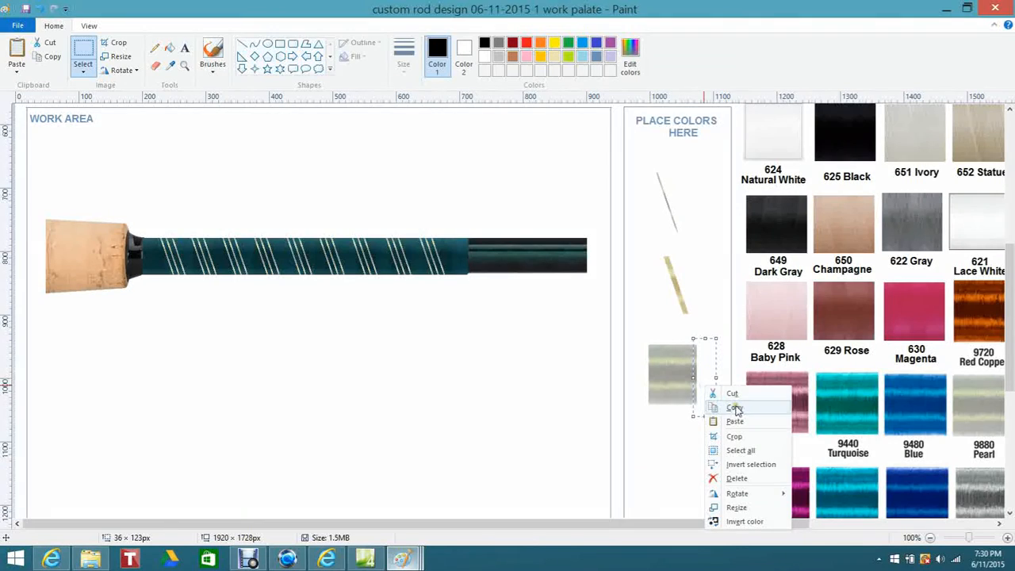
click(733, 407)
right_click(356, 177)
click(386, 214)
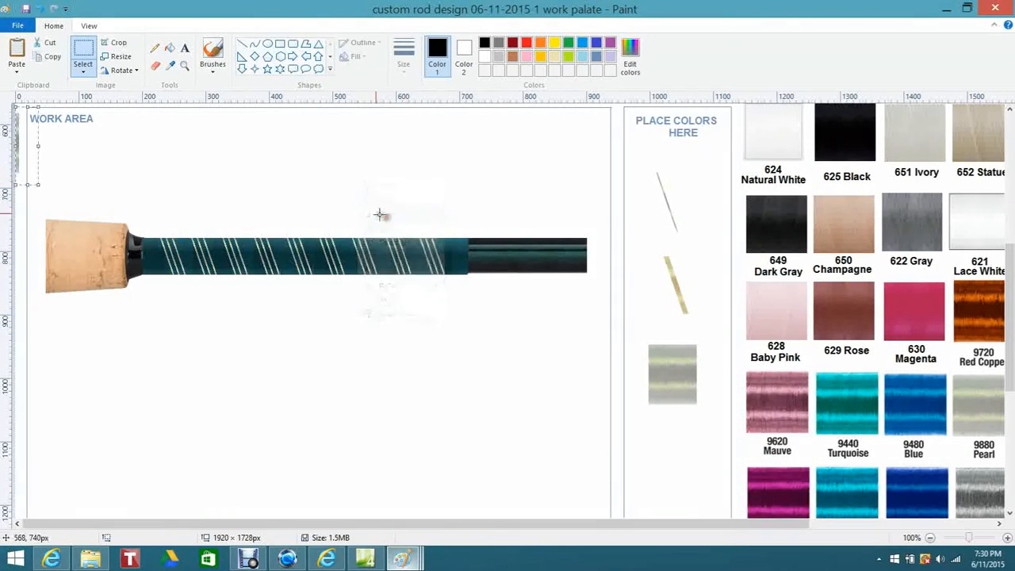
drag(41, 158, 161, 259)
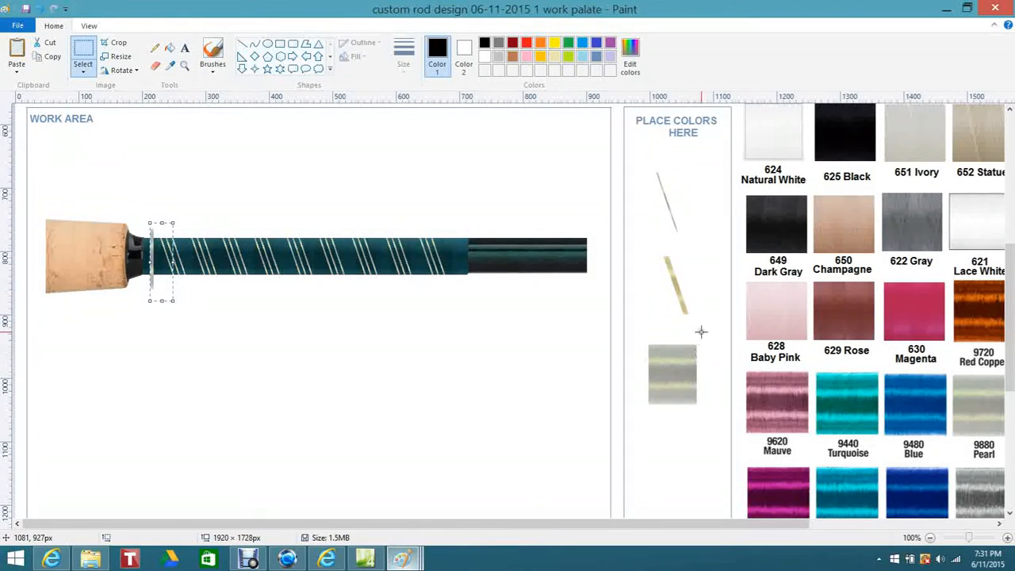
Copy a thinner Pearl edge strip with a selection about 31 × 122 px and place it parallel beside the first vertical strip
drag(694, 339, 714, 416)
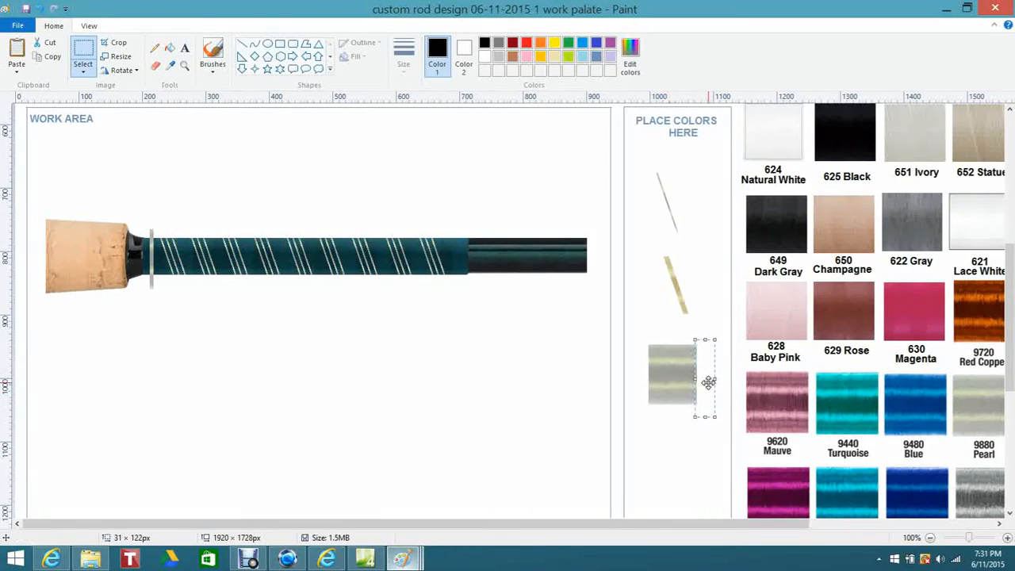
right_click(705, 378)
click(739, 399)
right_click(260, 163)
click(289, 197)
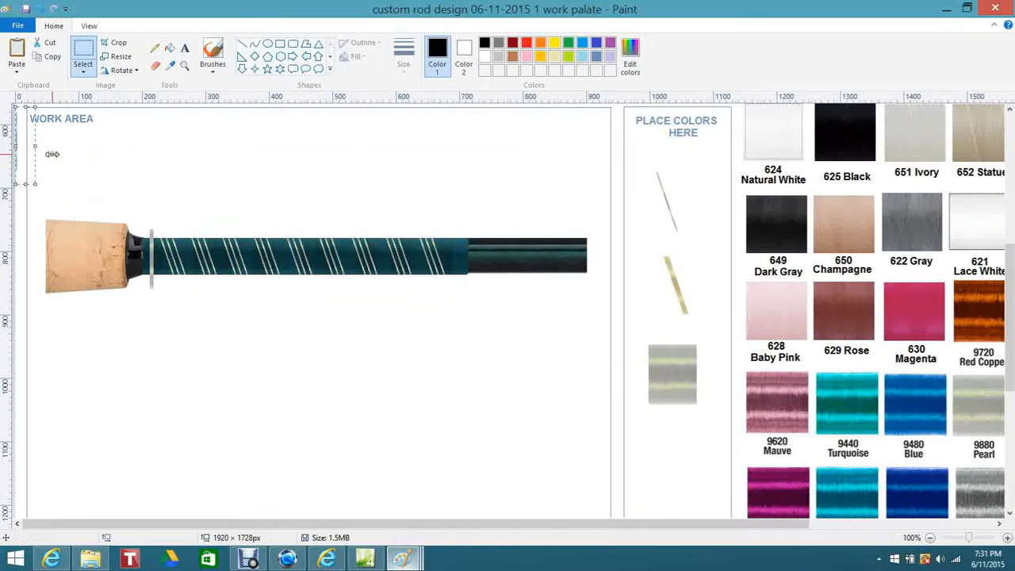
drag(27, 149, 166, 262)
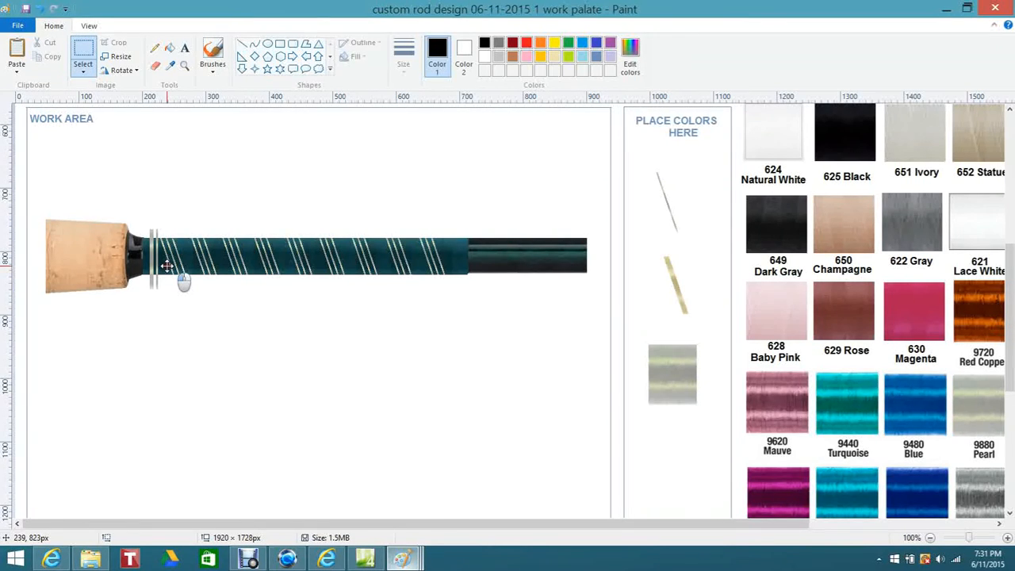
drag(166, 266, 168, 268)
drag(168, 267, 169, 267)
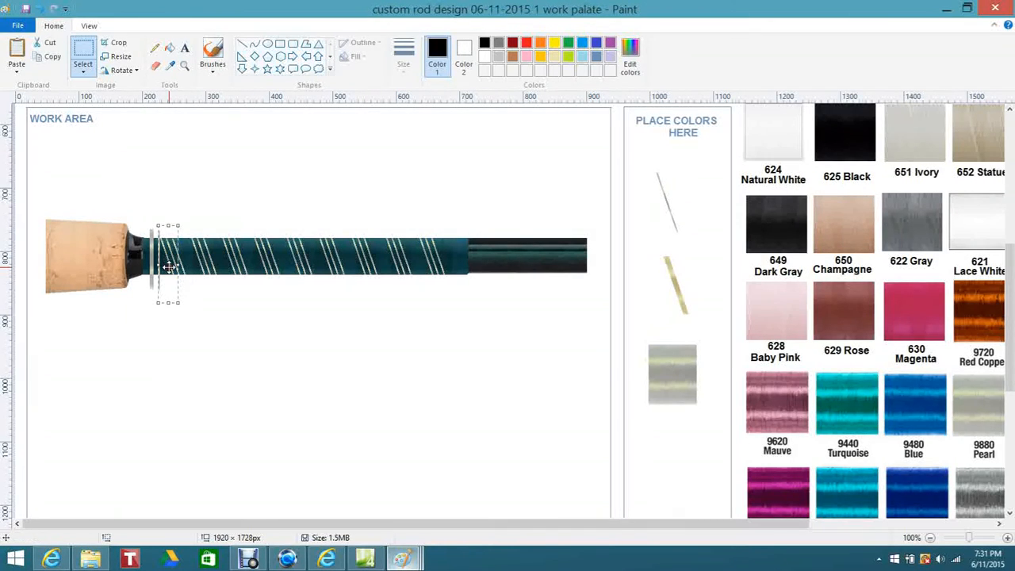
Copy a thin vertical strip from the Pearl swatch's edge, selecting about 26 × 124 px, and place it above the wrap
click(227, 293)
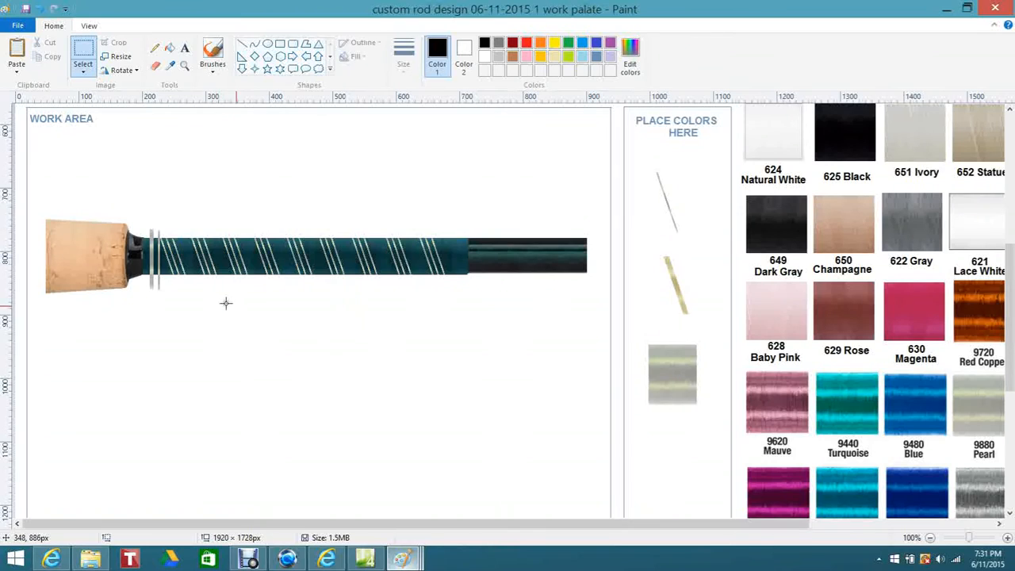
drag(693, 340, 710, 418)
right_click(699, 390)
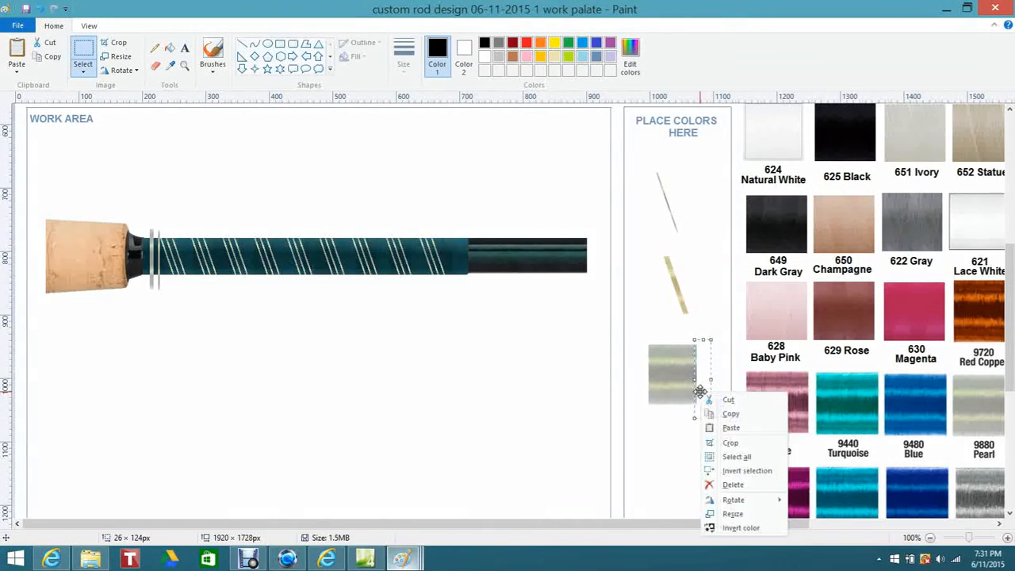
click(728, 413)
right_click(302, 161)
click(334, 196)
drag(27, 148, 264, 189)
drag(408, 184, 416, 184)
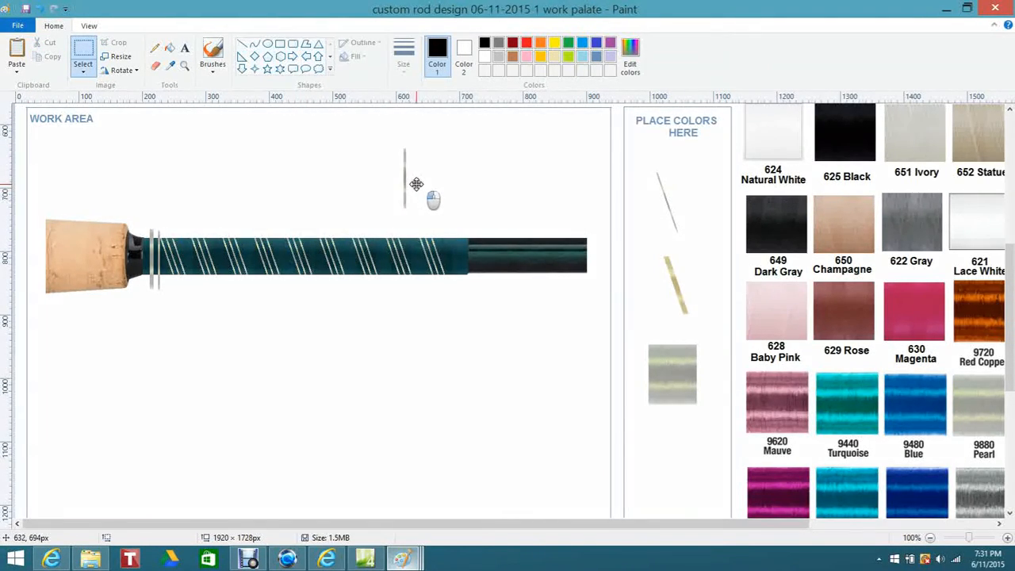
click(448, 166)
Duplicate the loose Pearl strip above the wrap with a selection about 32 × 117 px and place the copy beside it
drag(397, 137, 418, 211)
right_click(405, 189)
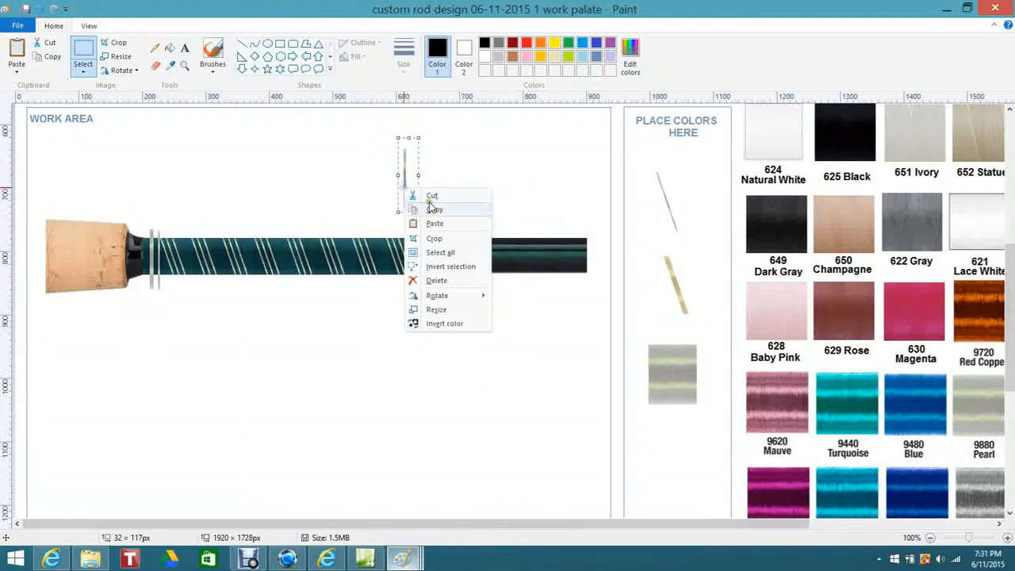
click(433, 211)
right_click(264, 153)
click(293, 183)
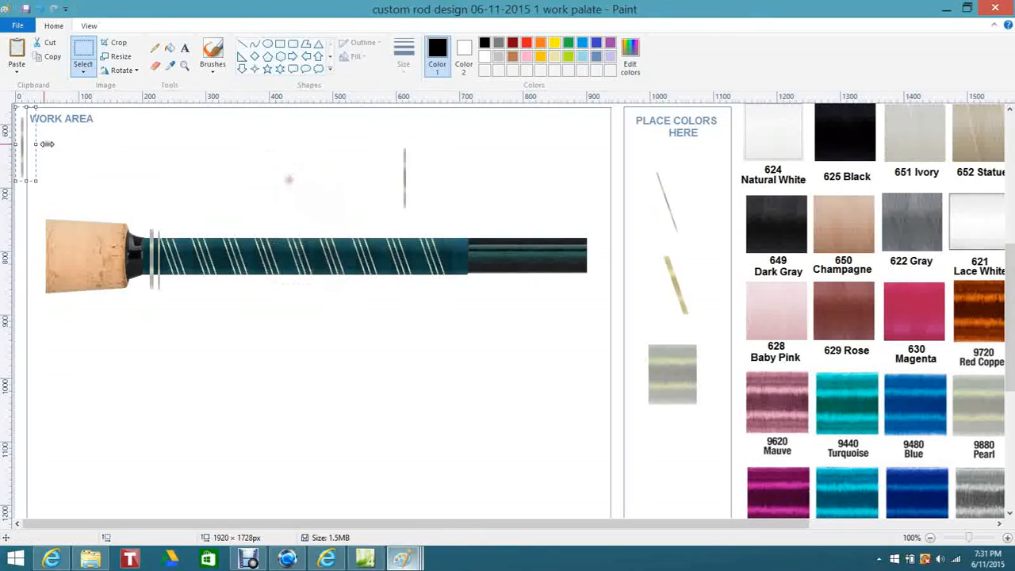
drag(24, 143, 425, 178)
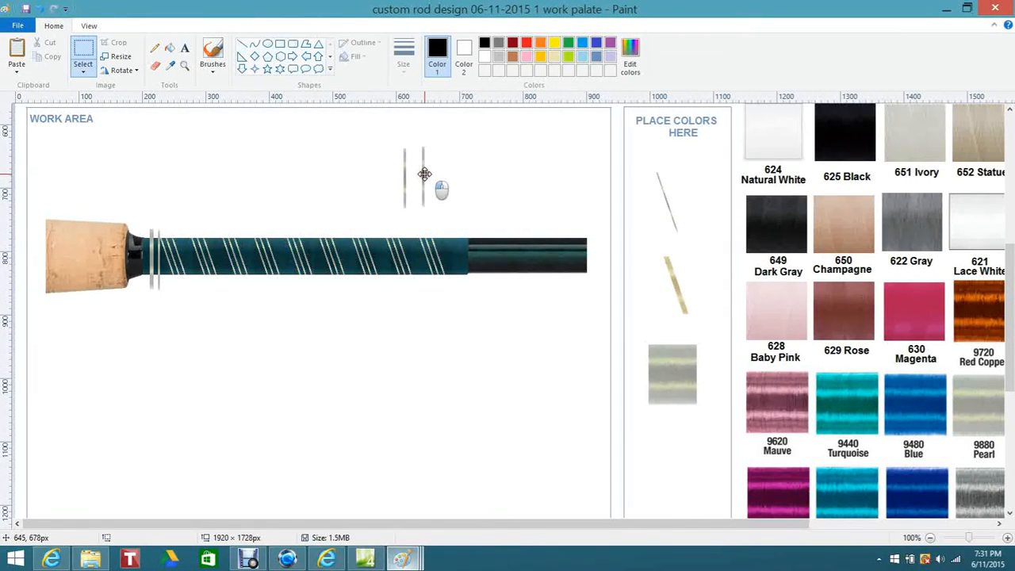
Split the duplicated strip lengthwise into two thinner strips by moving one half away from the other
key(Escape)
drag(422, 145, 460, 191)
click(315, 133)
Copy one of the thinner strips with a selection about 32 × 111 px and place it across the wrap near the blank end
drag(409, 142, 433, 212)
right_click(426, 190)
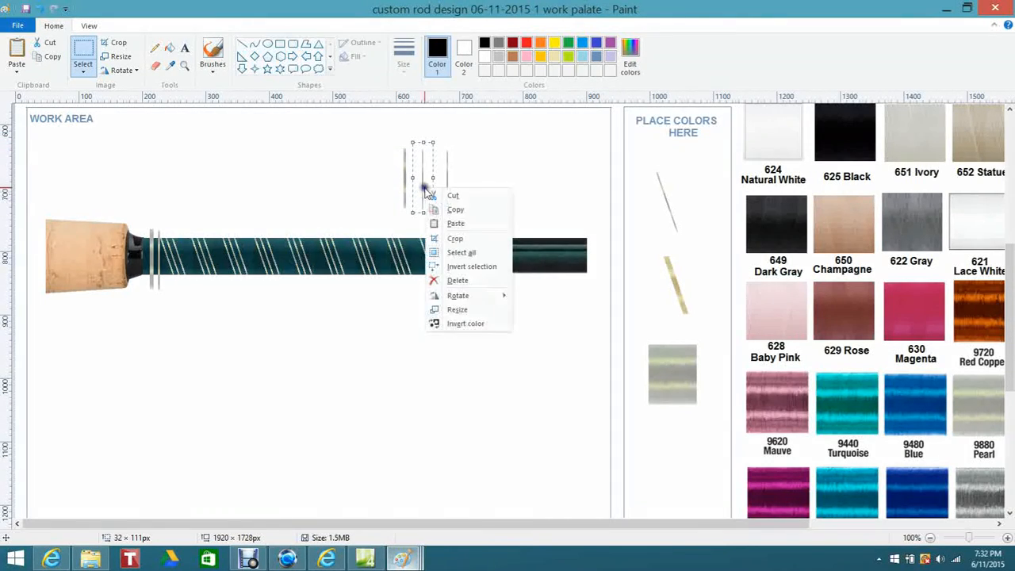
click(459, 210)
right_click(290, 168)
click(317, 196)
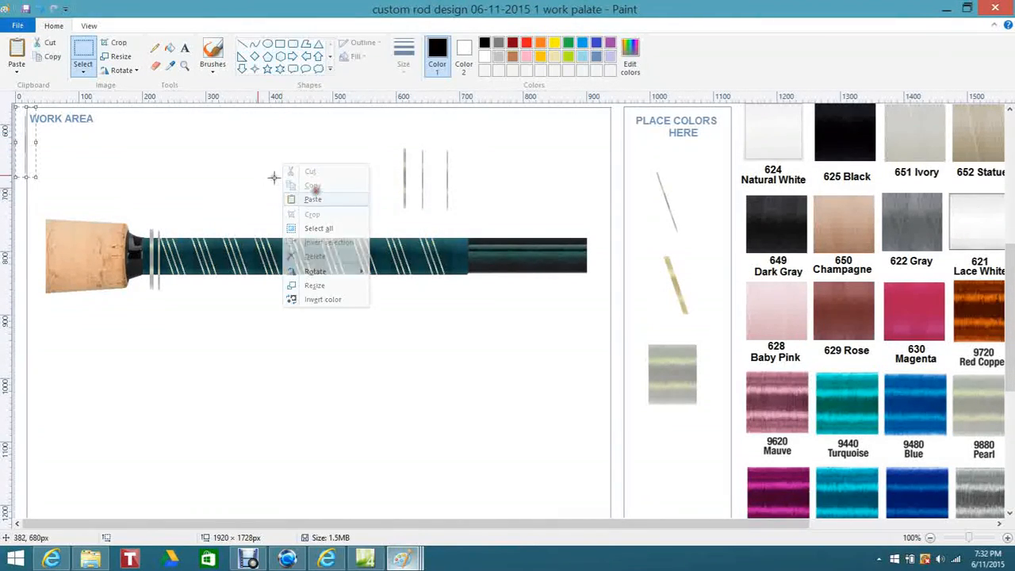
drag(29, 138, 450, 255)
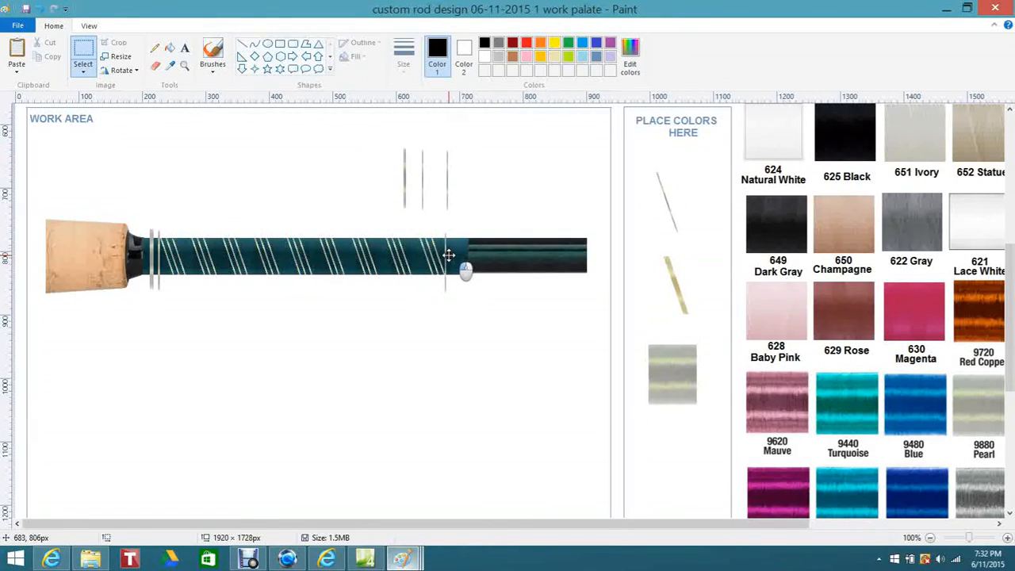
drag(449, 254, 449, 256)
Duplicate the thin strip just placed on the wrap and set the copy parallel beside it, toward the blank
right_click(451, 259)
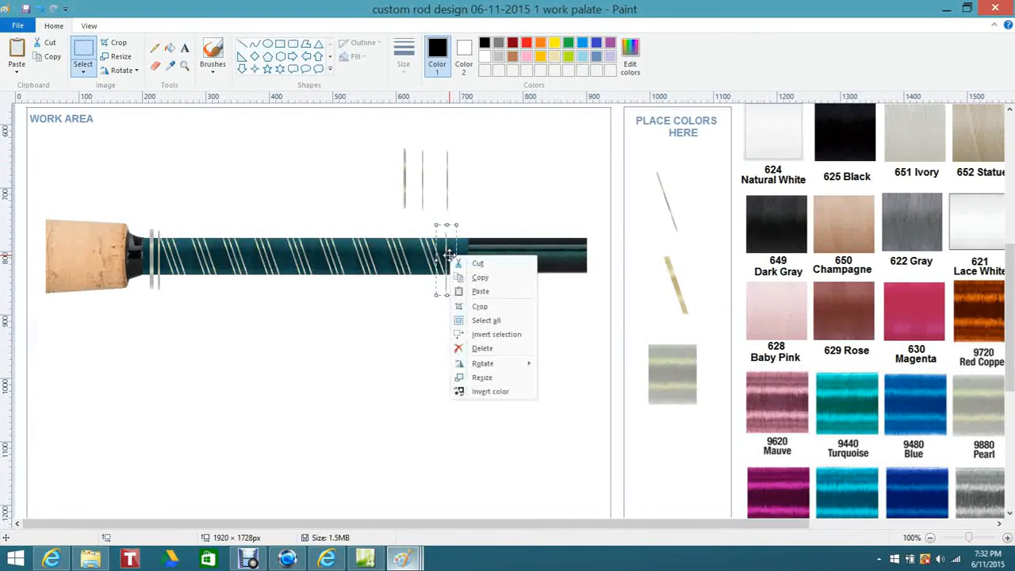
click(494, 286)
drag(31, 135, 455, 254)
Copy the thicker loose strip with a selection about 30 × 108 px and place it across the wrap between the thin pair and the blank
mouse_move(397, 142)
mouse_down()
mouse_move(431, 204)
mouse_move(416, 211)
mouse_up()
right_click(408, 188)
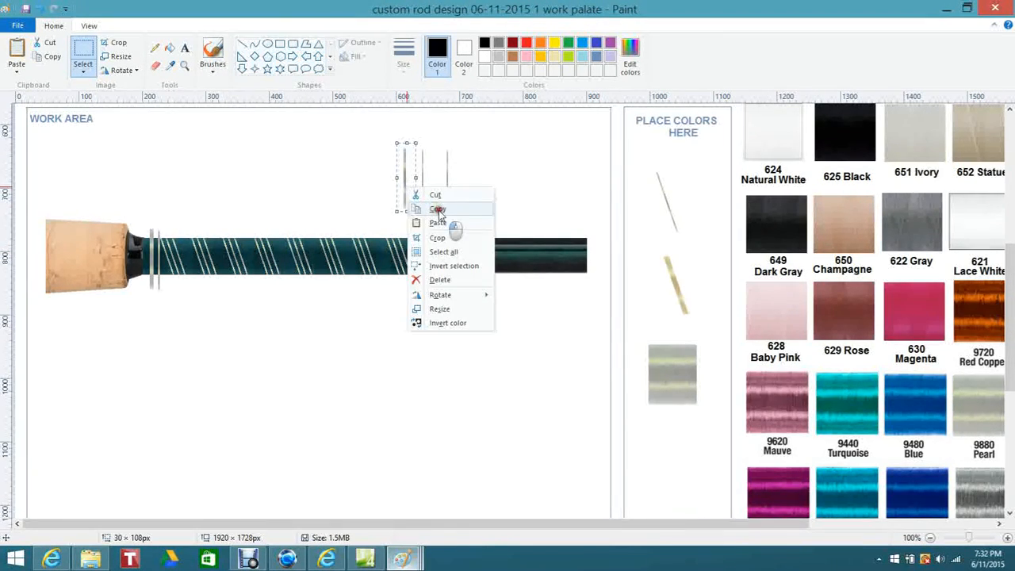
click(438, 210)
right_click(253, 151)
click(324, 186)
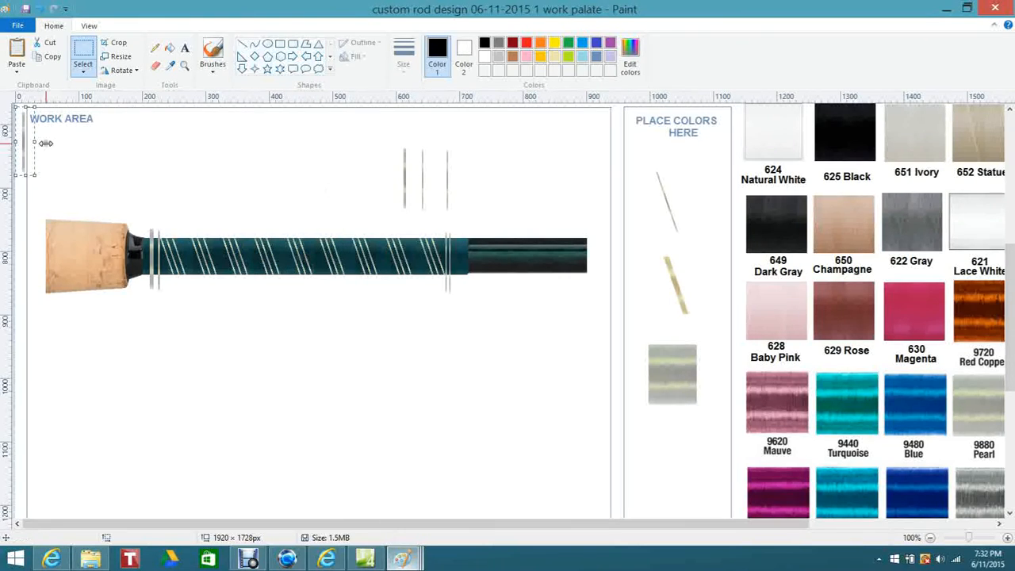
drag(27, 132, 459, 251)
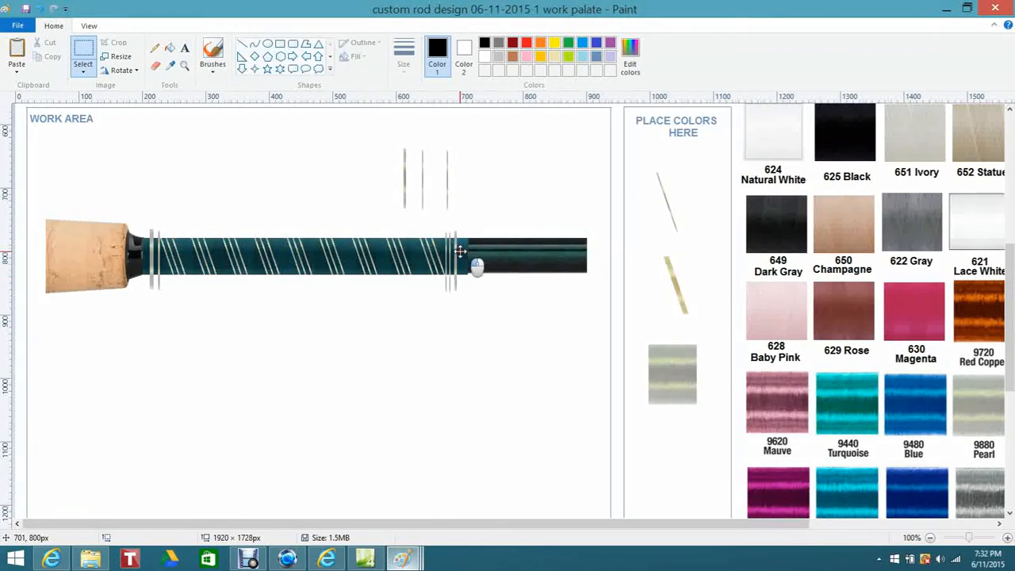
drag(459, 250, 463, 252)
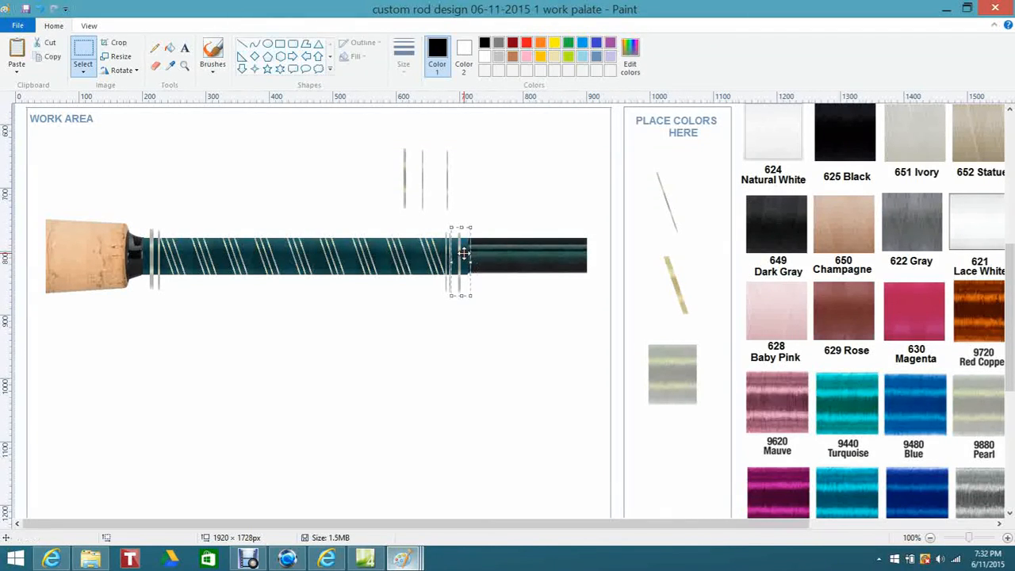
Cut away the spare Pearl strips above the rod with a selection about 139 × 119 px
drag(378, 136, 472, 214)
right_click(445, 183)
click(464, 191)
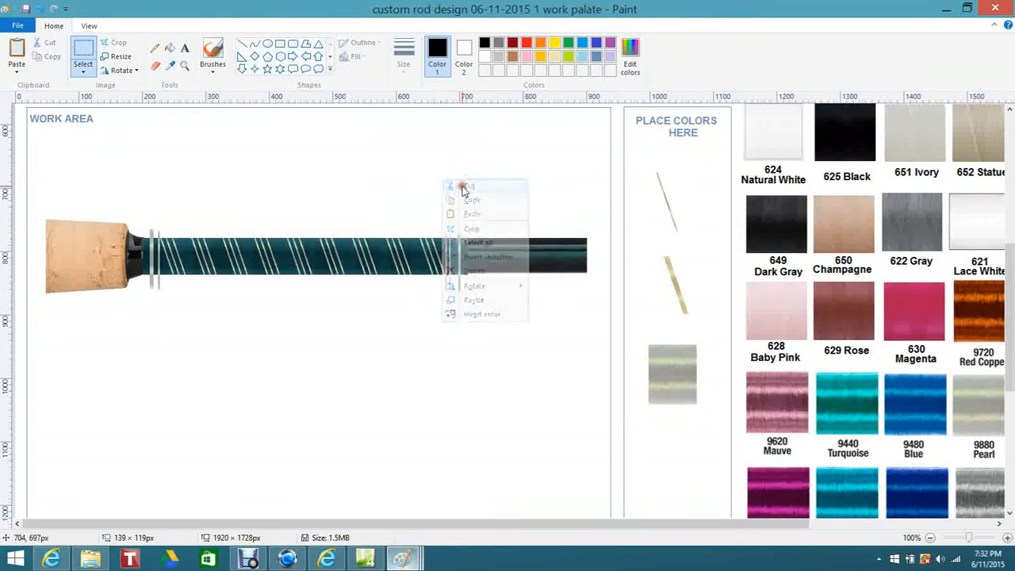
Cut away the vertical strip ends overhanging above and below the wrap, using selections about 538 × 38 px and 514 × 70 px
drag(142, 213, 483, 237)
right_click(481, 238)
click(493, 243)
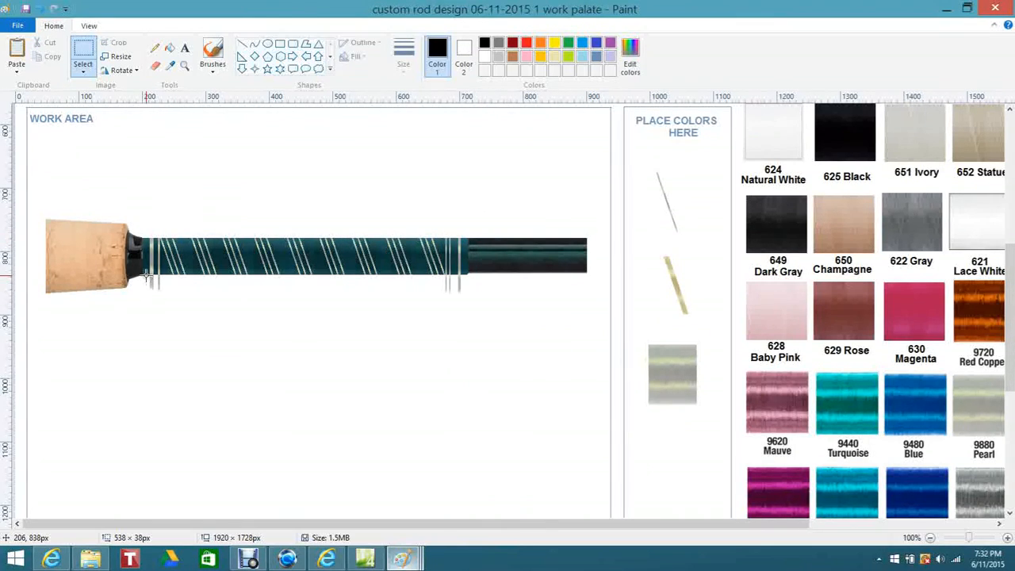
drag(146, 274, 471, 318)
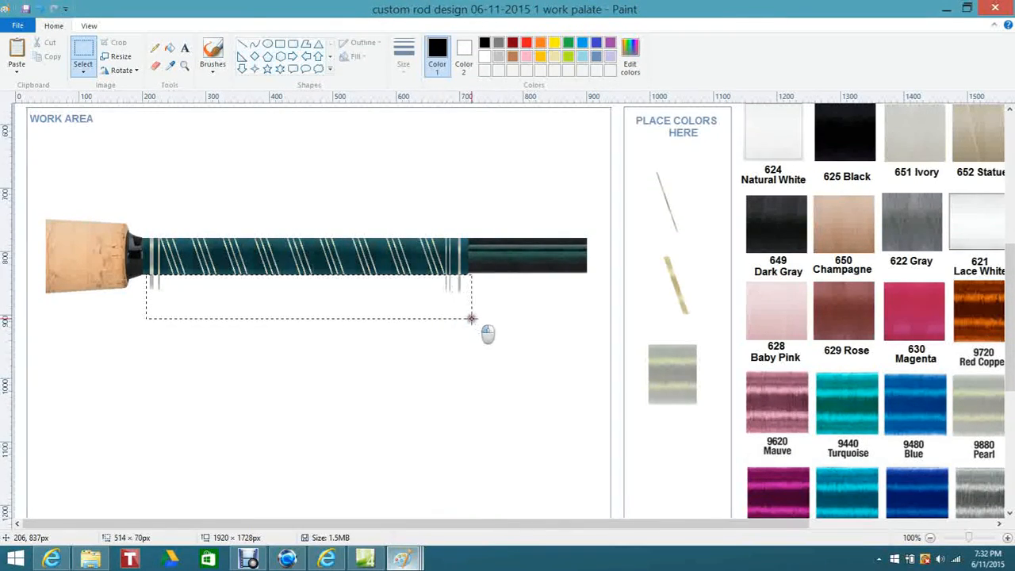
right_click(459, 307)
click(484, 313)
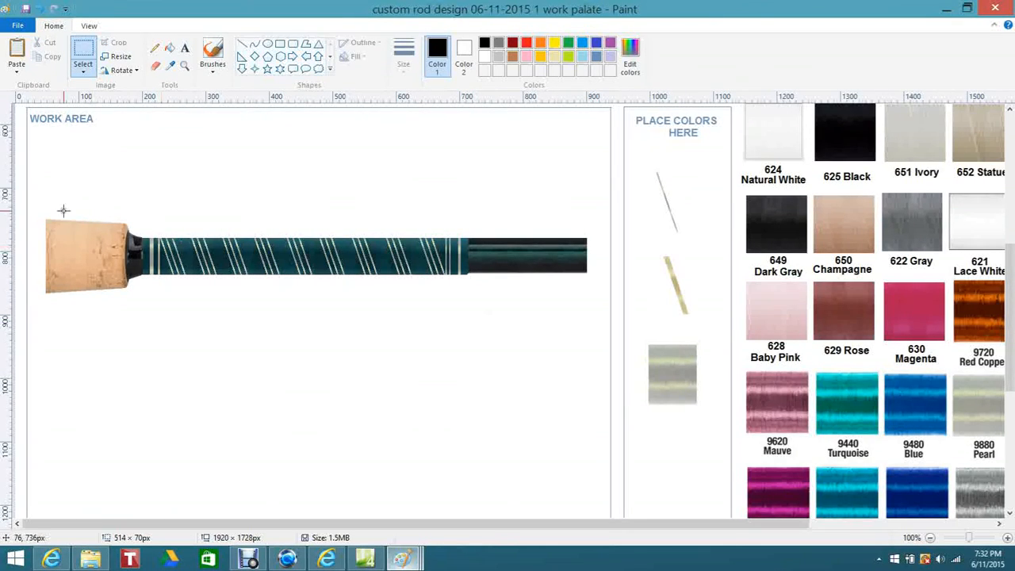
Move the whole rod section with its cork and wrap up toward the upper edge of the work area
drag(43, 208, 552, 231)
click(340, 296)
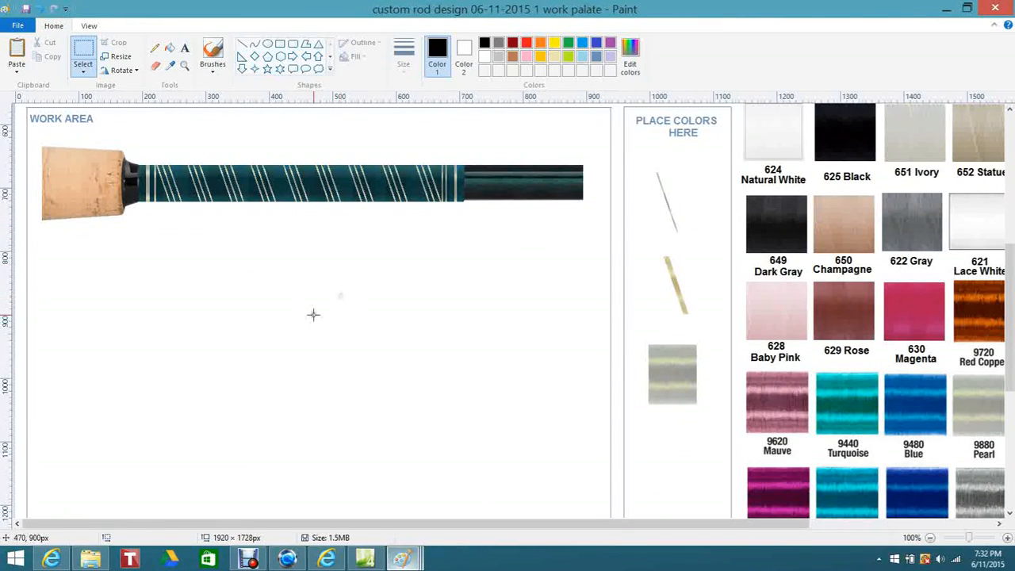
Switch to File Explorer and open the overlays folder inside the templates folder
click(93, 559)
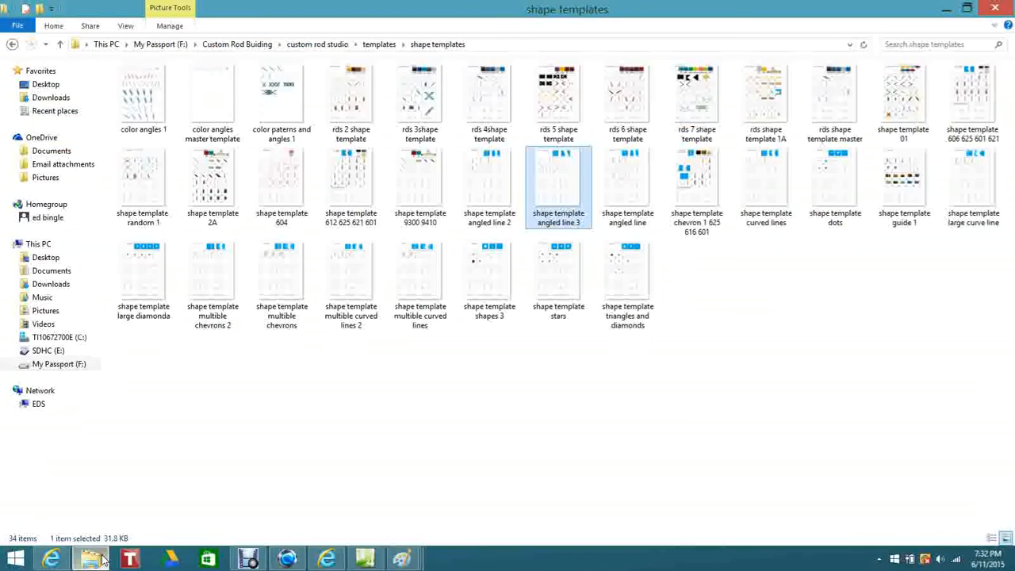
click(12, 45)
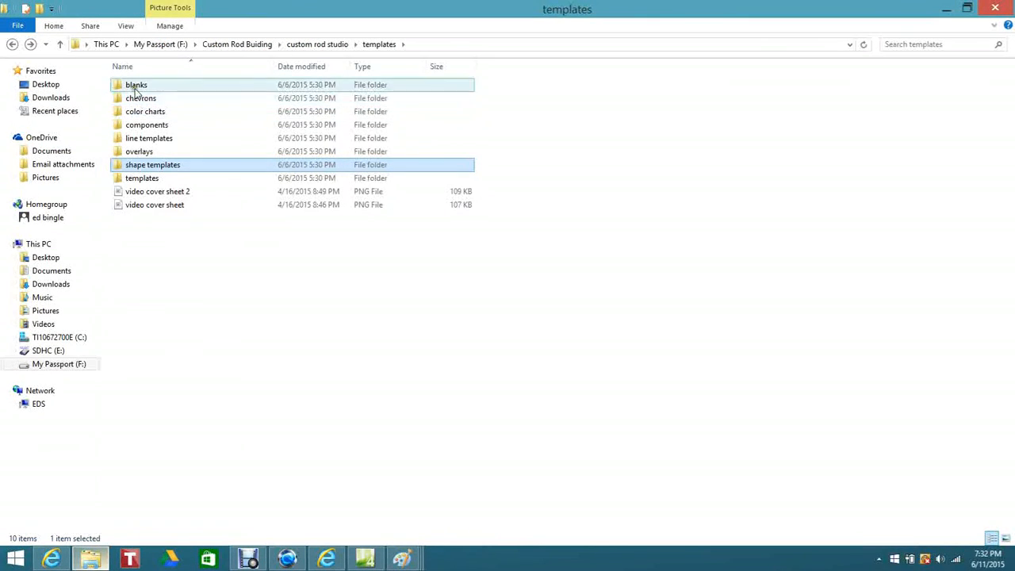
click(148, 153)
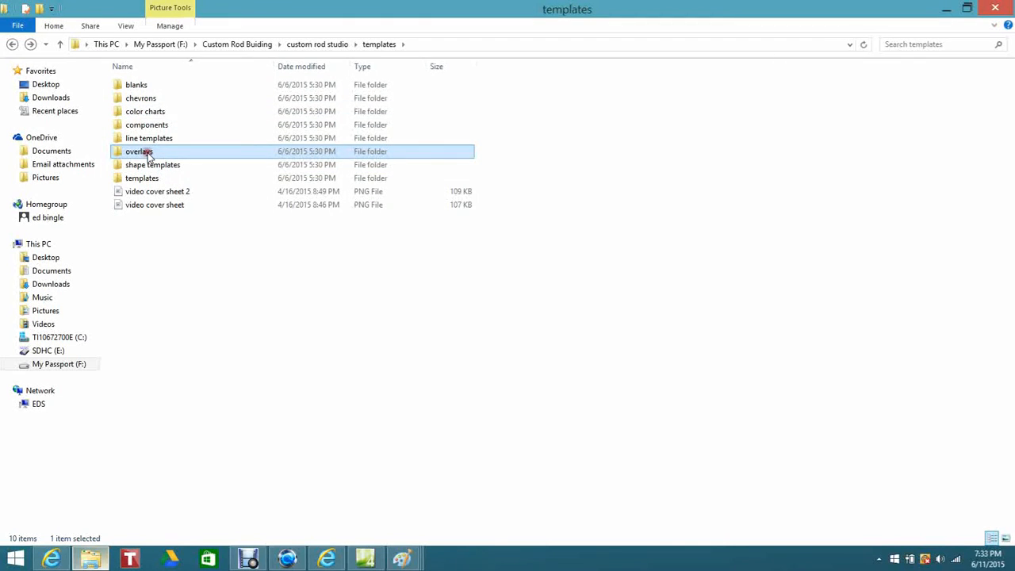
double_click(147, 152)
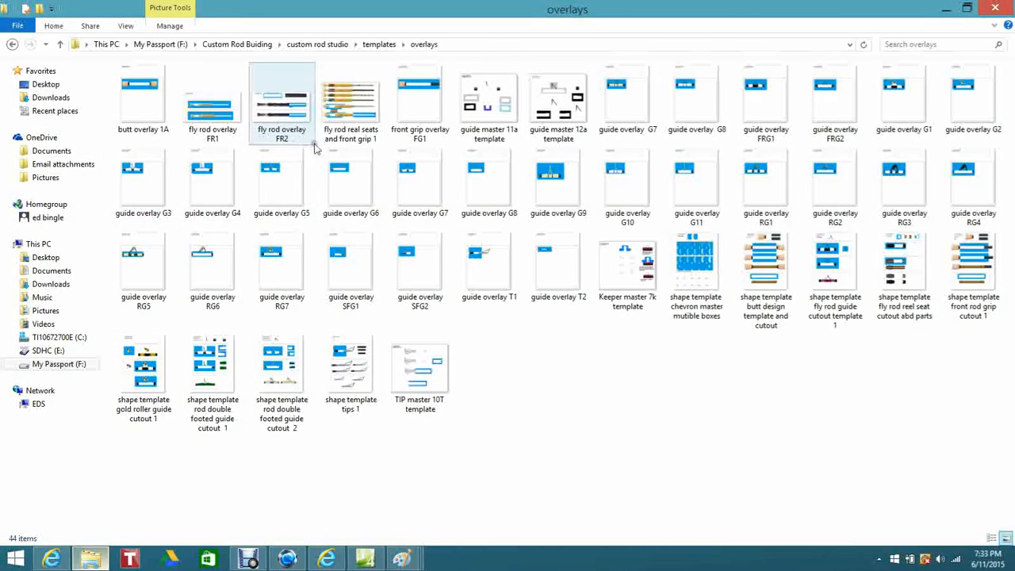